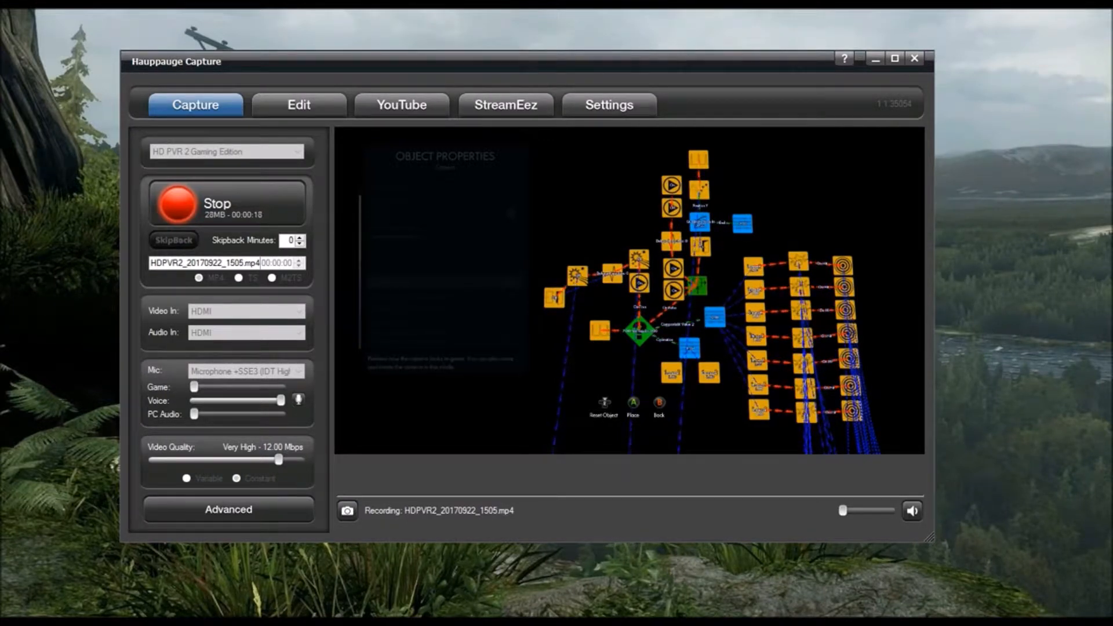
Capture a snapshot of the live game editor preview and minimize the capture window
click(347, 510)
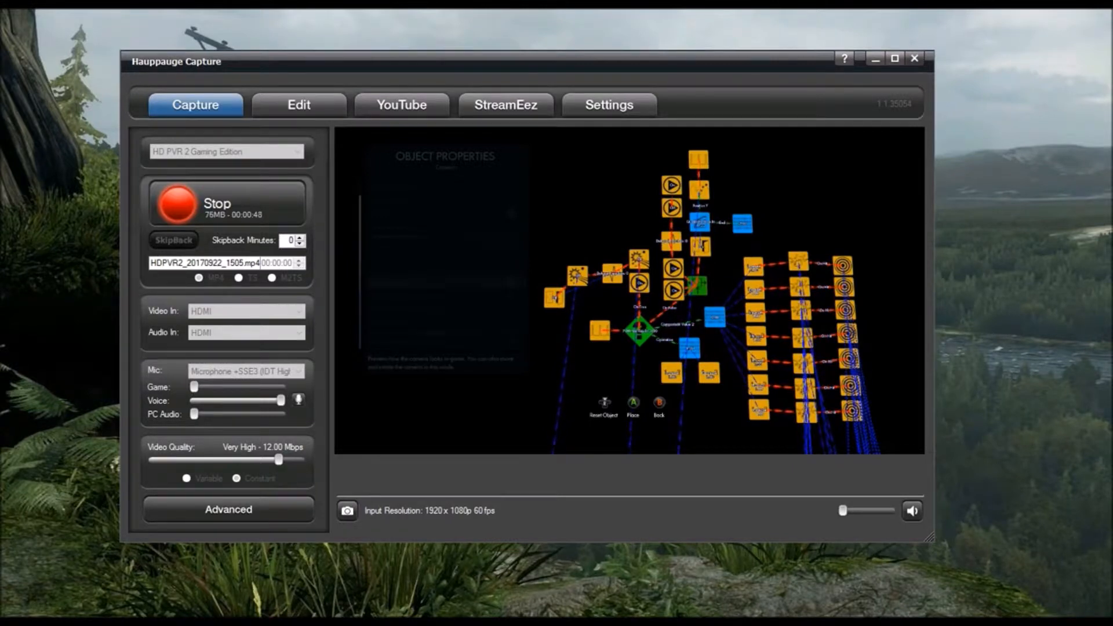
click(875, 59)
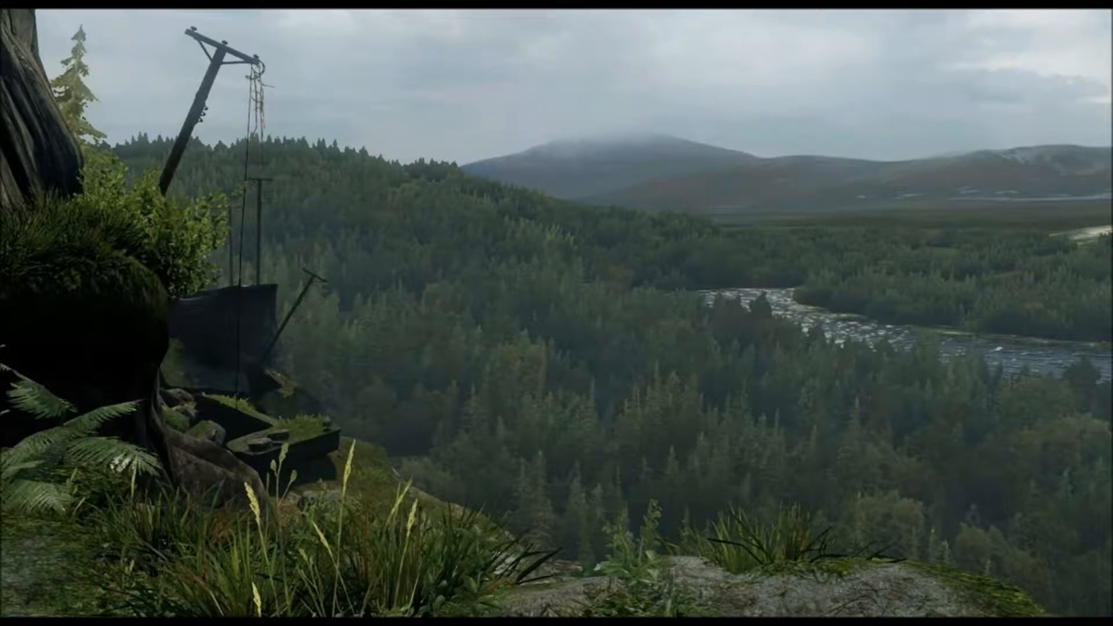
Switch to Paint and paste the image file Snapshot_20170922_140800 from the Public Videos folder onto the blank canvas
mouse_move(627, 624)
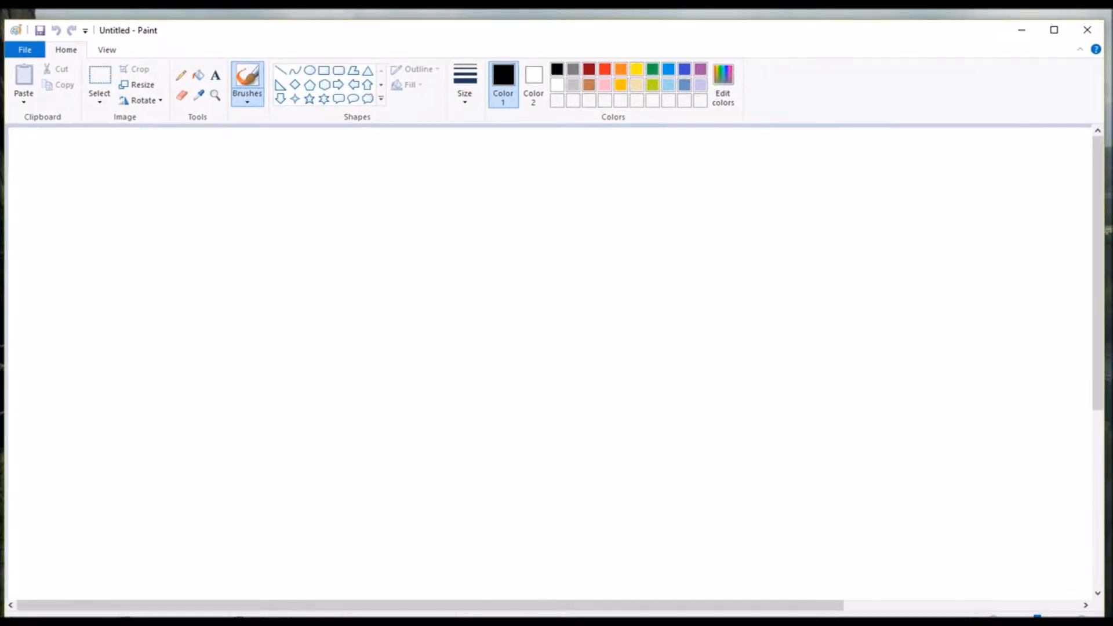
click(23, 98)
click(51, 133)
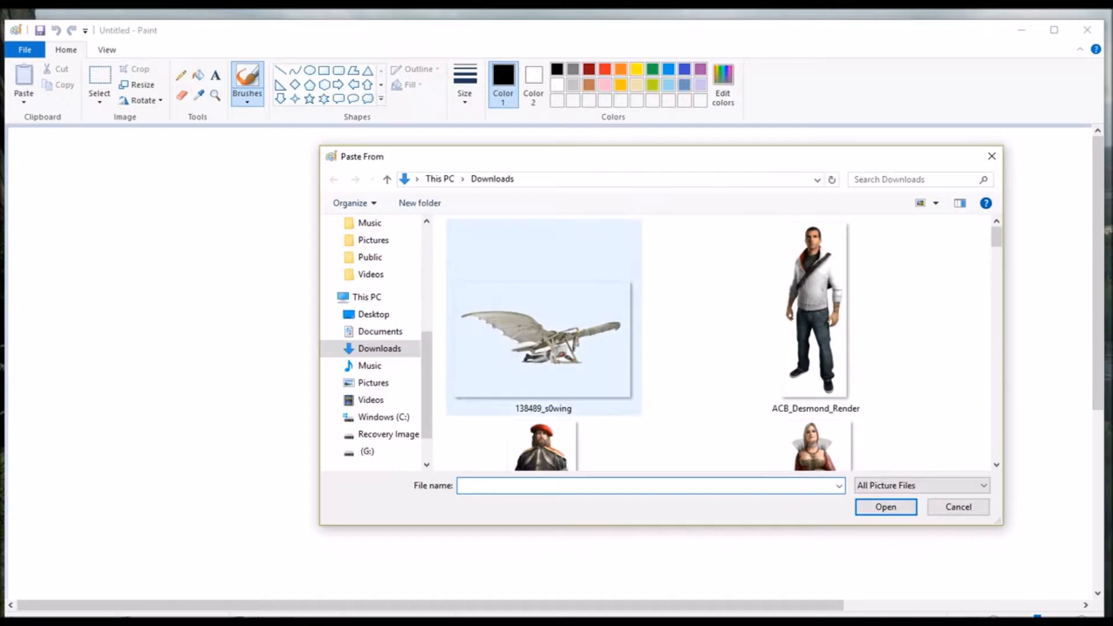
scroll(382, 325, up, 5)
click(383, 325)
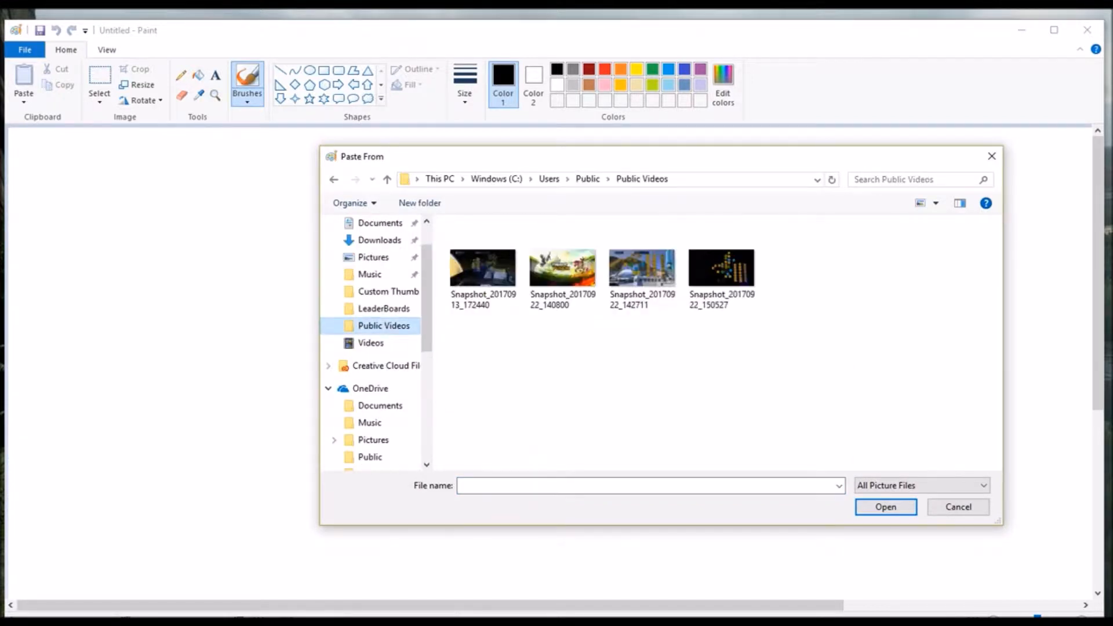
click(562, 268)
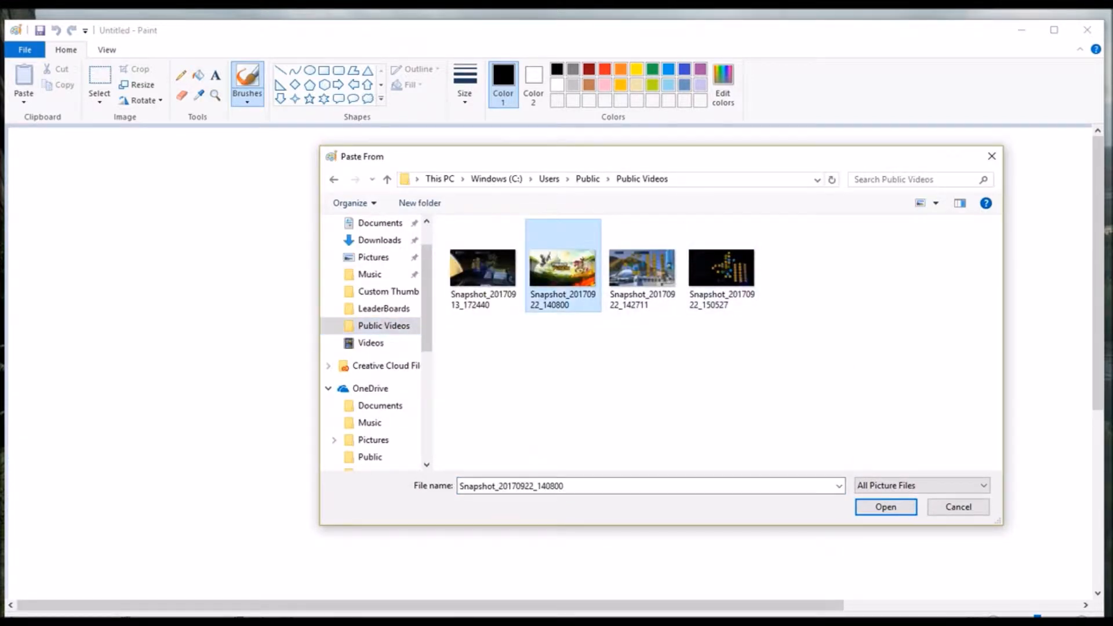
click(886, 507)
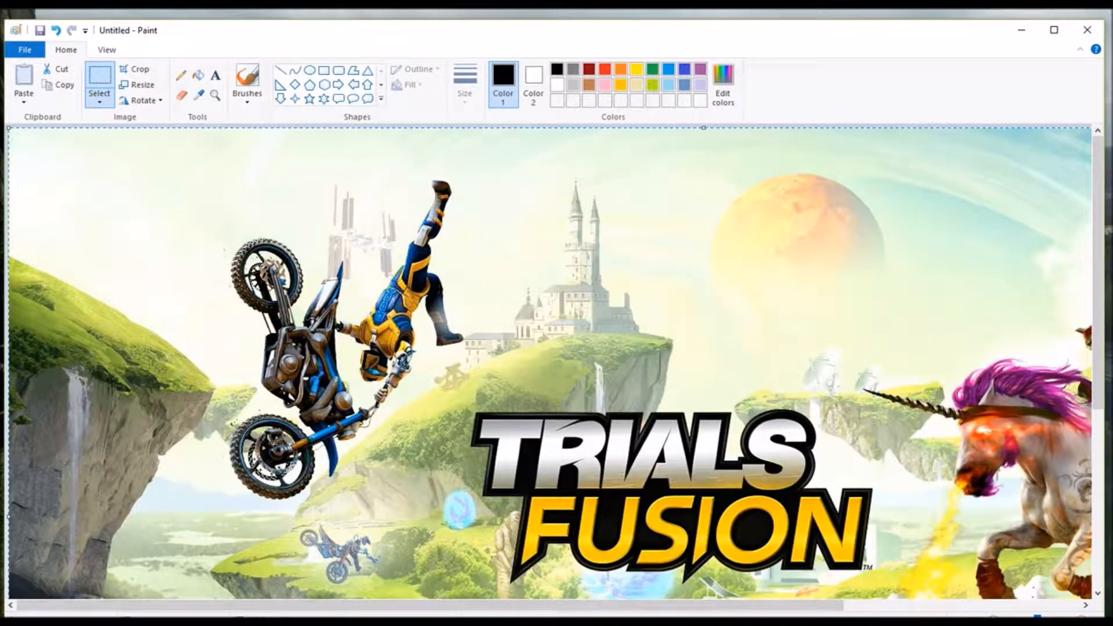
mouse_move(718, 21)
mouse_down()
mouse_move(719, 48)
mouse_move(719, 18)
mouse_move(717, 36)
mouse_up()
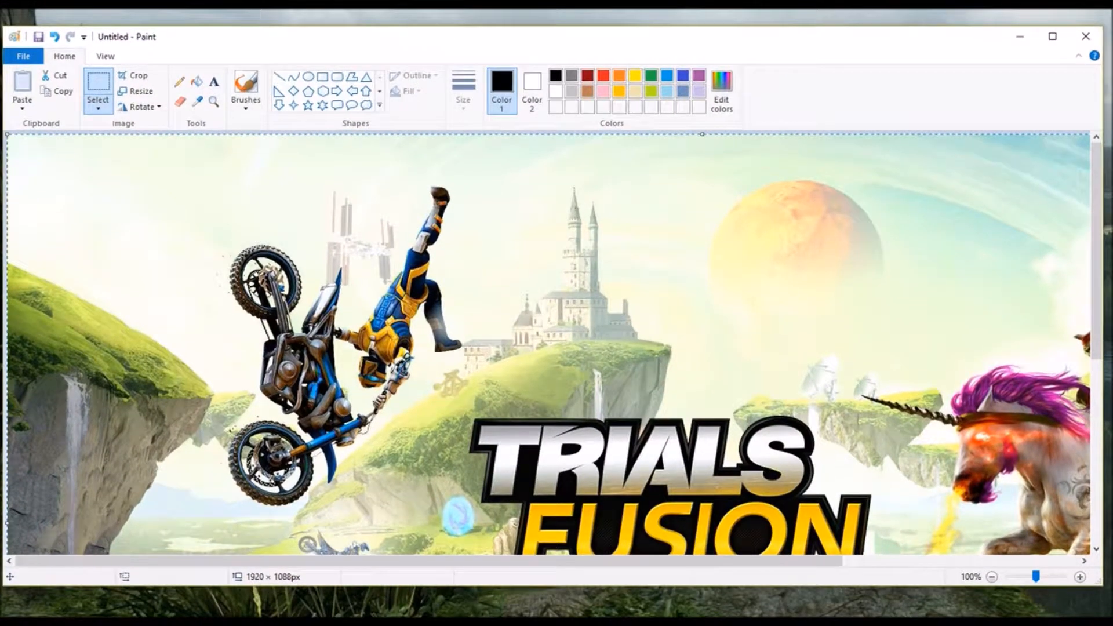
drag(1036, 577, 1021, 577)
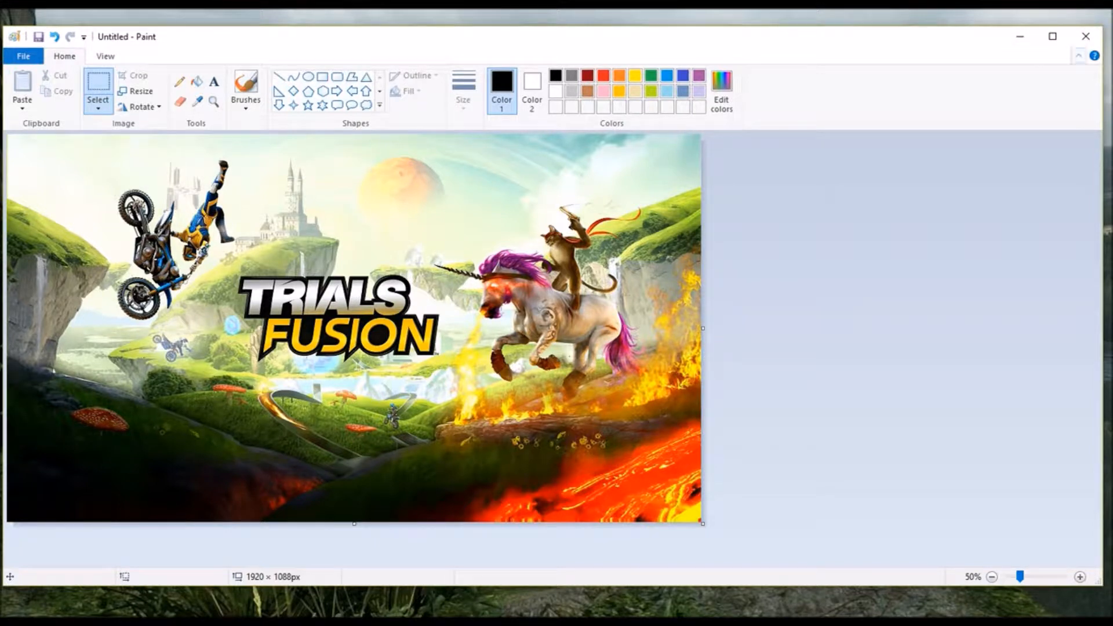
Minimize Paint, search Bing for flamingtext in the browser and open the official FlamingText site
click(1020, 37)
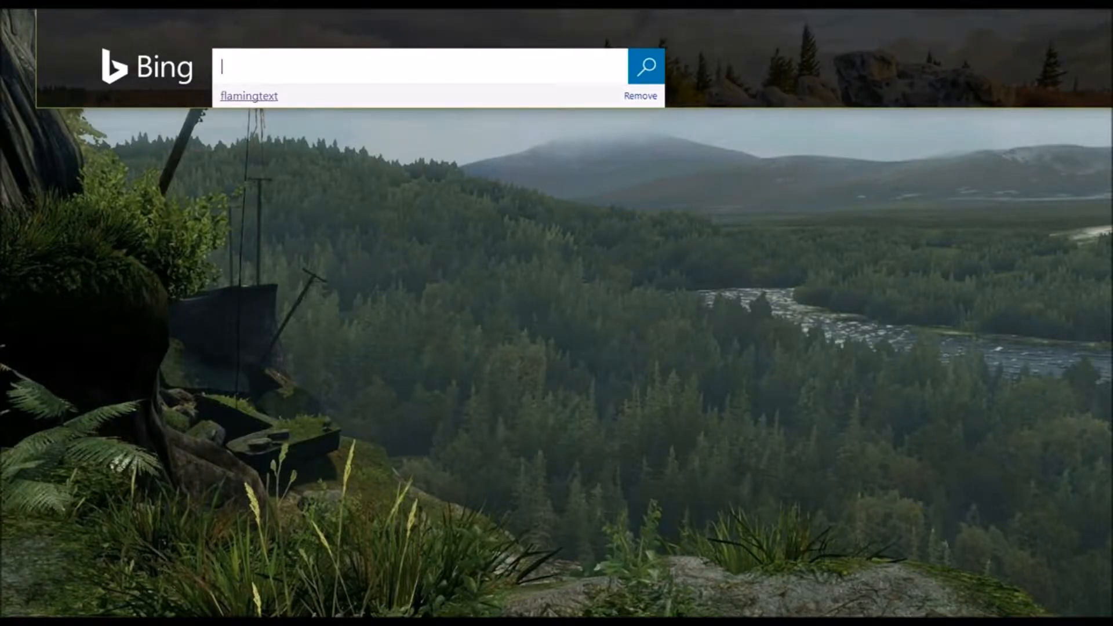
key(Down)
key(Return)
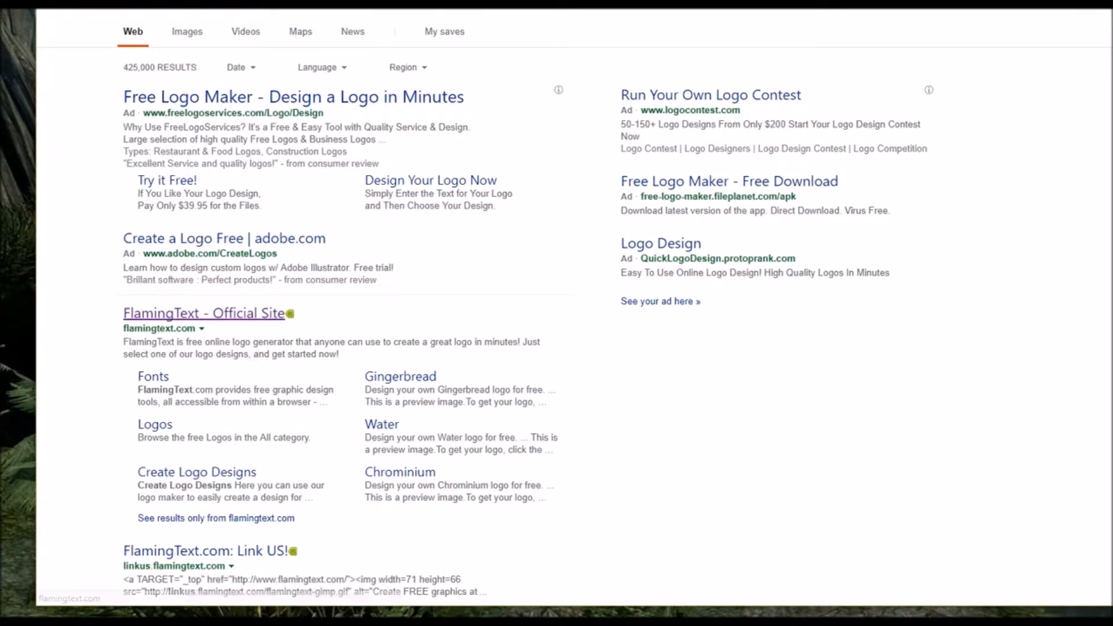
click(203, 314)
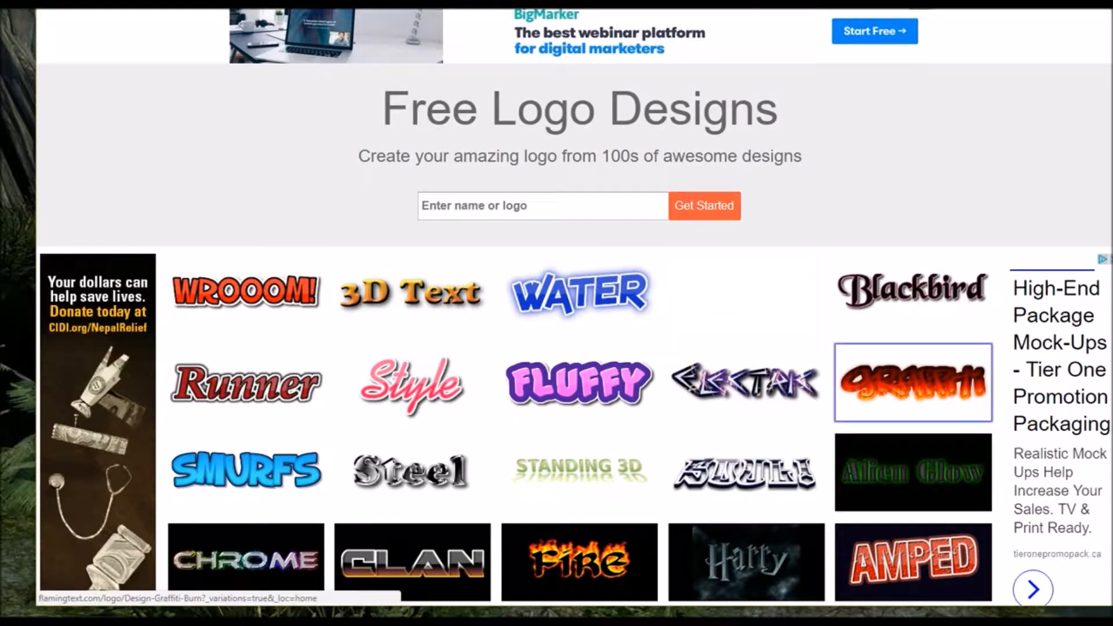
Browse the free logo designs, choose the Clan design and open its Pistoleer-font variation for editing
scroll(913, 348, down, 3)
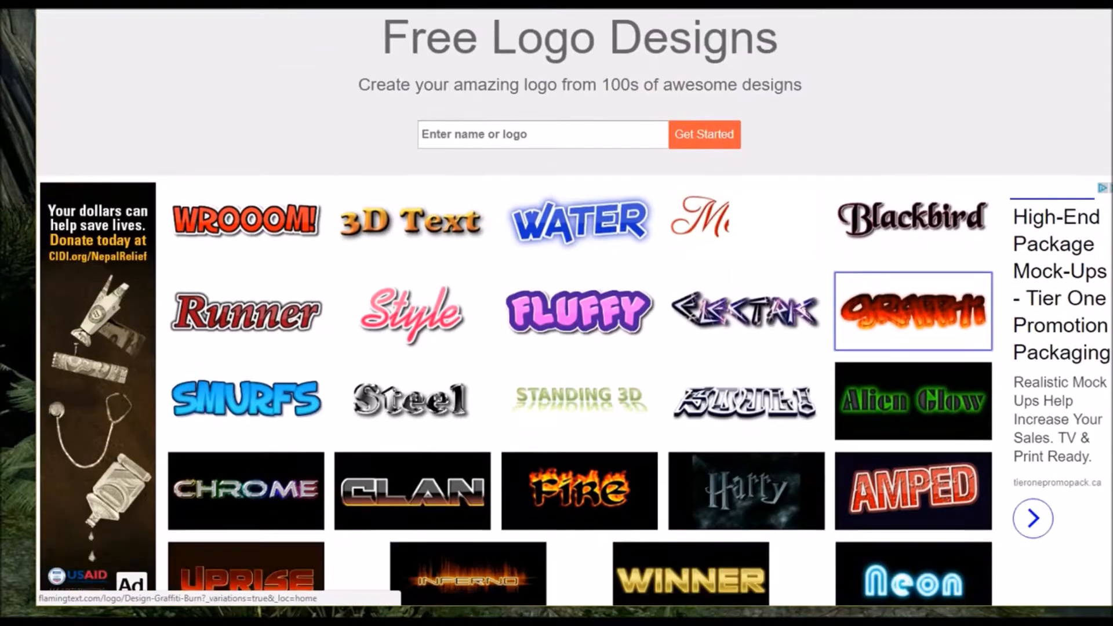
scroll(913, 273, up, 1)
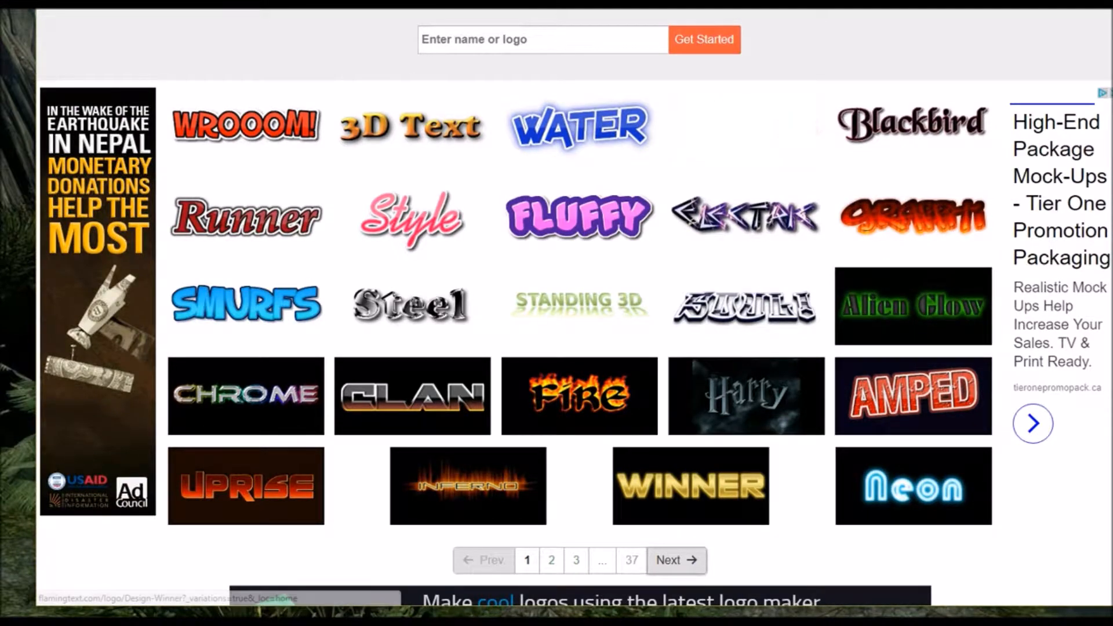
key(alt+Tab)
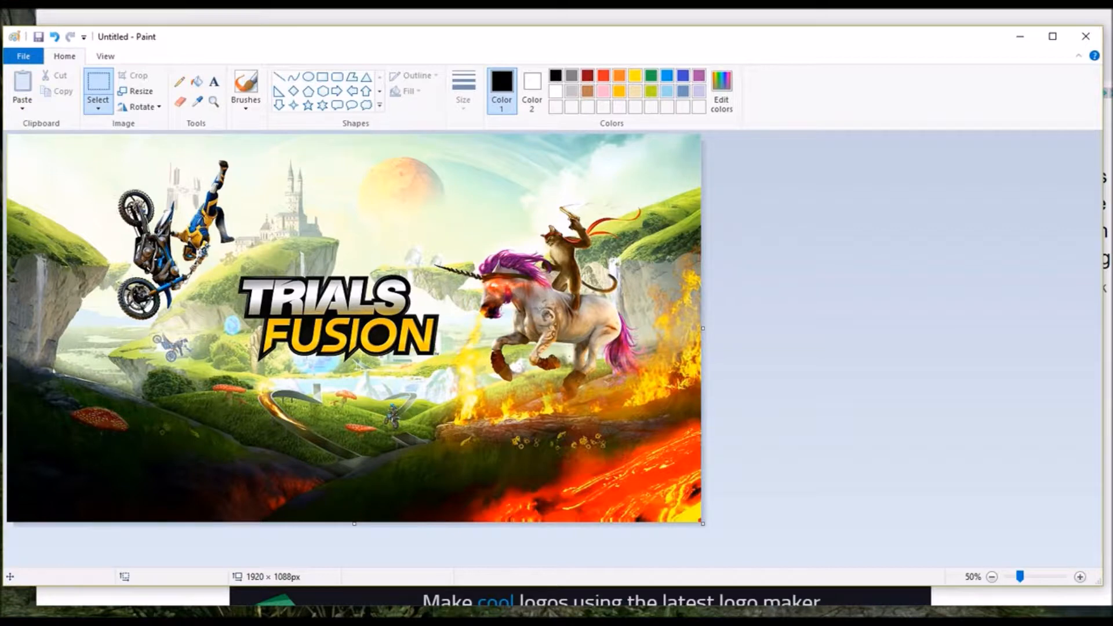
key(alt+Tab)
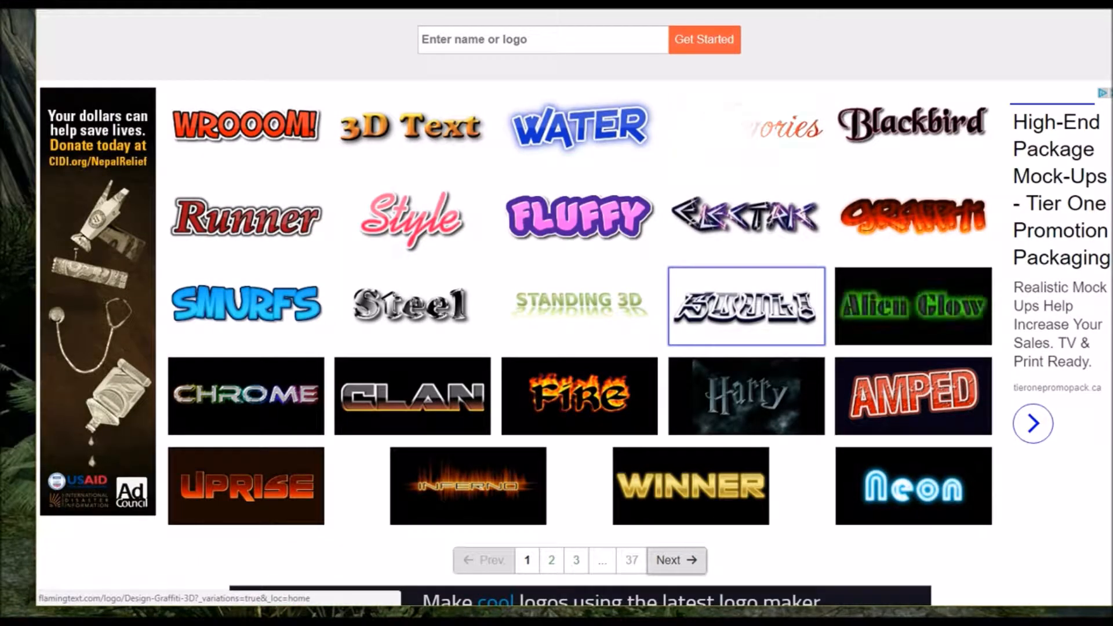
click(746, 305)
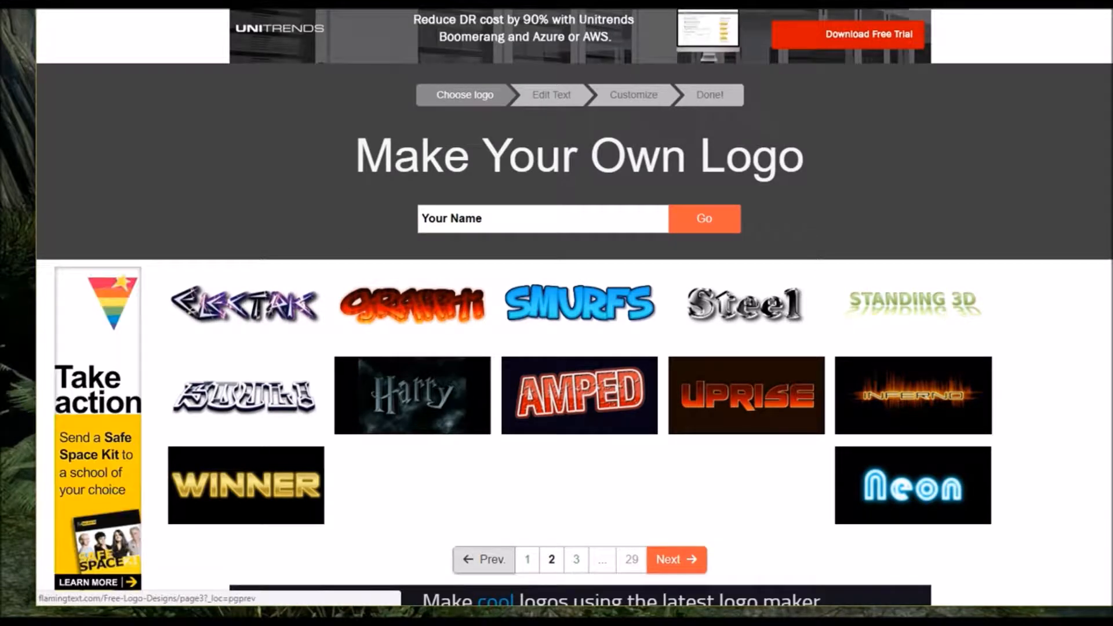
click(527, 560)
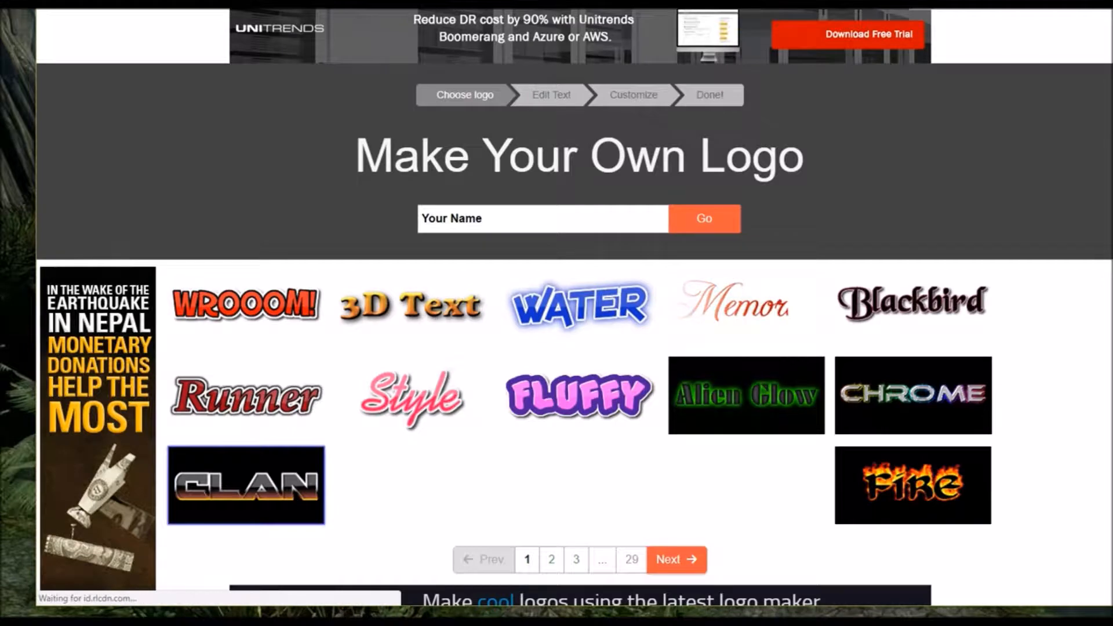
click(246, 485)
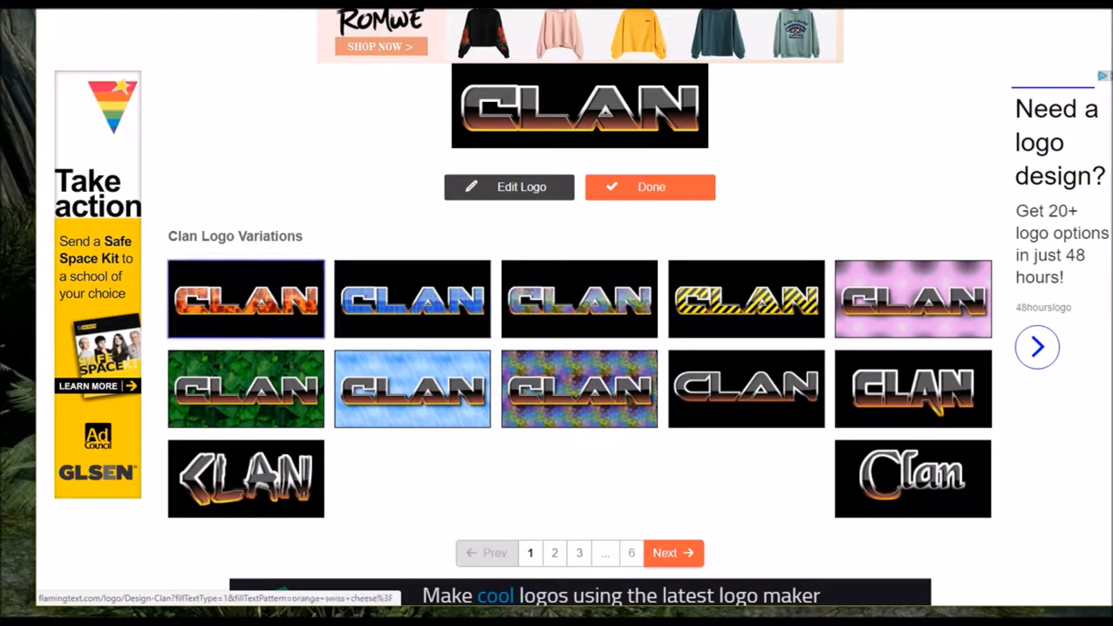
click(913, 388)
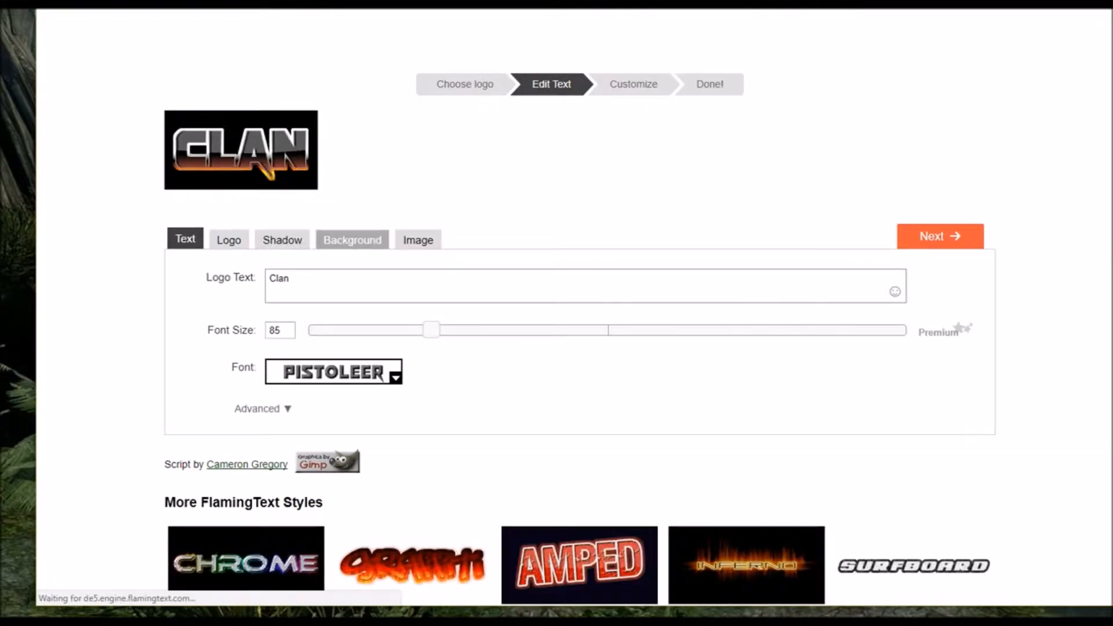
Set the Clan logo's background type to Transparent
click(353, 240)
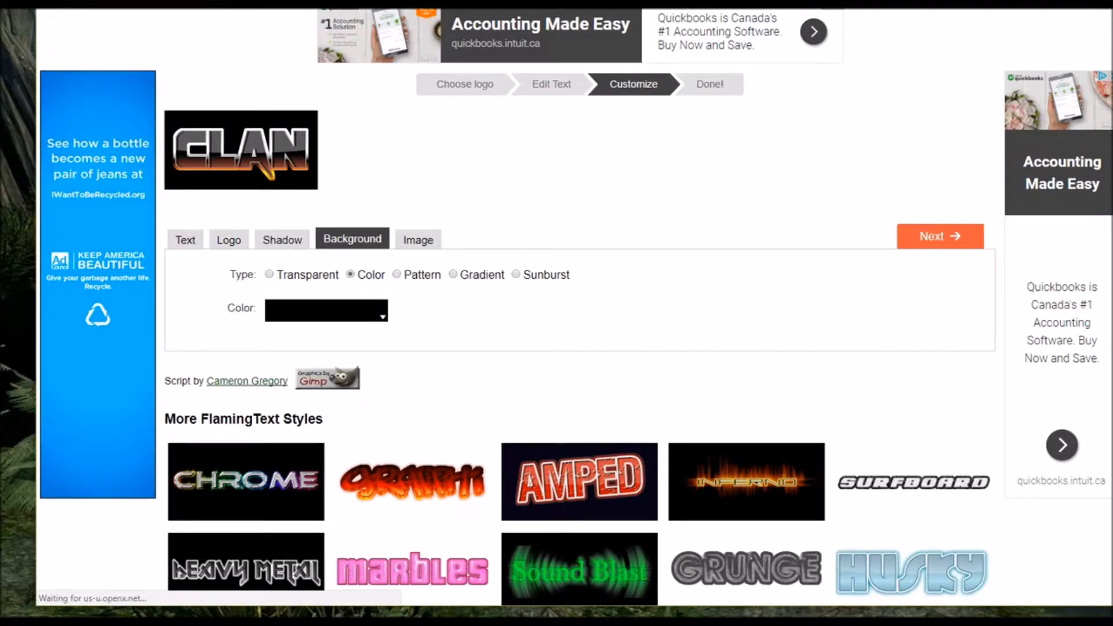
click(270, 274)
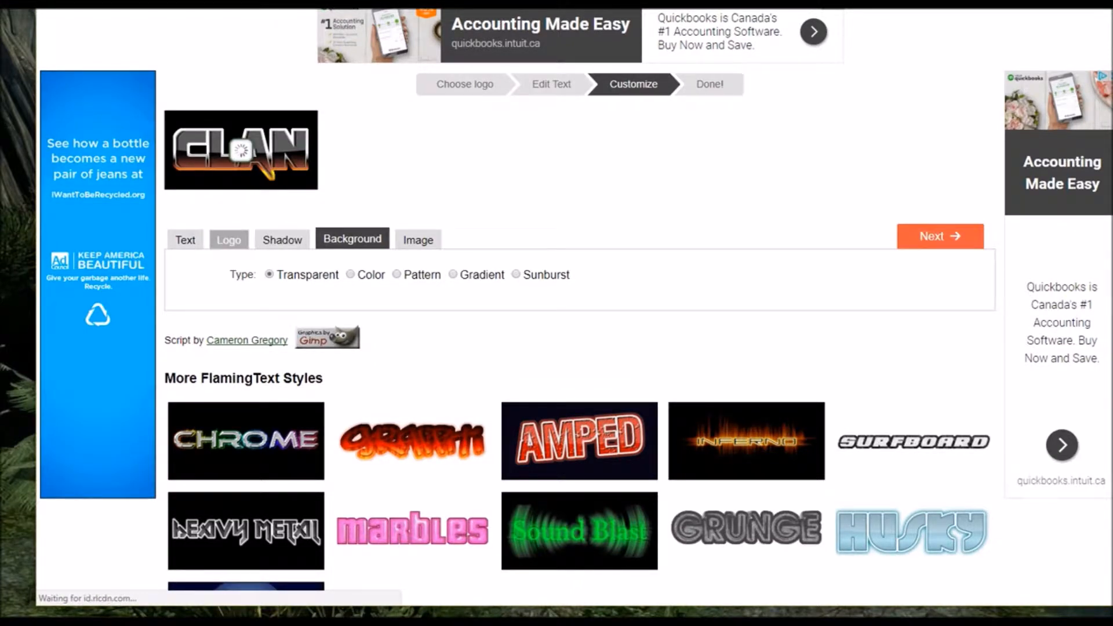
click(228, 239)
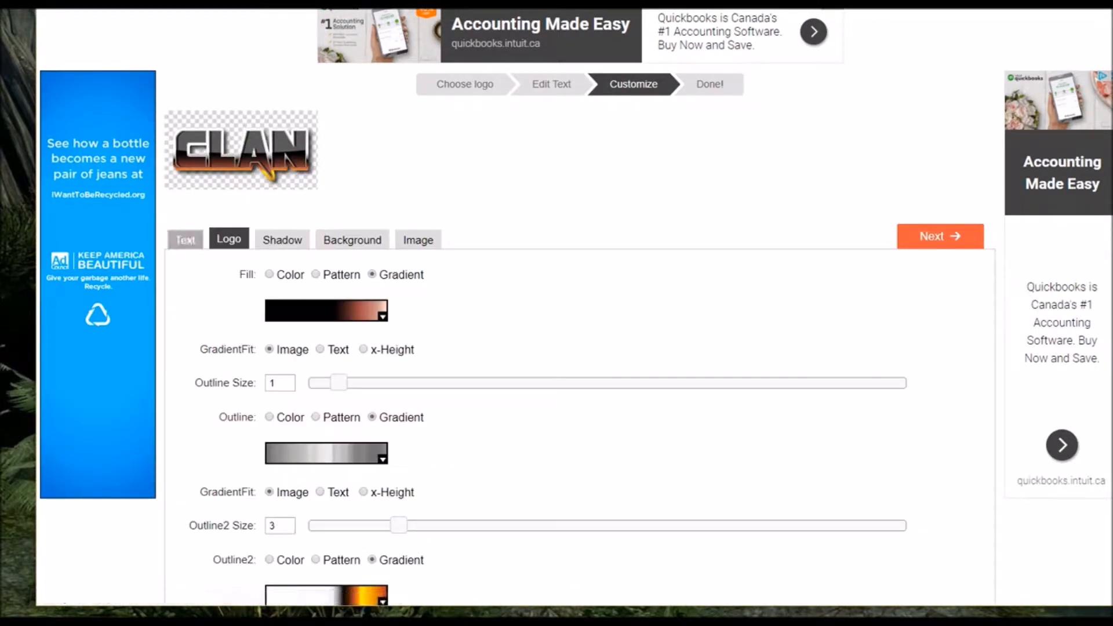
Replace the logo text "Clan" with "Editor Tutorial"
click(186, 239)
key(ctrl+a)
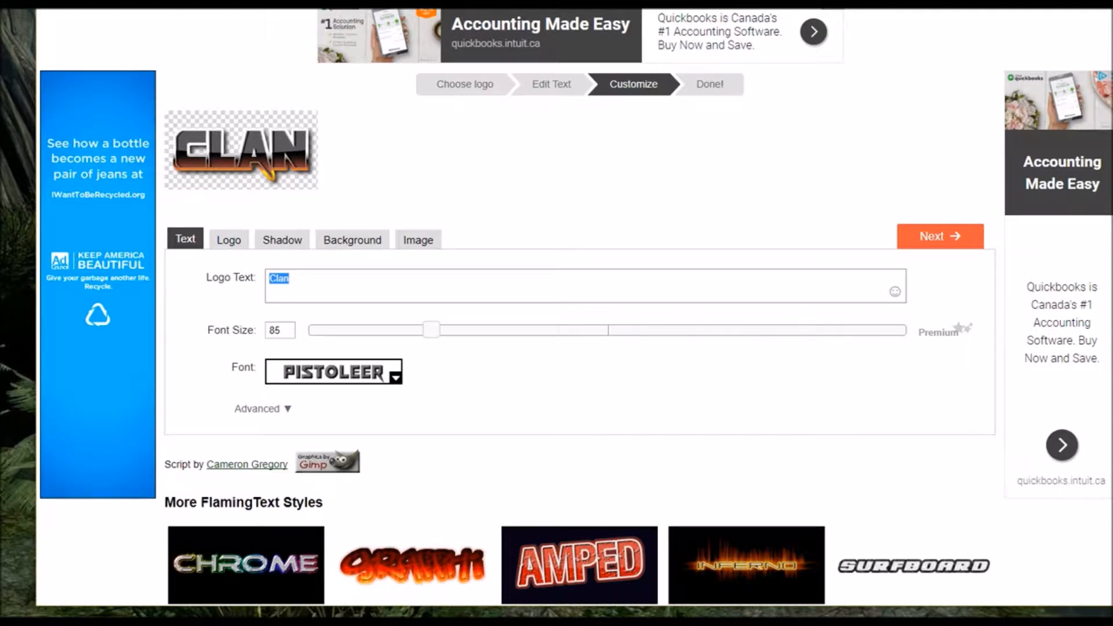
key(BackSpace)
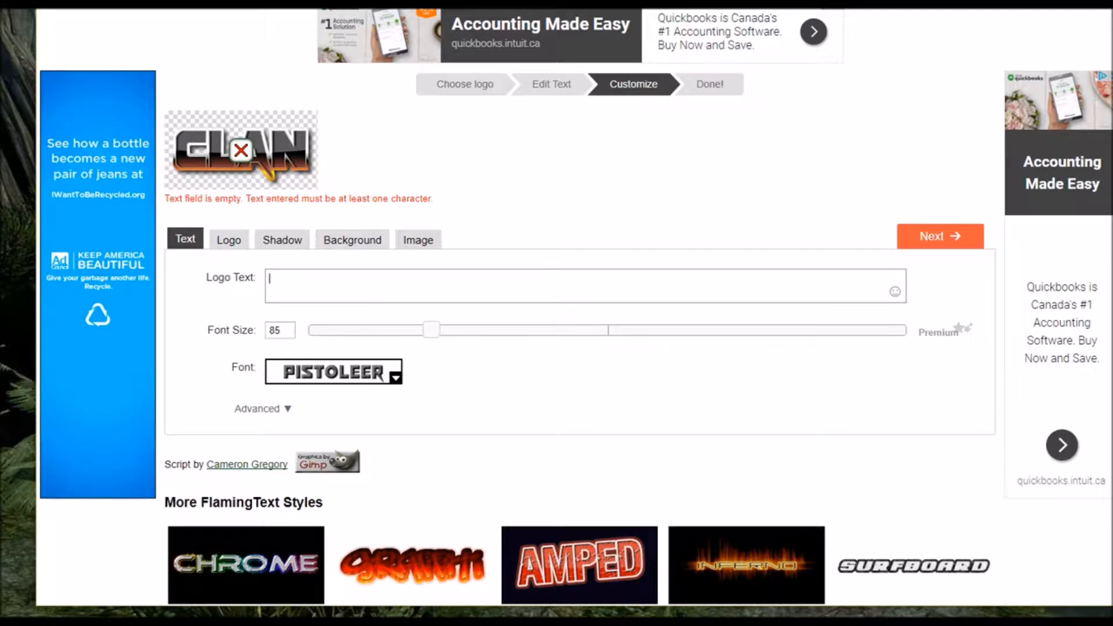
text(E)
key(BackSpace)
text(Editor R)
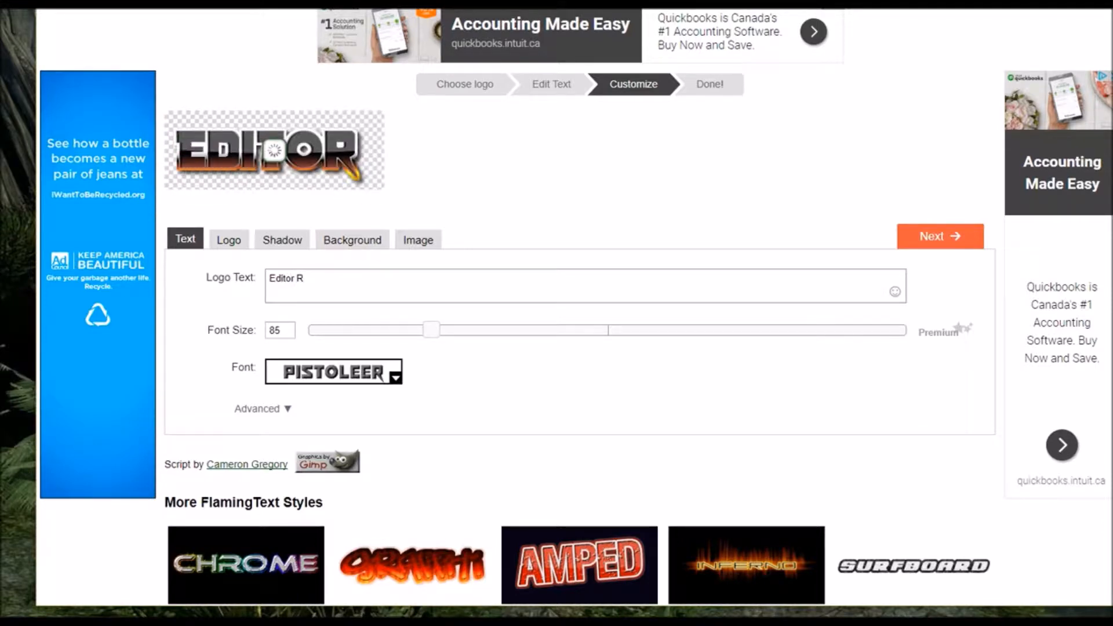
key(BackSpace)
key(BackSpace)
text(Tutorias)
right_click(322, 280)
click(371, 288)
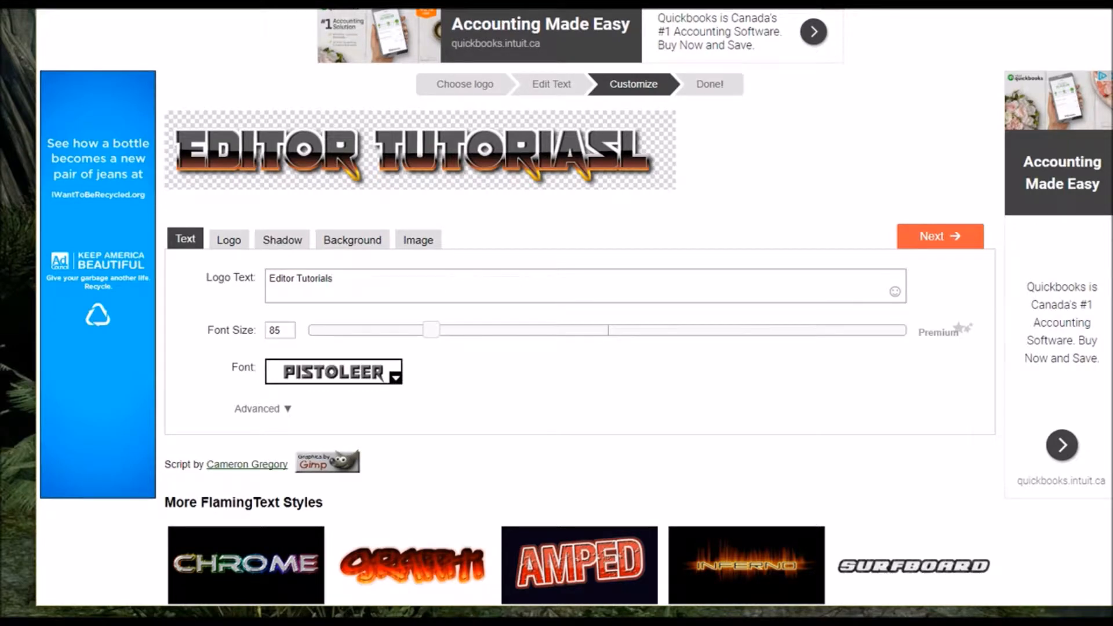
key(BackSpace)
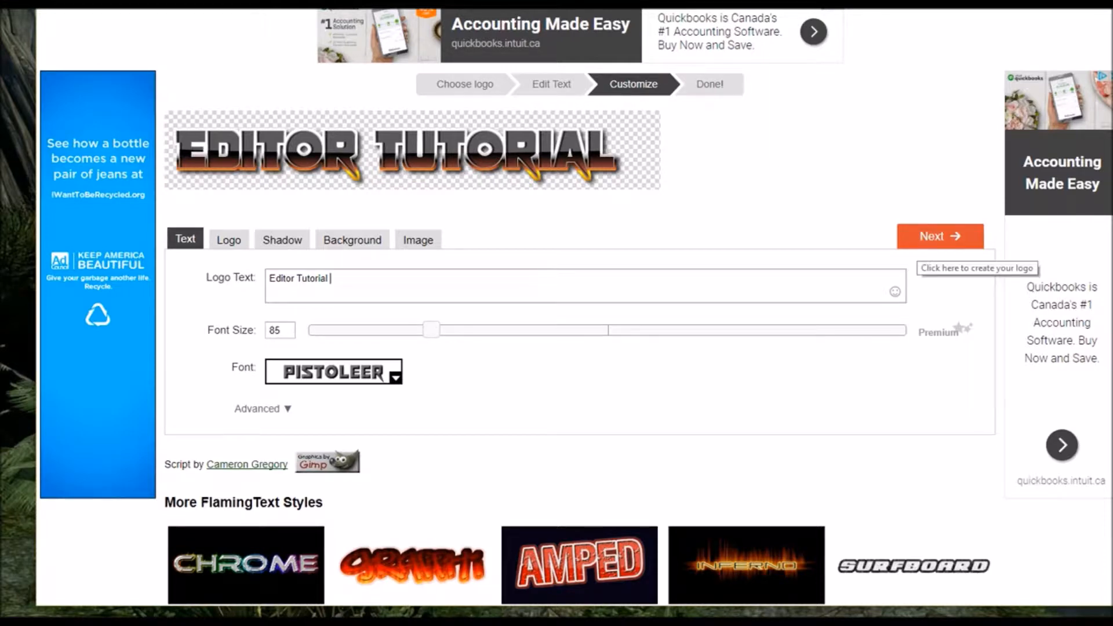
Generate the finished Editor Tutorial logo, download it as a PNG and dismiss the download notice
click(933, 238)
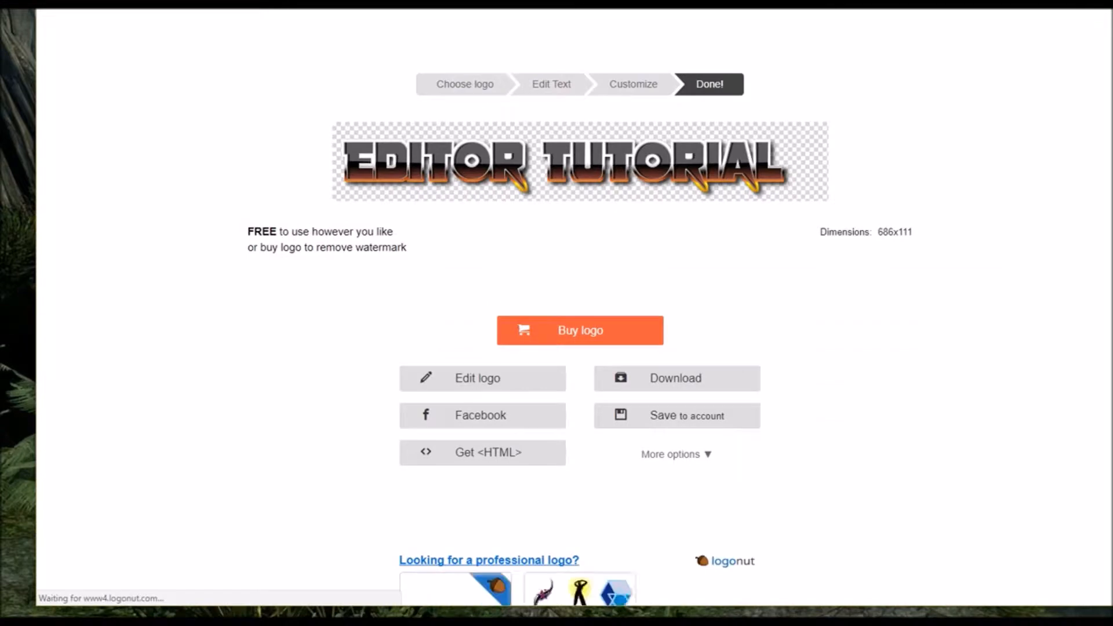
click(676, 378)
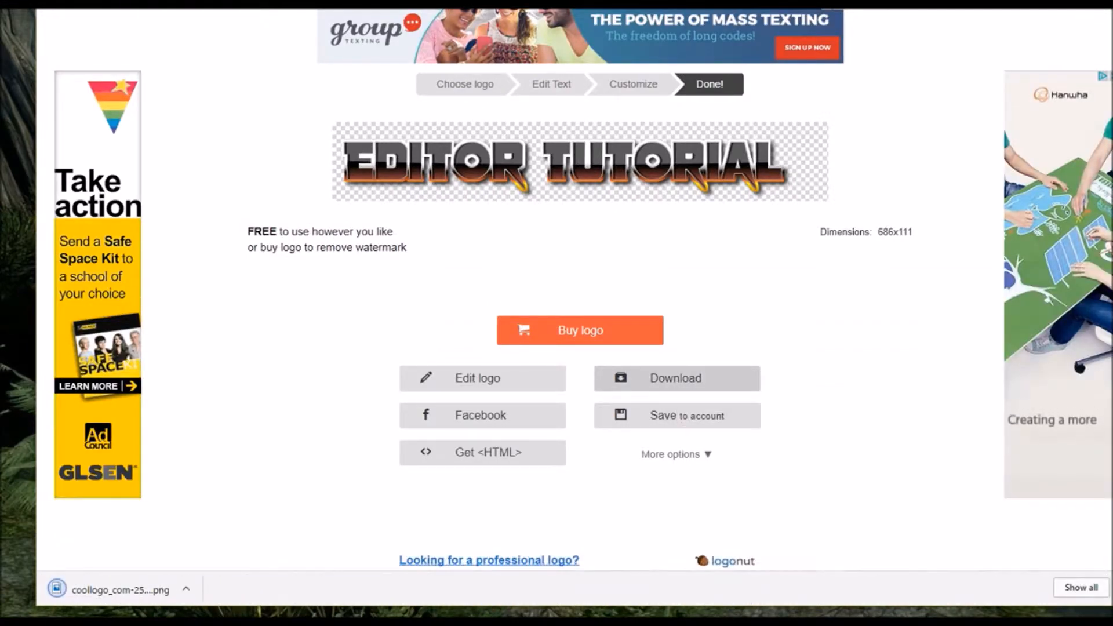
click(1112, 588)
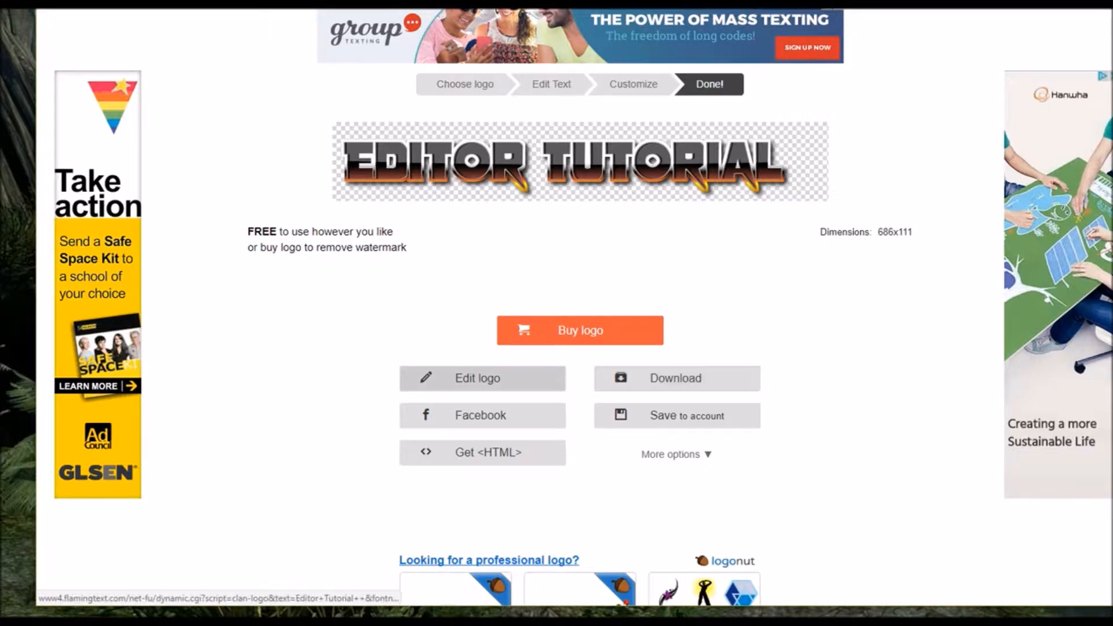
Reopen the logo for editing and replace its text with "7 Switches"
click(482, 378)
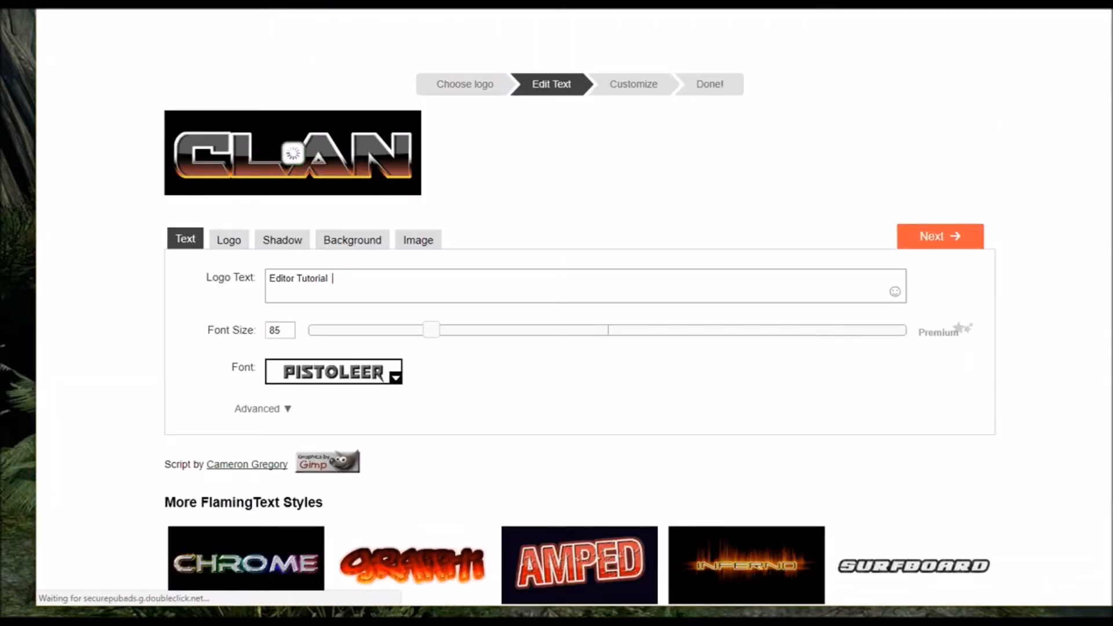
key(ctrl+a)
key(BackSpace)
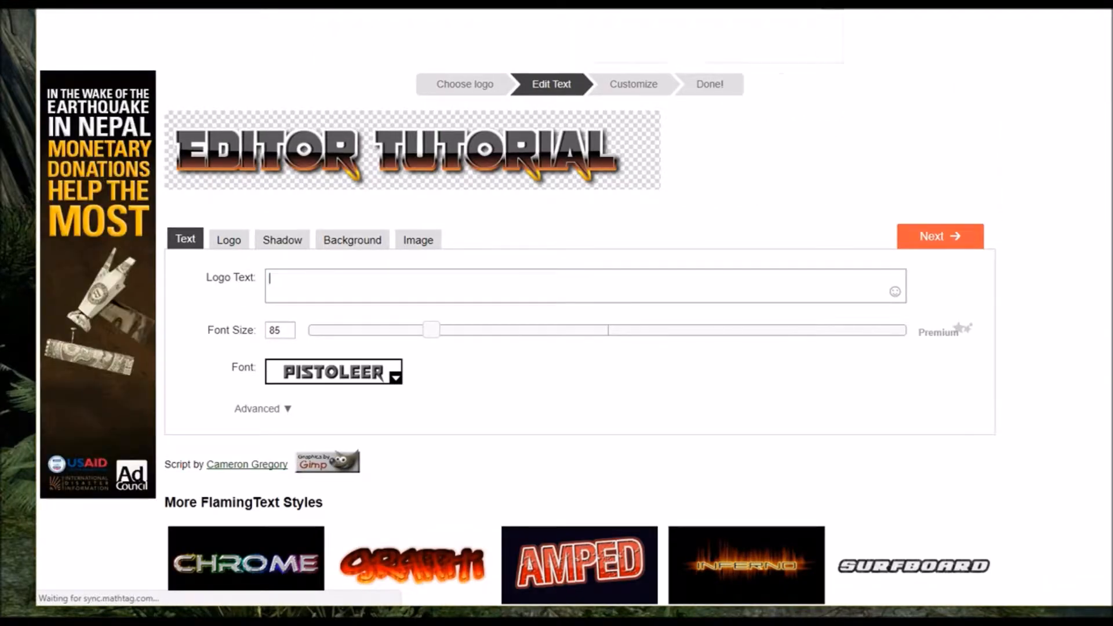
text(7)
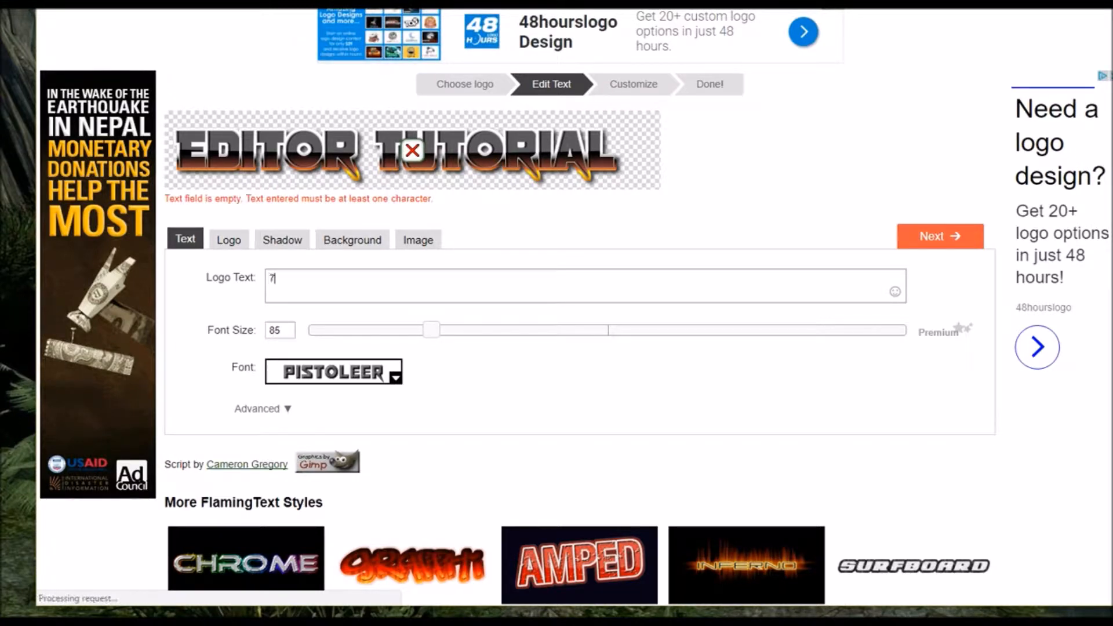
text( Switches)
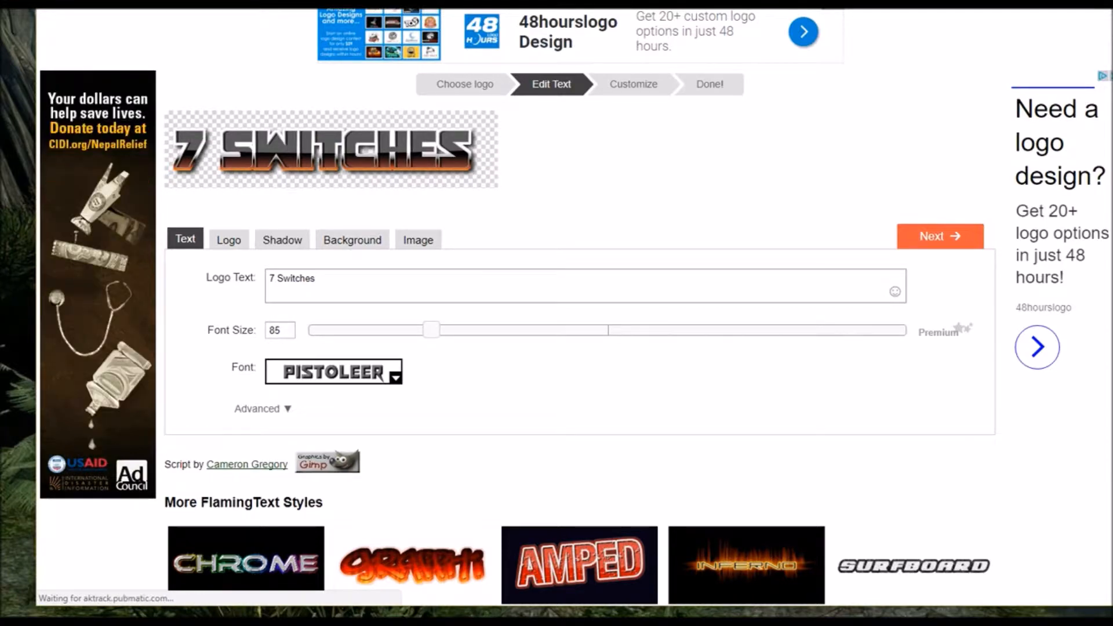
Complete the logo text as "7 Switches Activate An Event" and download the finished logo as a PNG
text(Activate)
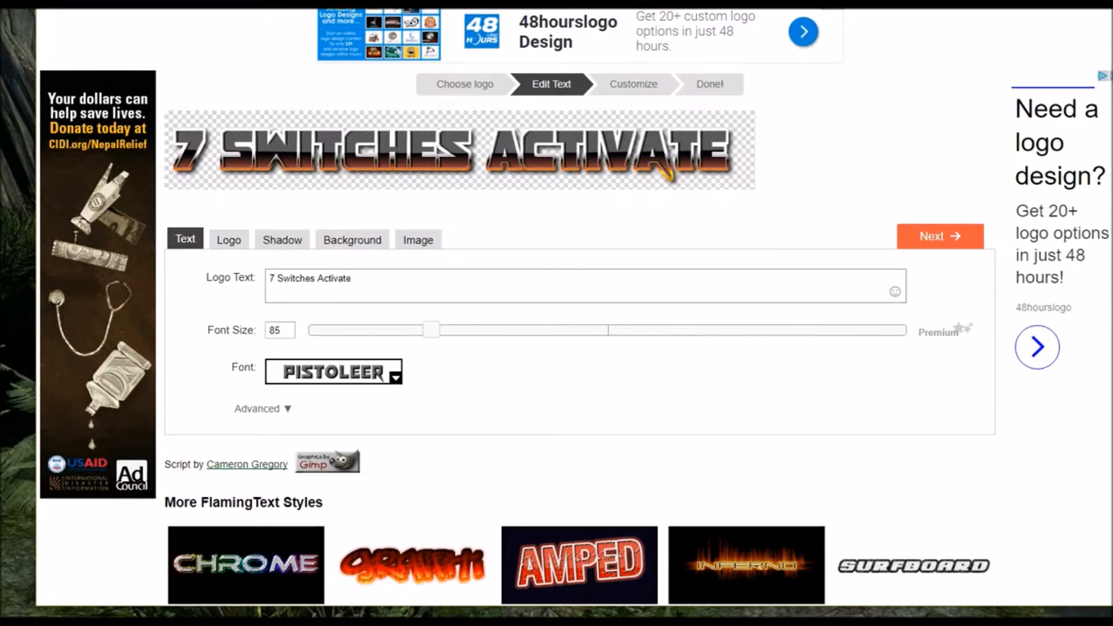
text( An Event)
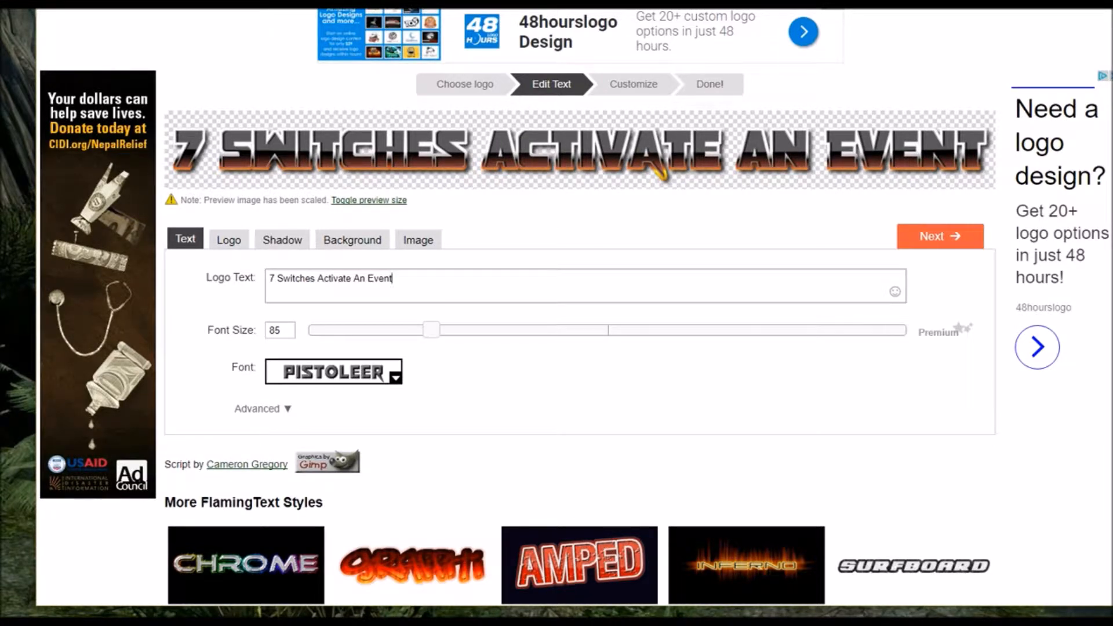
click(941, 236)
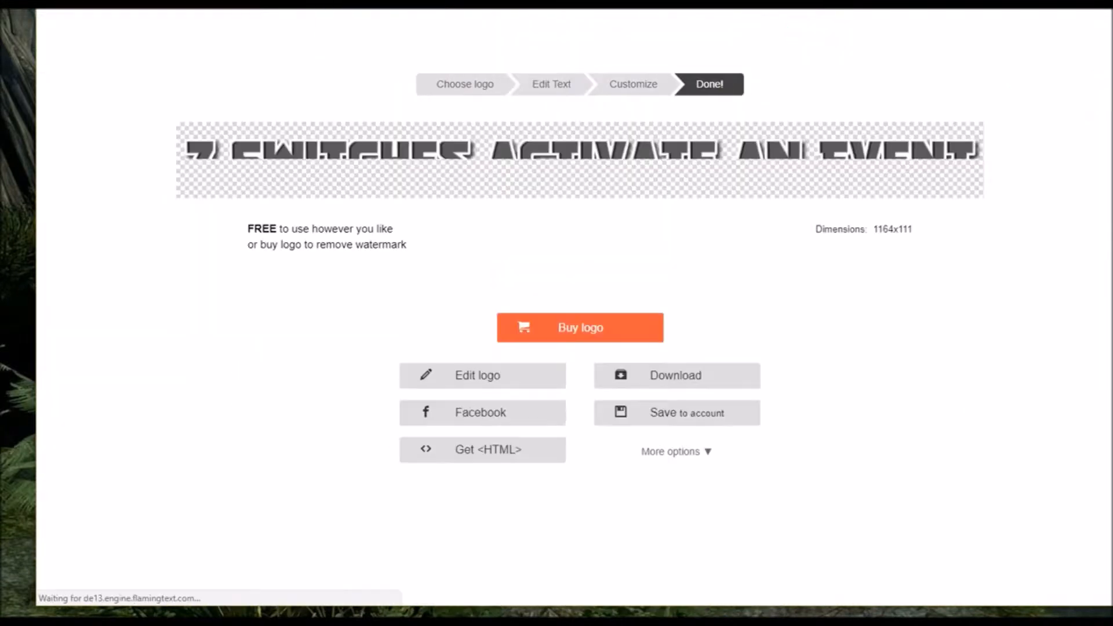
click(676, 375)
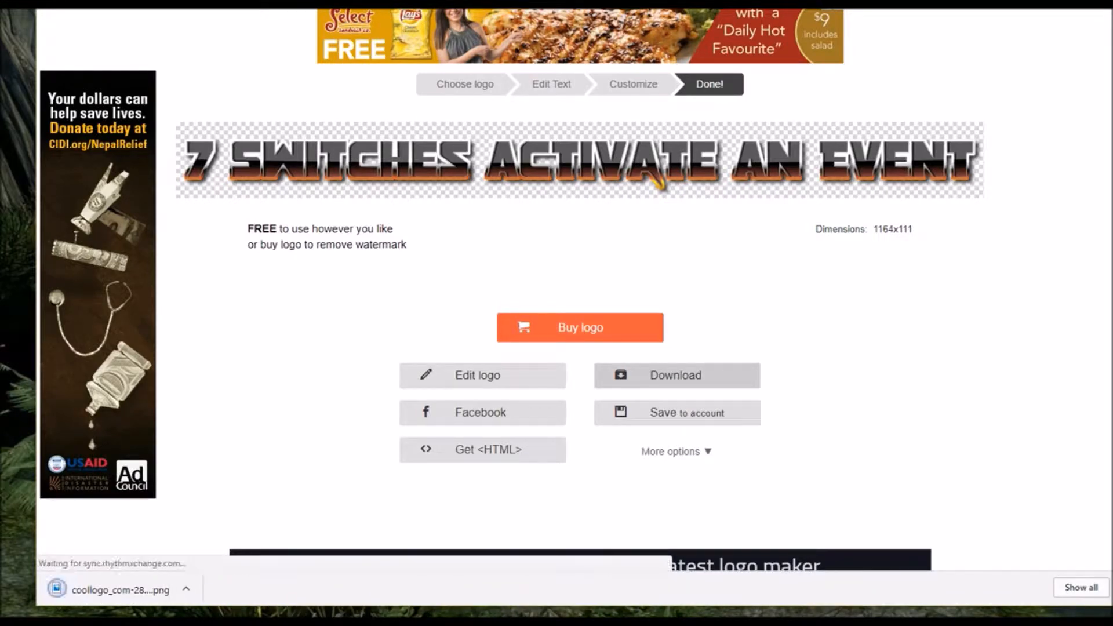
click(1112, 588)
Reopen the logo for editing and replace its text with "Using Generic Filter"
click(481, 376)
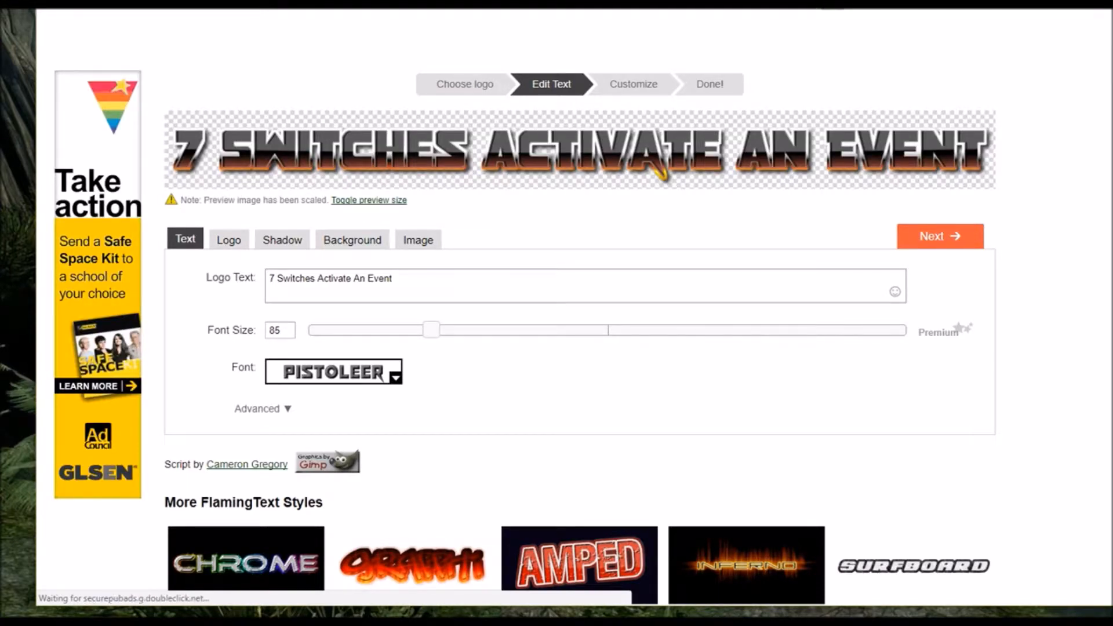
triple_click(380, 279)
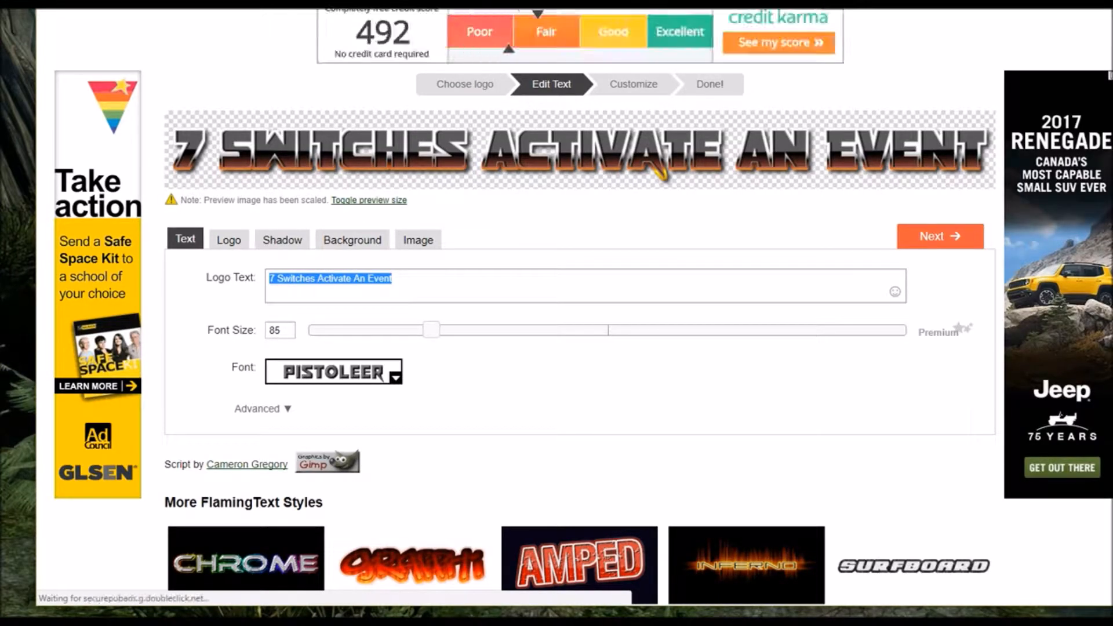
key(BackSpace)
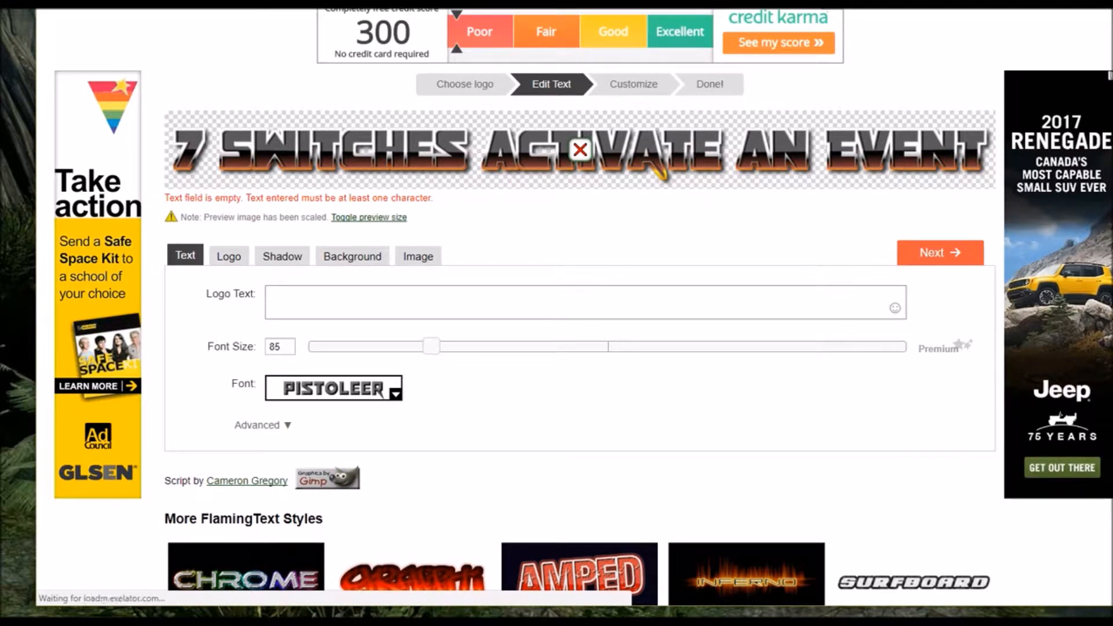
text(Using)
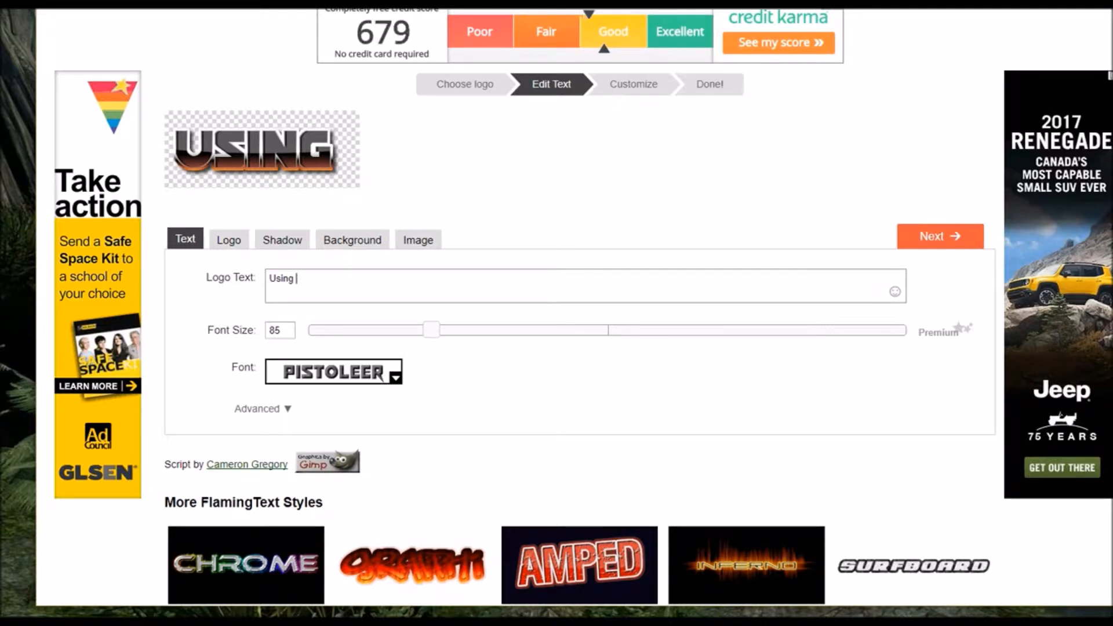
text(G)
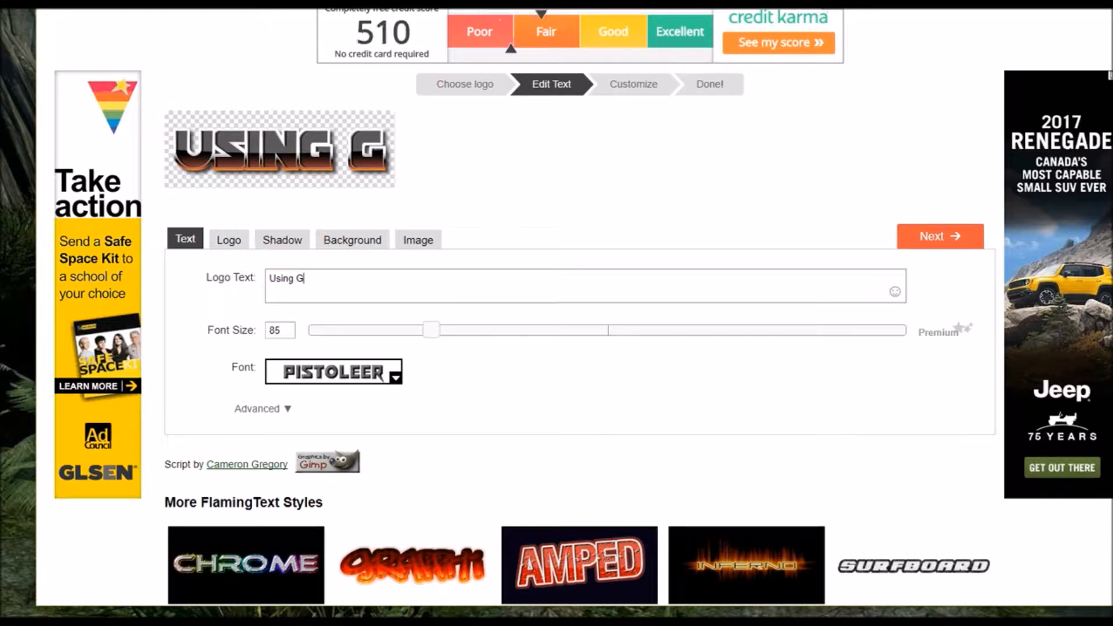
text(ene)
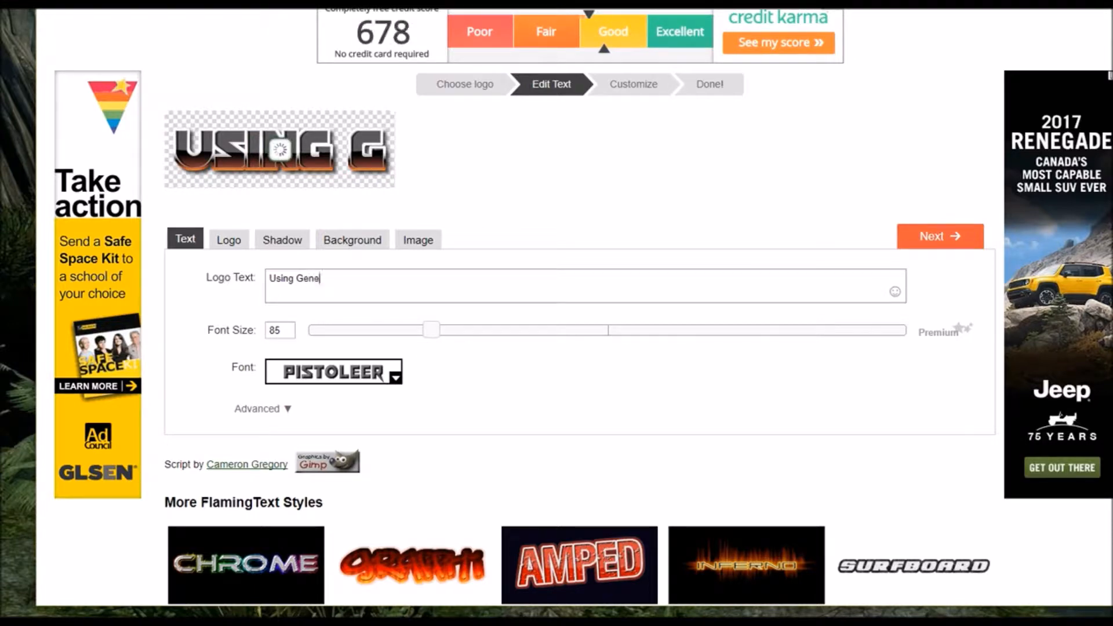
text(ric F)
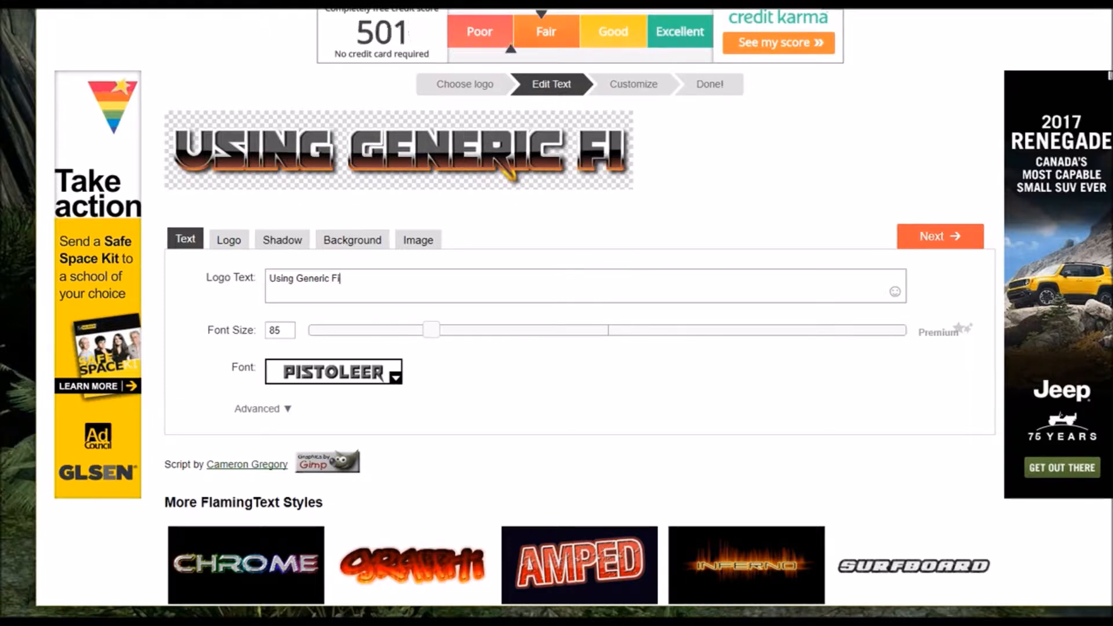
text(i)
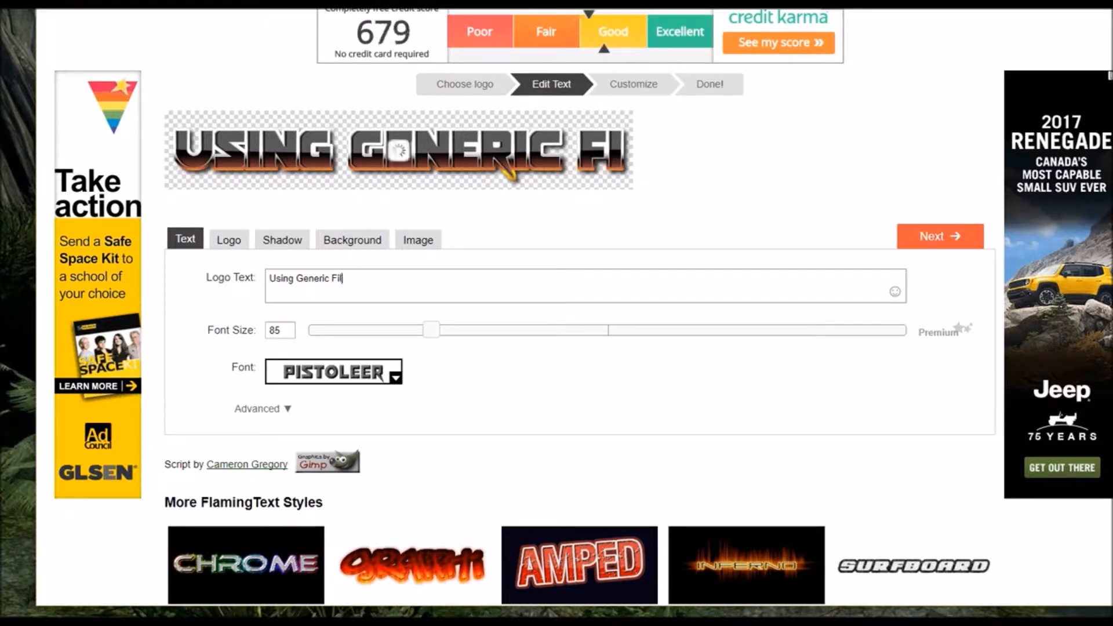
text(lter)
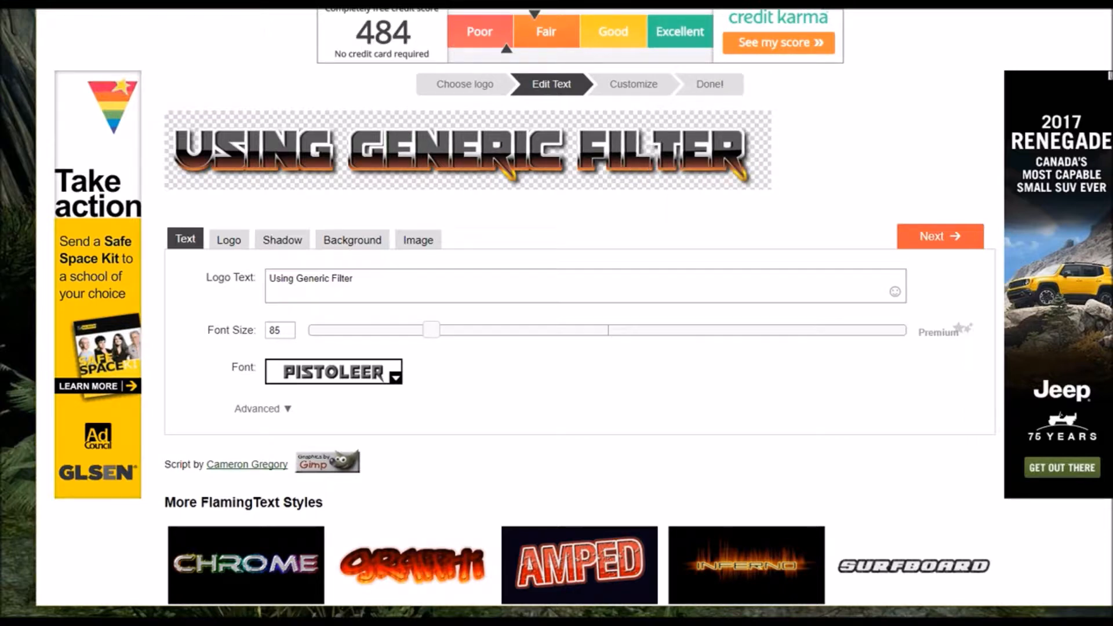
Generate the finished Using Generic Filter logo, download it as a PNG and dismiss the download notice
click(921, 237)
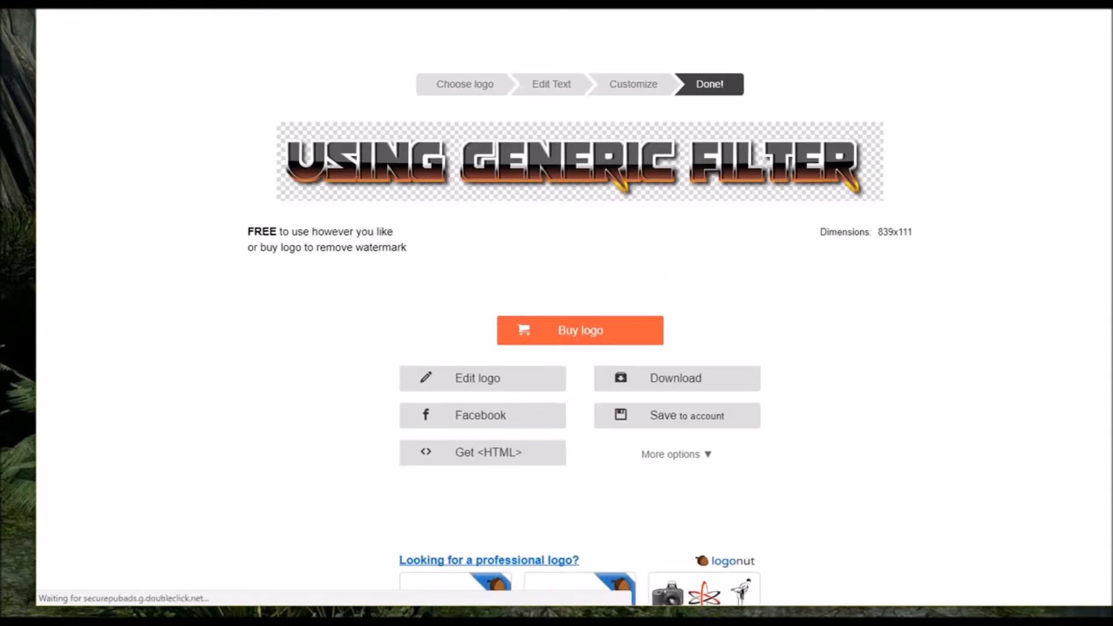
click(677, 379)
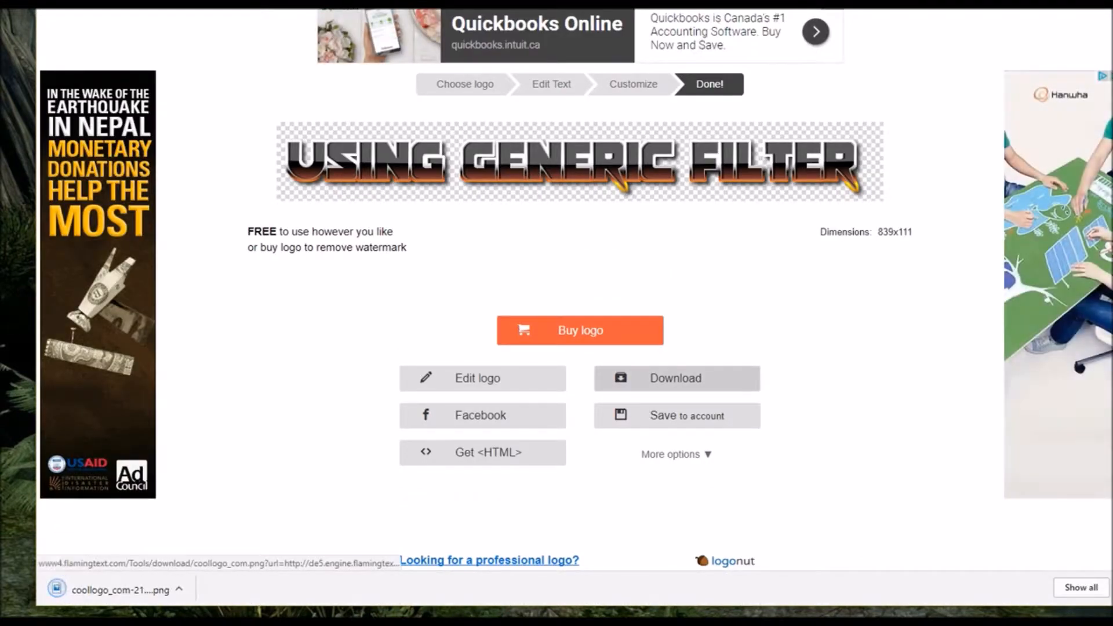
click(1112, 588)
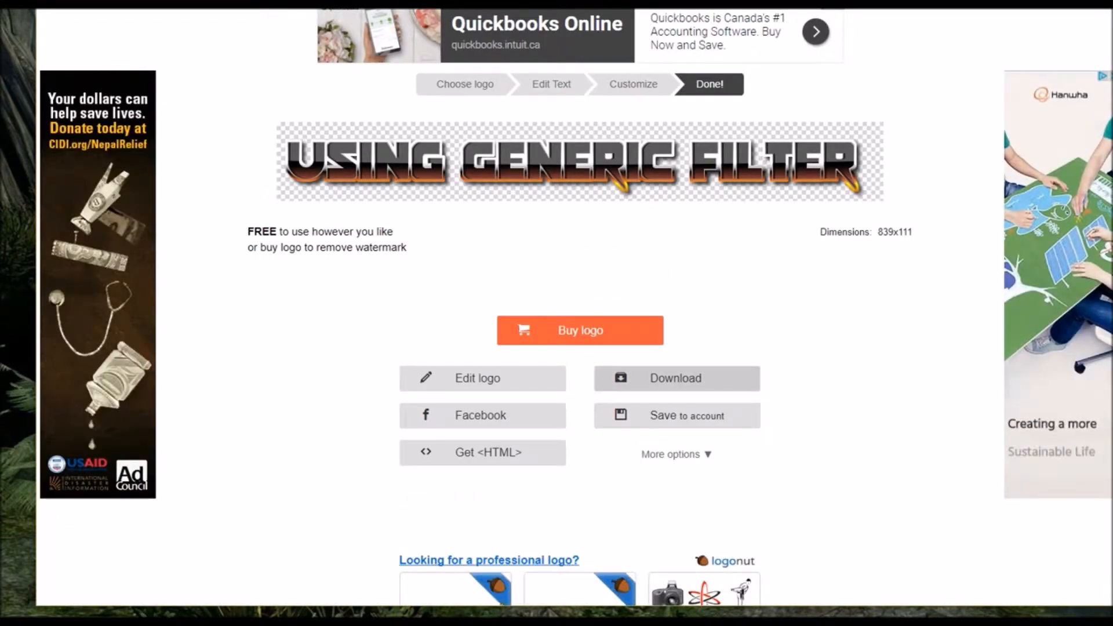
Reopen the Using Generic Filter logo for editing
click(482, 378)
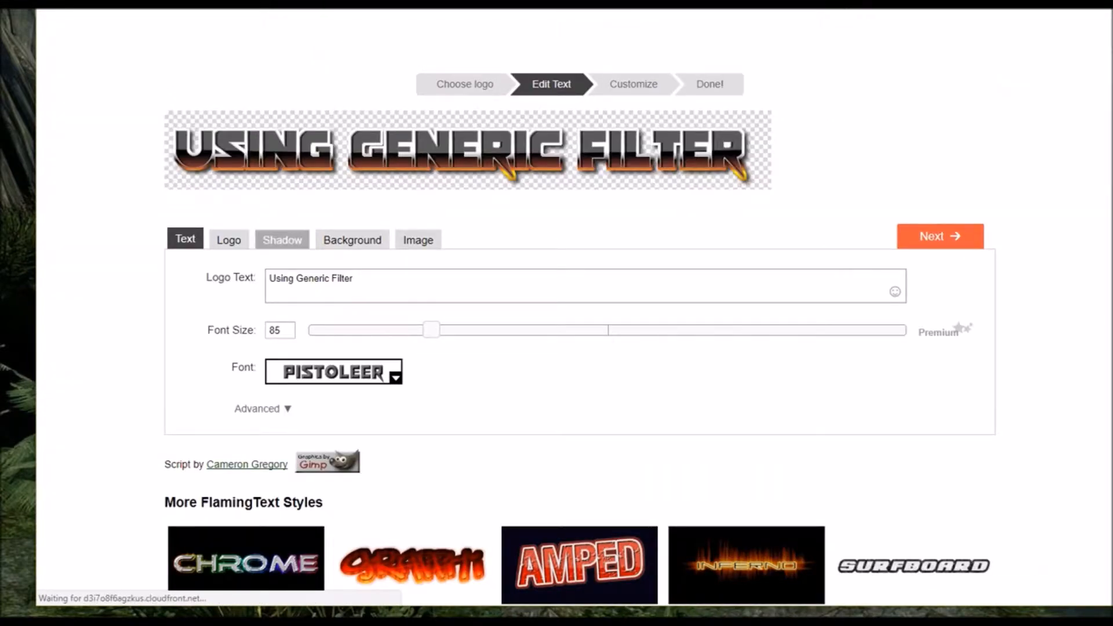
click(282, 239)
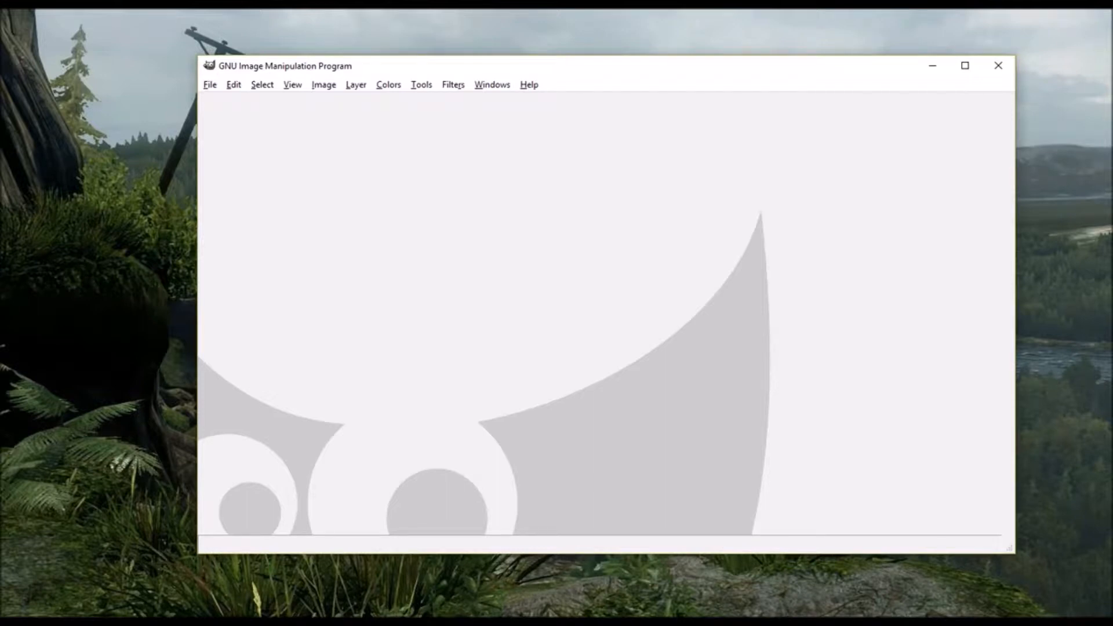
Switch to GIMP and bring up the dialog for opening an existing image
click(210, 84)
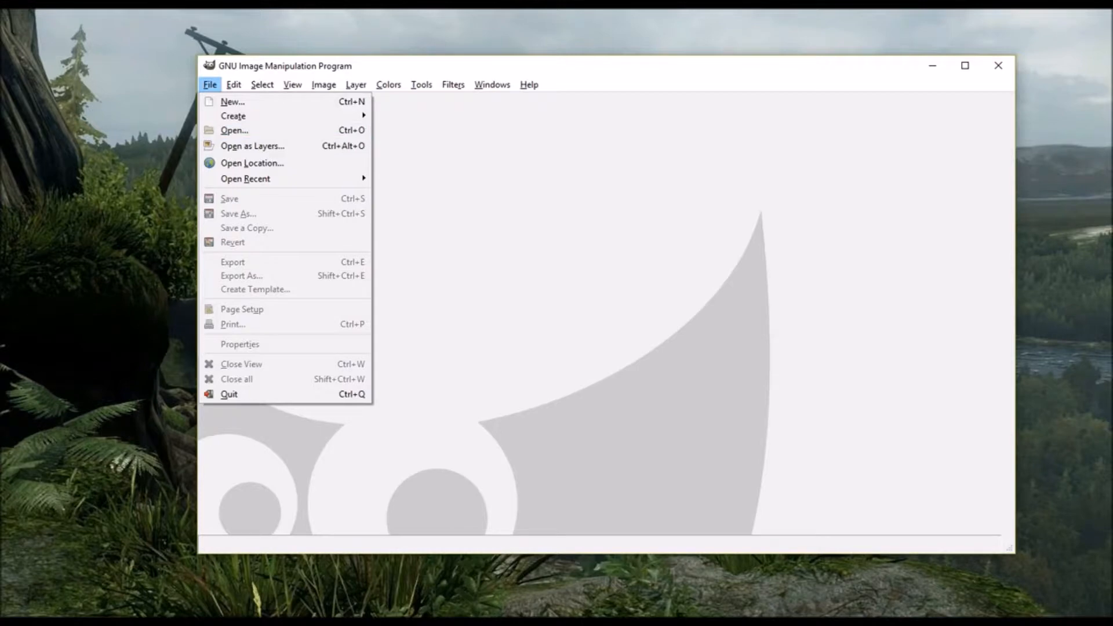
key(Escape)
click(210, 85)
click(234, 131)
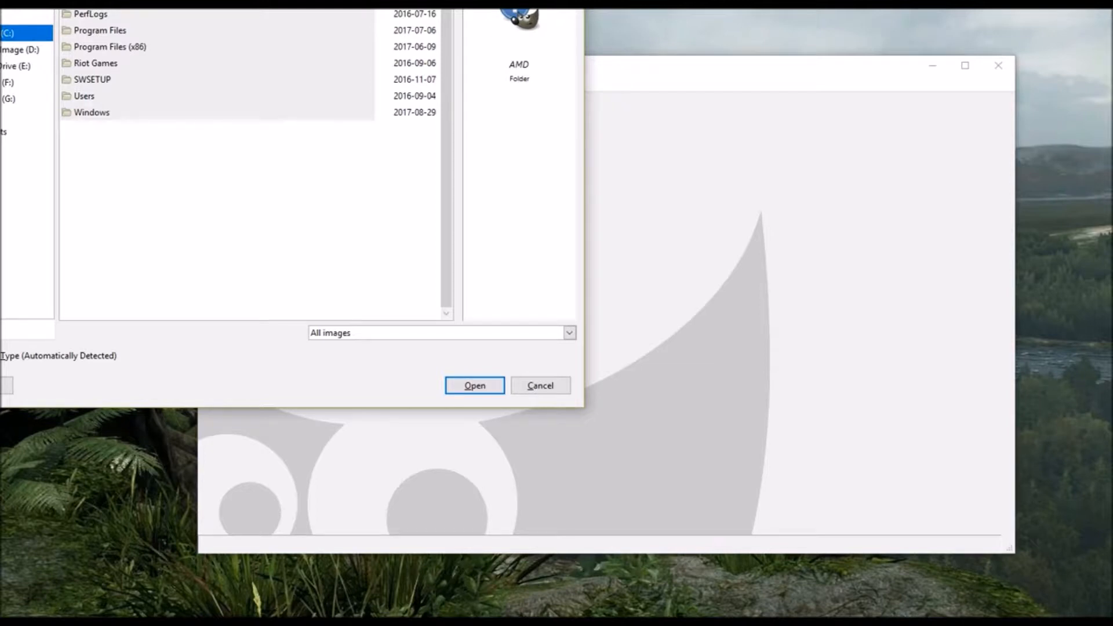
click(540, 385)
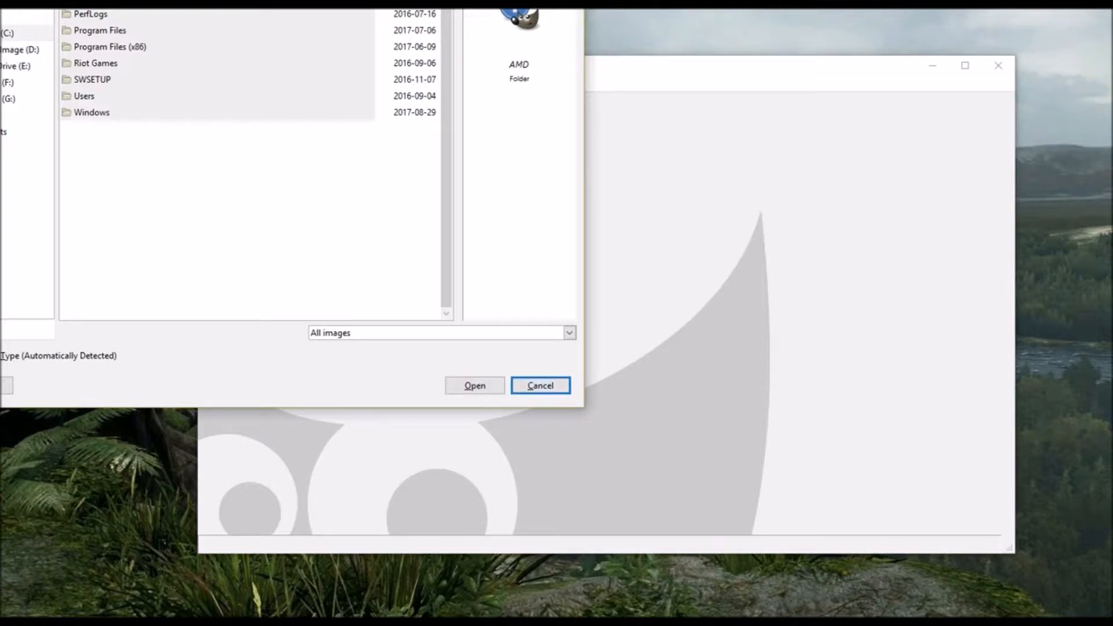
click(84, 96)
key(Return)
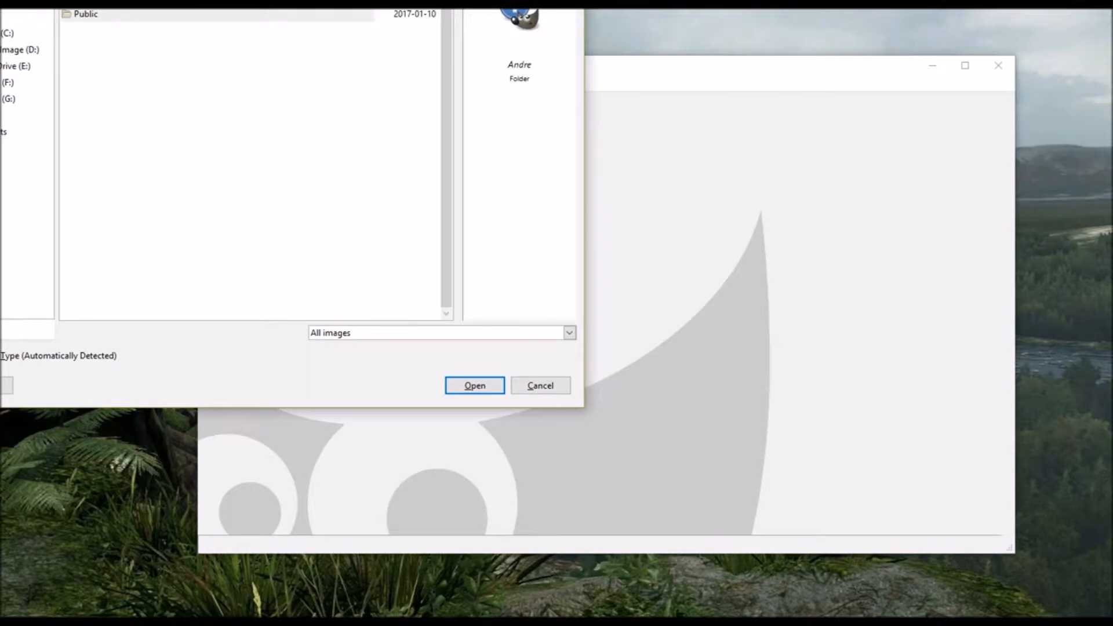
double_click(86, 14)
double_click(89, 63)
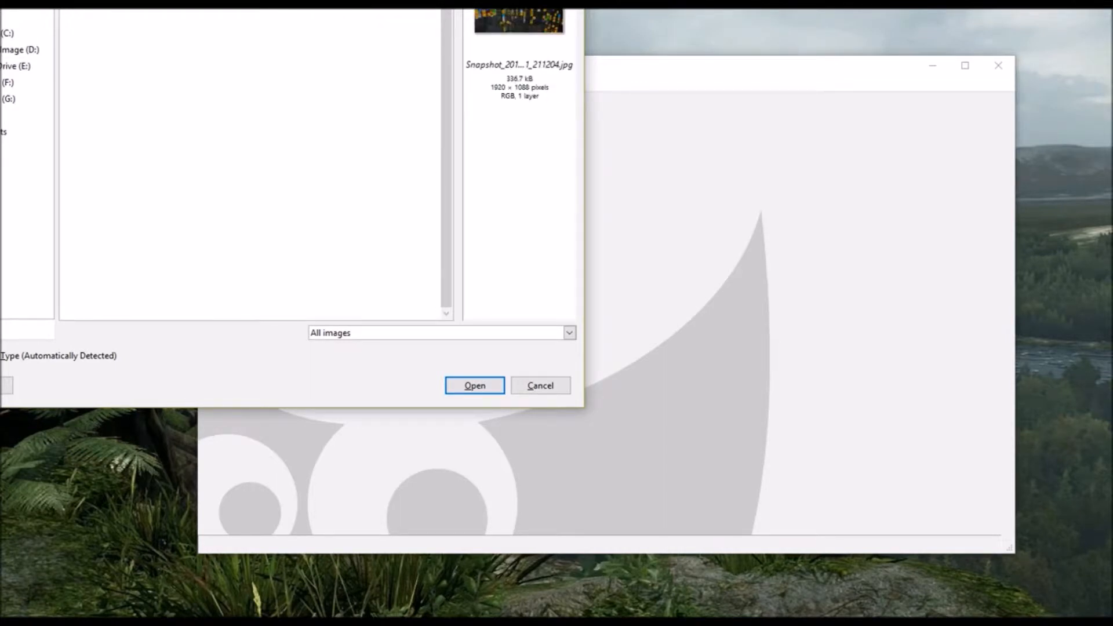
Browse from drive C: through the Users folder to the folder holding the snapshot images
click(18, 33)
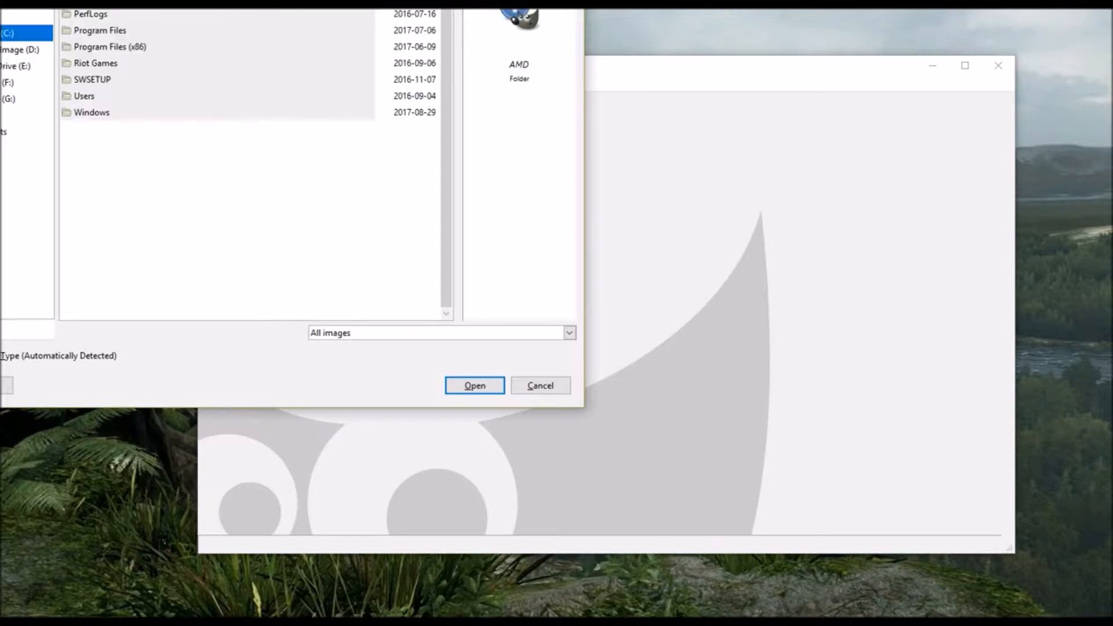
double_click(84, 96)
double_click(85, 14)
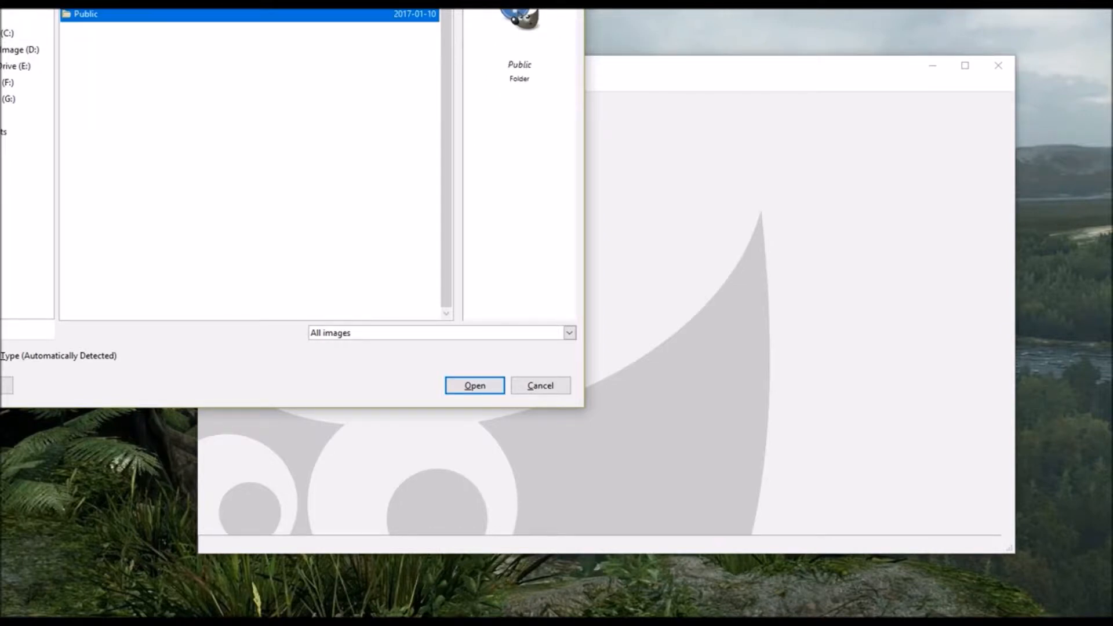
double_click(86, 79)
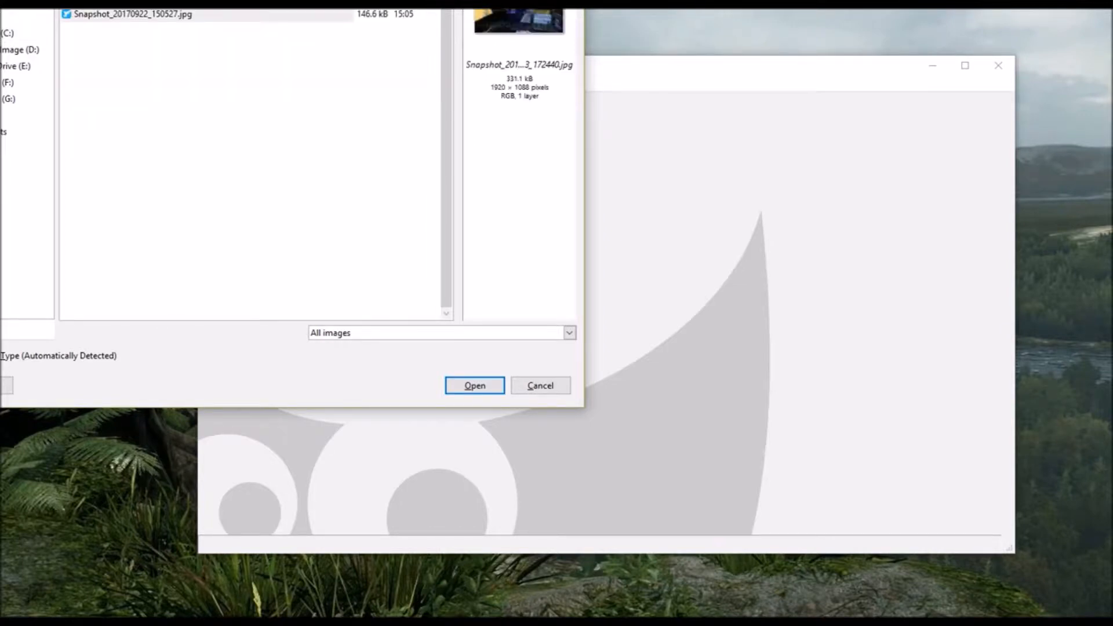
Open the image Snapshot_20170922_150527.jpg from the snapshot folder
click(116, 14)
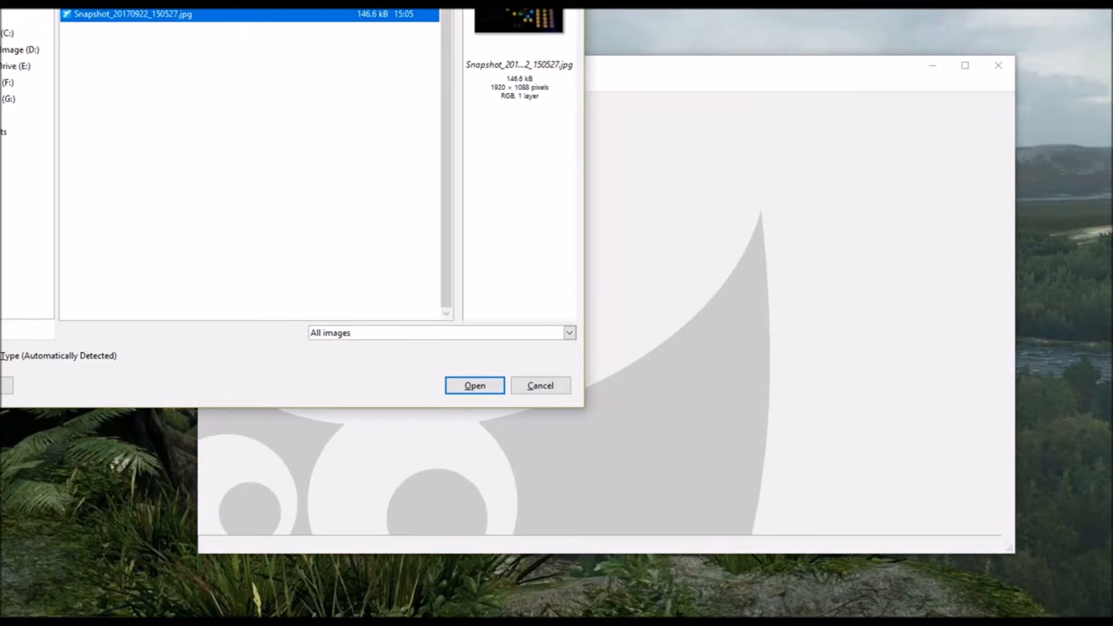
click(475, 385)
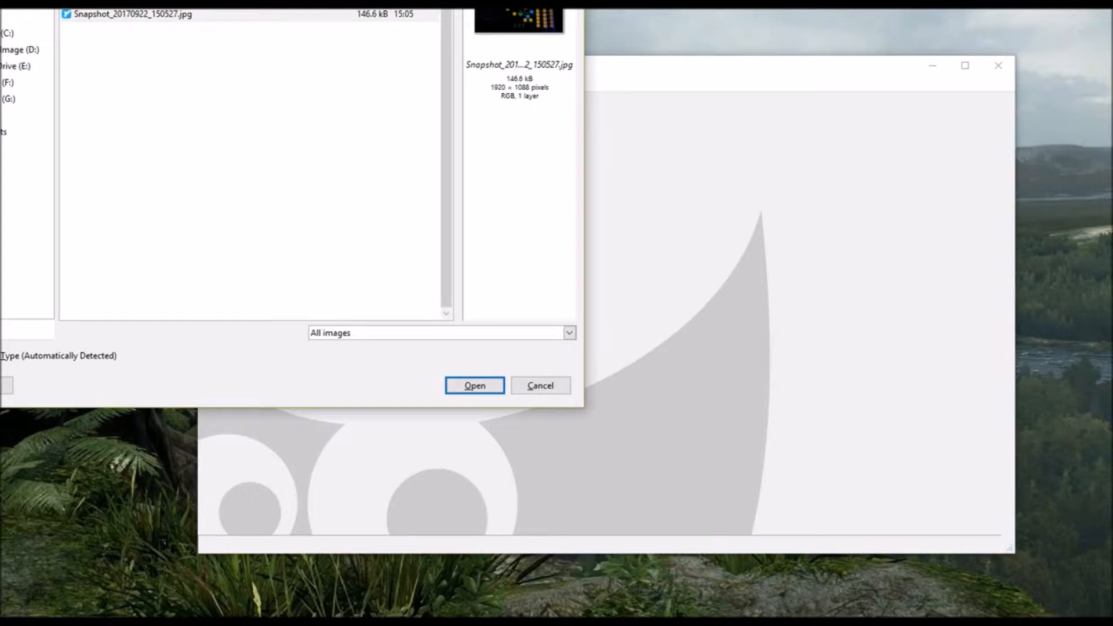
click(174, 14)
click(174, 3)
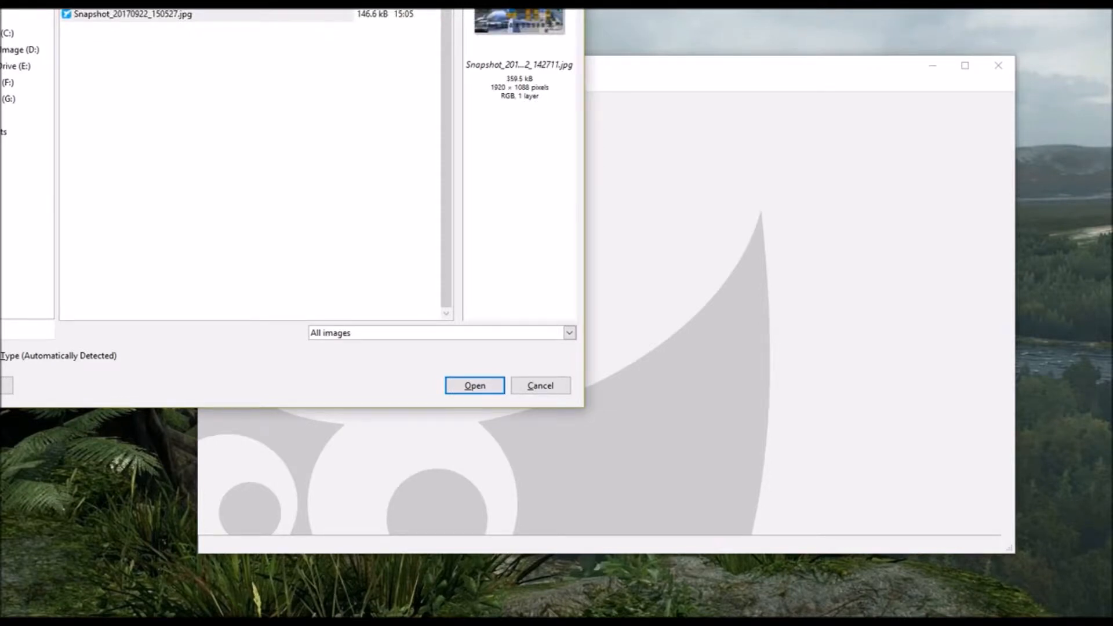
click(174, 14)
click(475, 386)
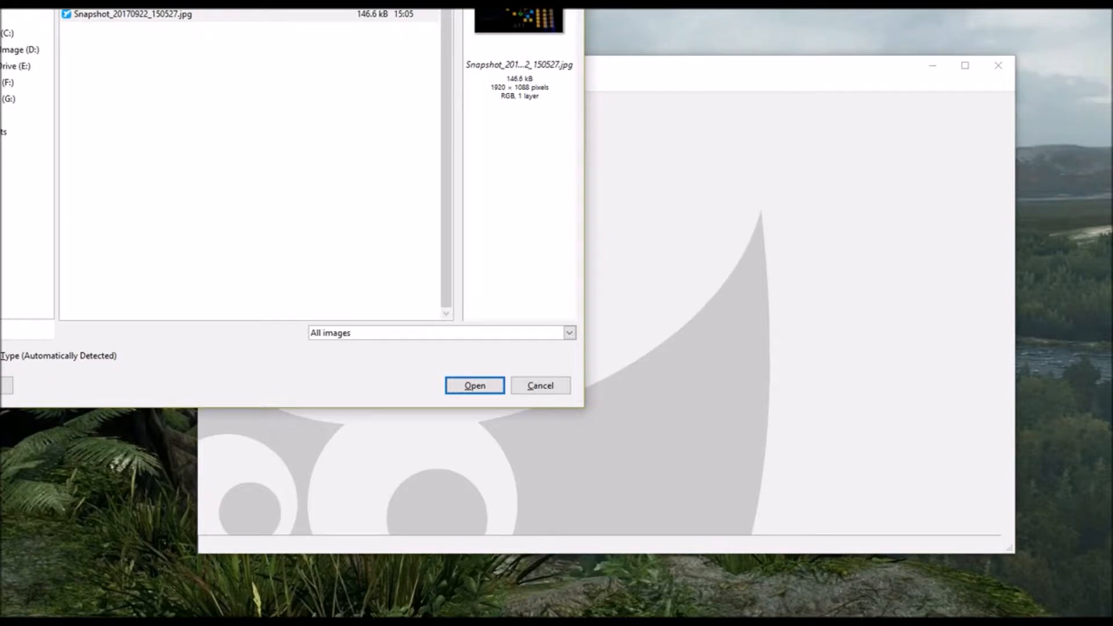
key(Return)
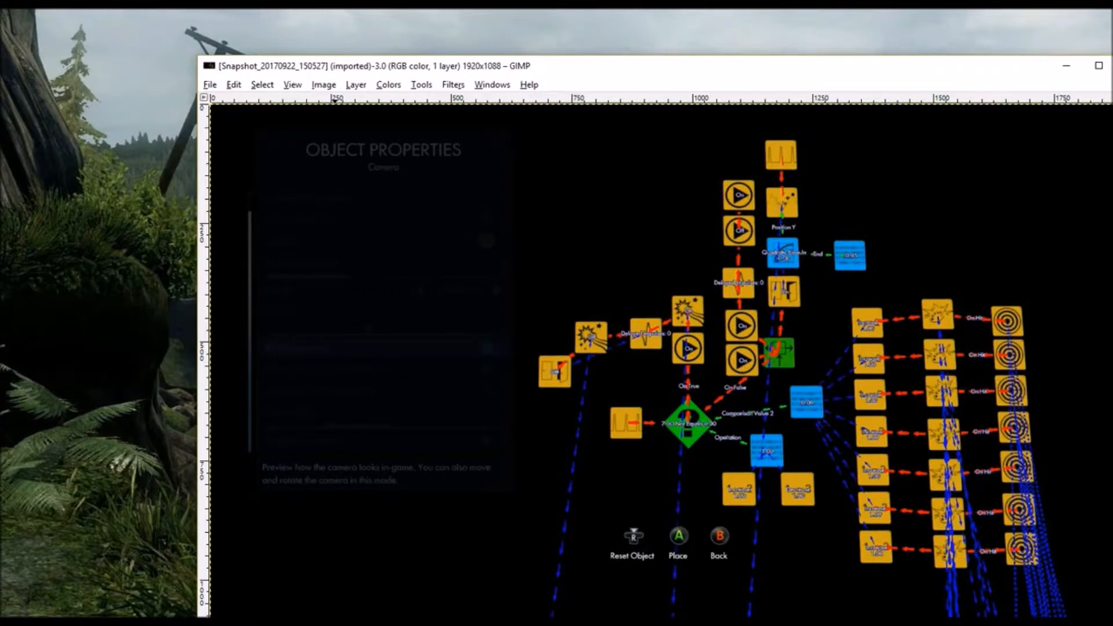
Scale the snapshot image to a width of 1400 px, keeping its proportions
key(alt+i)
key(Down)
key(Down)
key(Down)
key(Down)
key(Down)
key(Down)
key(Return)
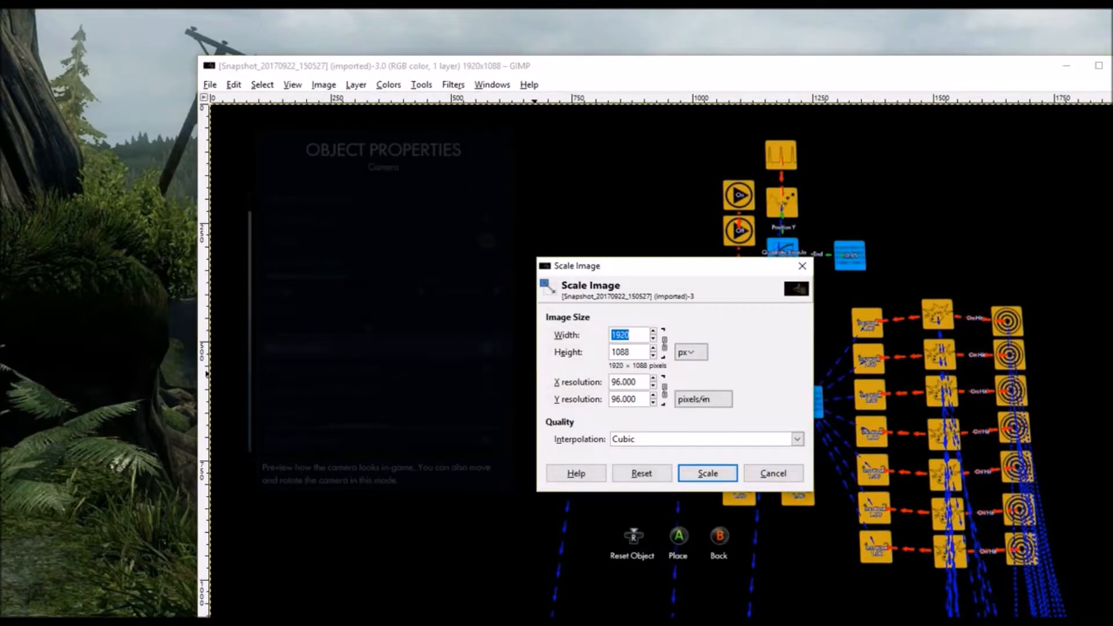
key(BackSpace)
text(1400)
click(708, 473)
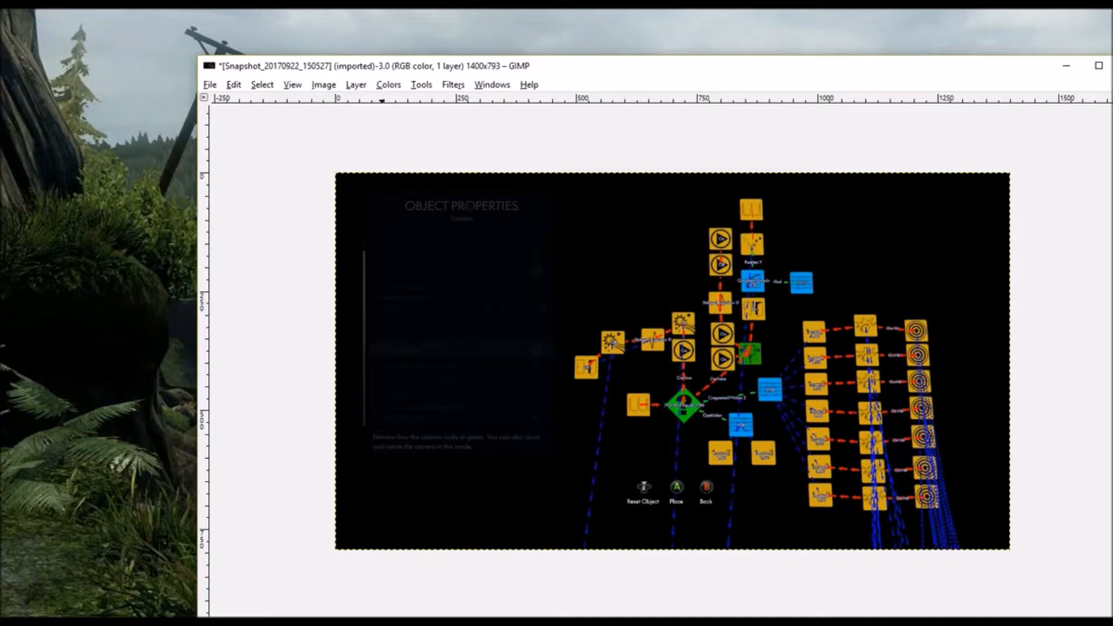
Add an alpha channel to the snapshot layer and select its black background by color
click(356, 85)
mouse_move(400, 240)
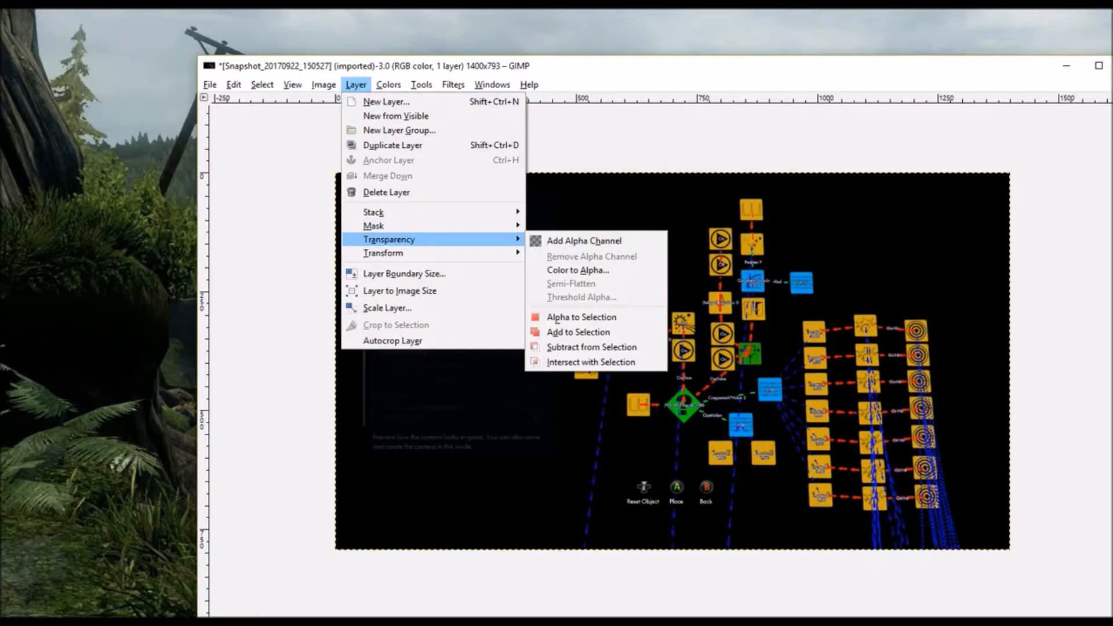
click(584, 242)
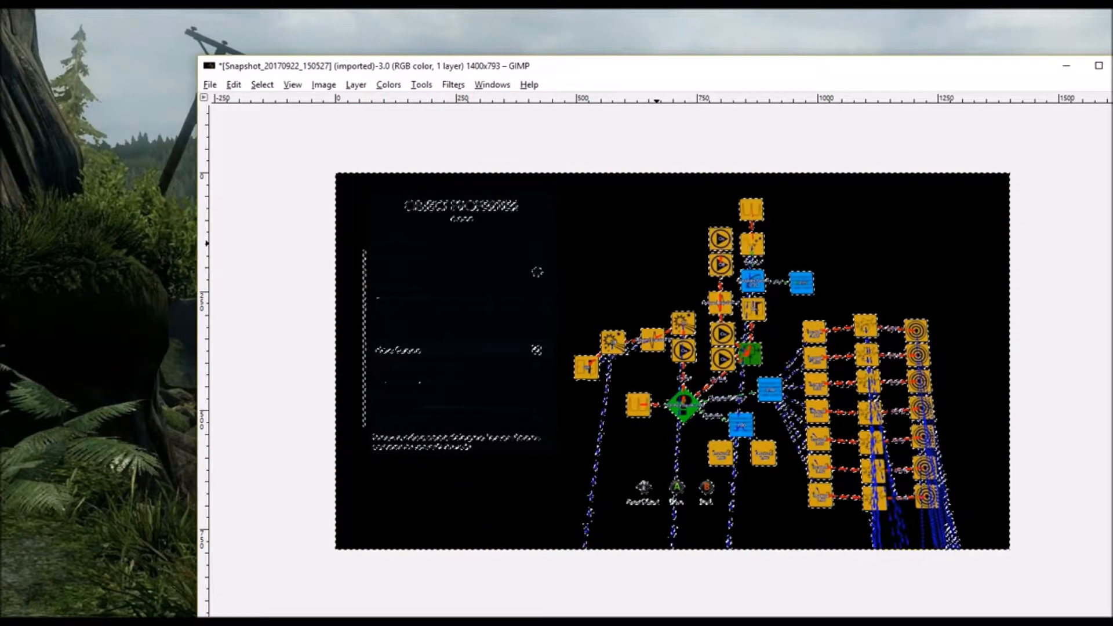
Delete the selected black background, and clear the leftover black patches between the blue lines at the diagram's lower edge
key(Delete)
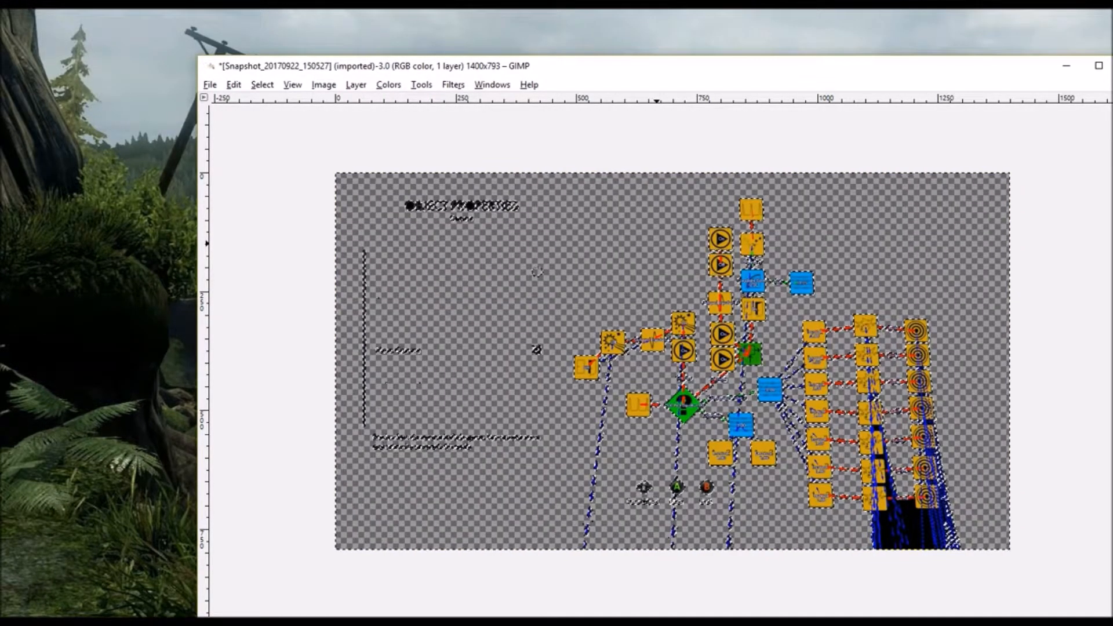
key(shift+ctrl+a)
key(Delete)
click(887, 485)
key(Delete)
click(879, 457)
key(Delete)
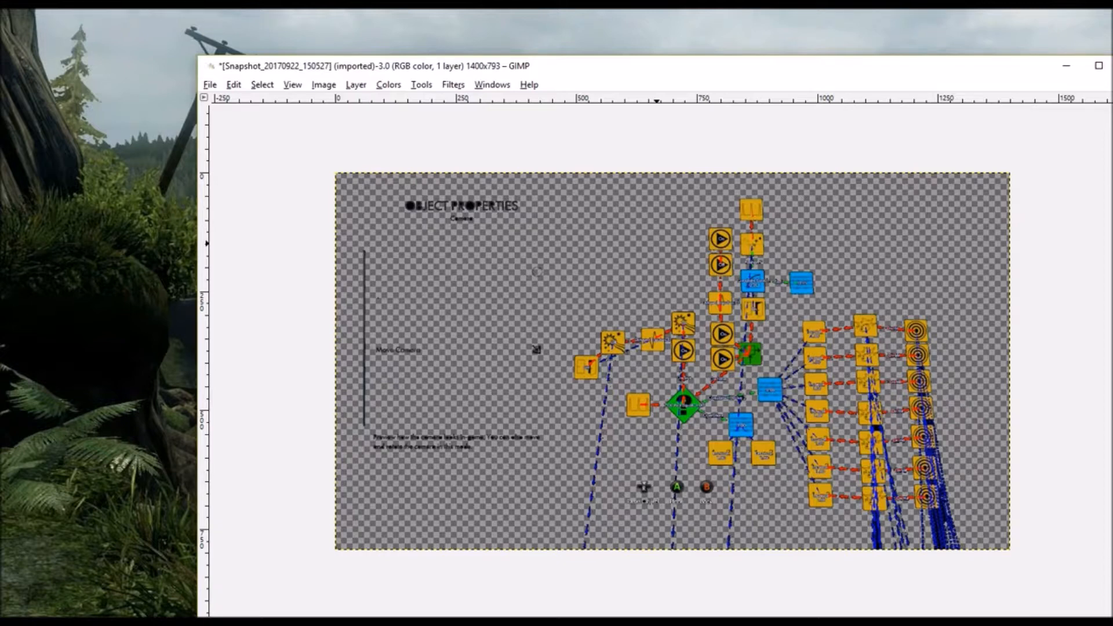
Outline the node diagram with a Free Select polygon, excluding the Object Properties text and controller button icons, and cut it to the clipboard
click(453, 84)
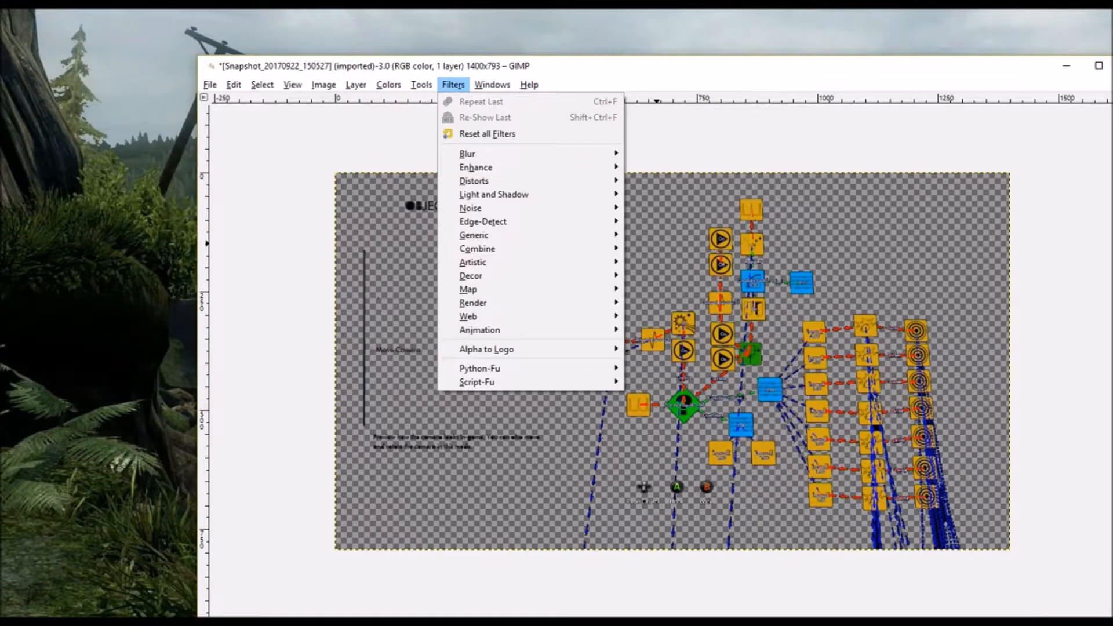
mouse_move(458, 101)
click(615, 137)
click(553, 380)
click(588, 432)
click(646, 463)
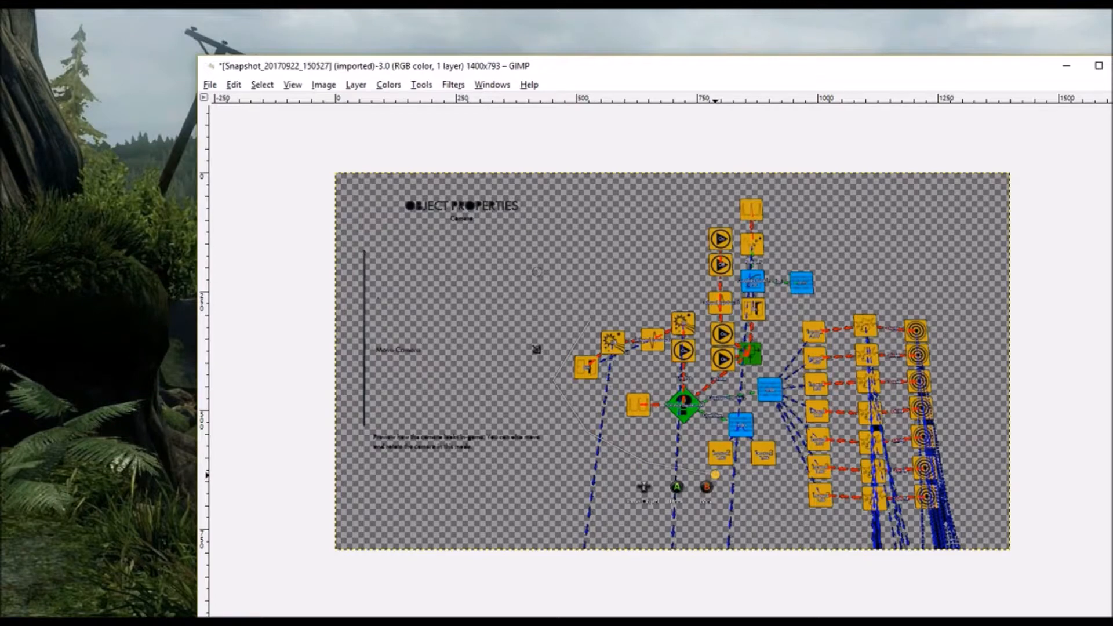
click(762, 496)
click(822, 522)
click(908, 532)
click(974, 529)
click(958, 375)
click(938, 254)
click(813, 206)
click(750, 187)
click(666, 207)
click(602, 295)
click(591, 237)
click(558, 276)
click(591, 318)
right_click(691, 363)
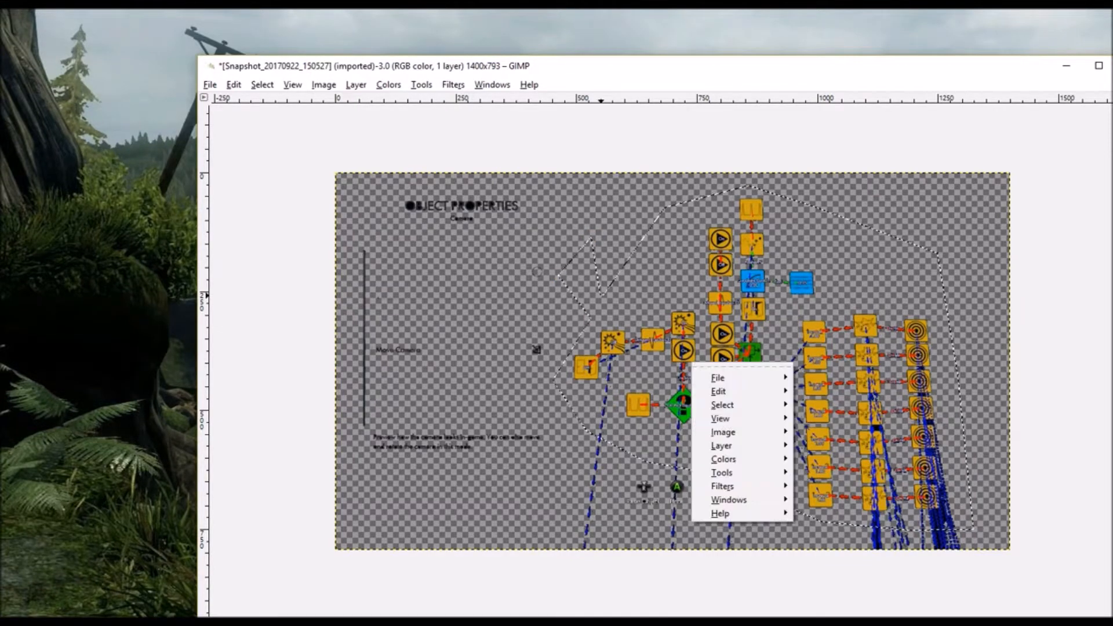
mouse_move(718, 391)
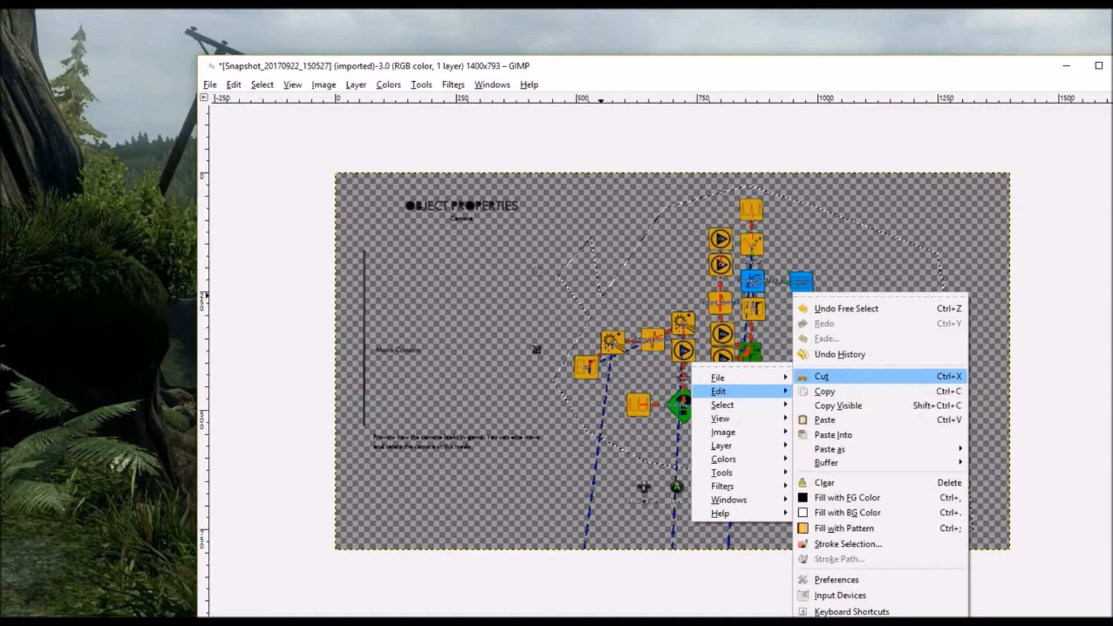
click(821, 377)
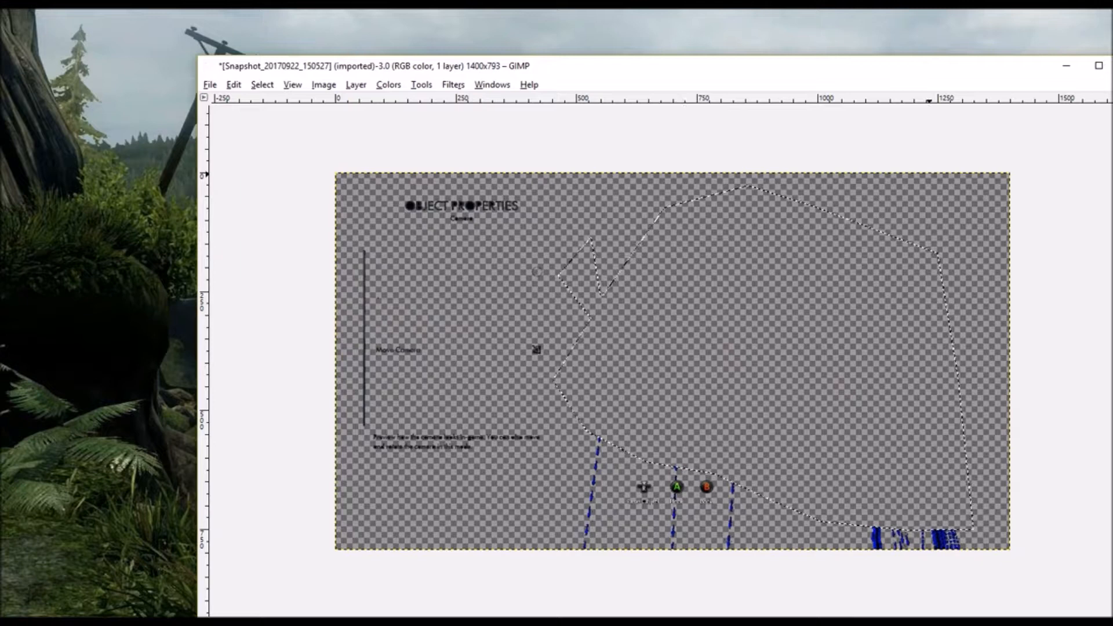
Close the snapshot without saving its changes and open the image black-windows_542931.jpg
key(ctrl+w)
click(679, 439)
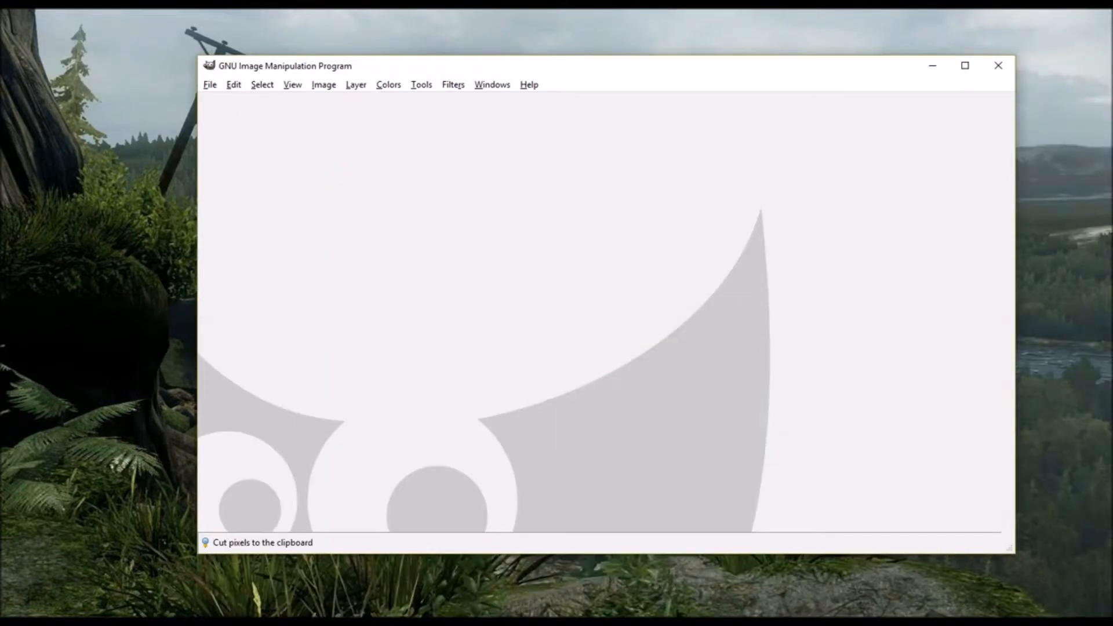
click(210, 85)
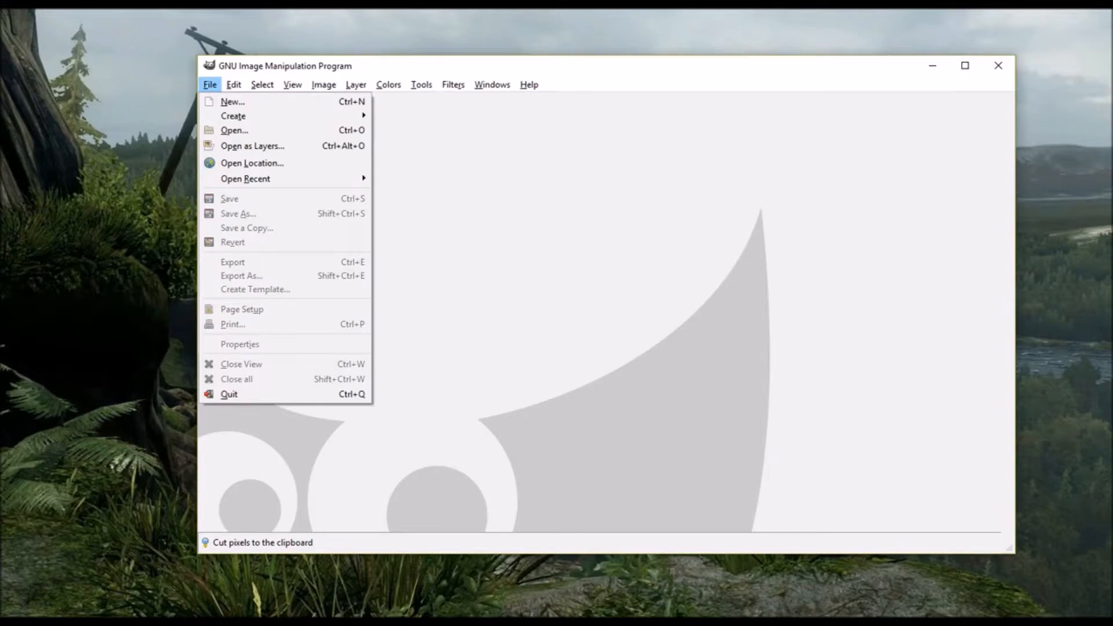
click(234, 130)
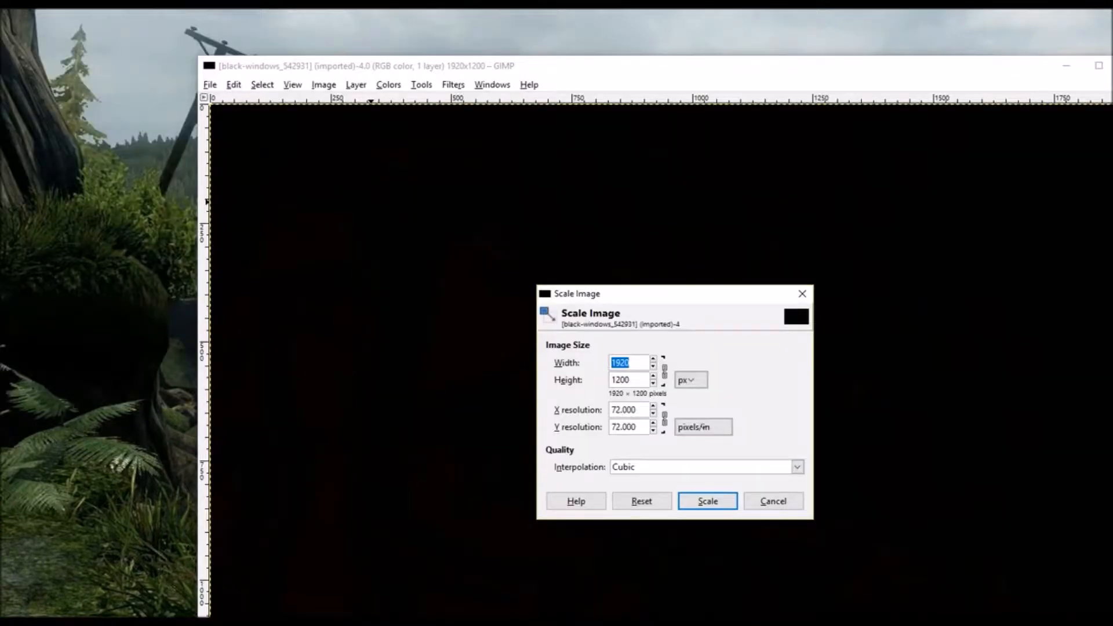
Scale the black image to a width of 1400 px, keeping its proportions
text(1)
key(BackSpace)
text(1400)
key(Return)
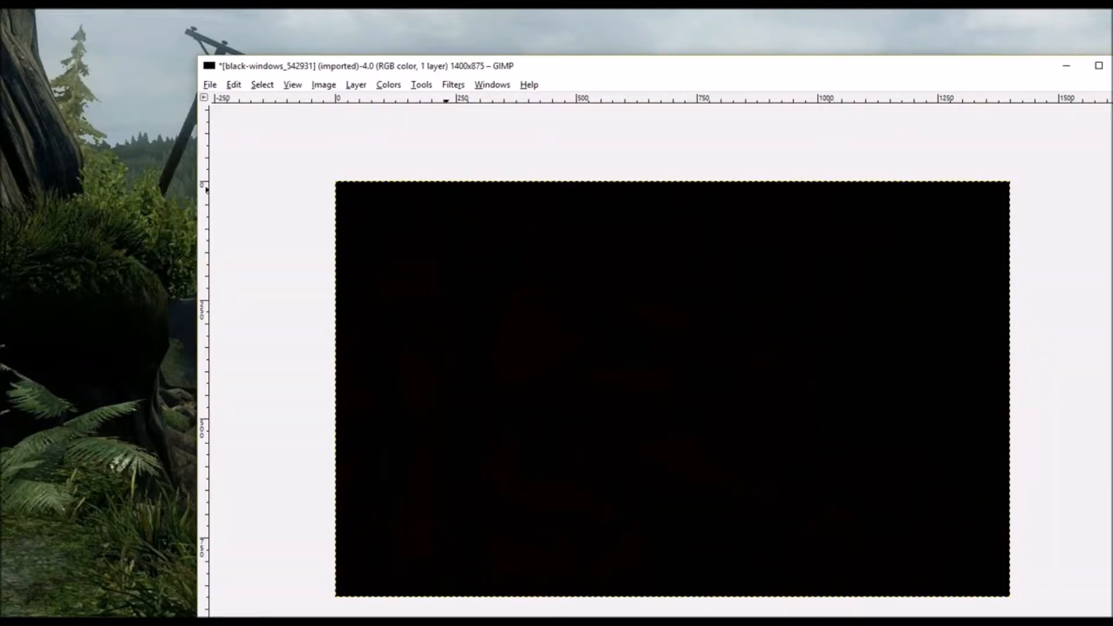
Add an alpha channel to the black image's layer
click(356, 85)
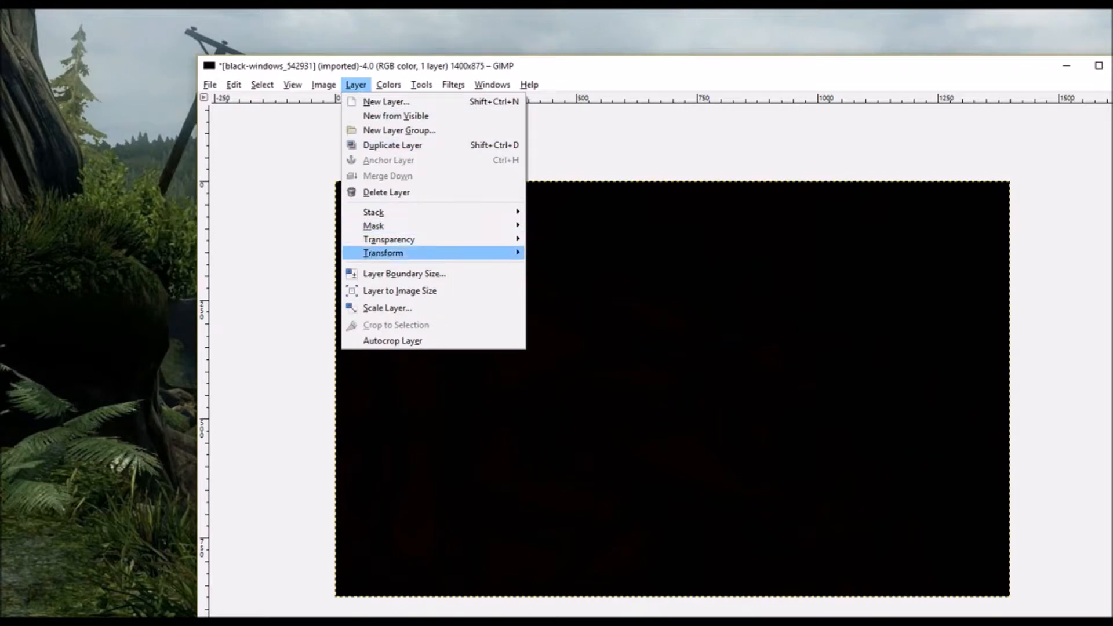
mouse_move(390, 240)
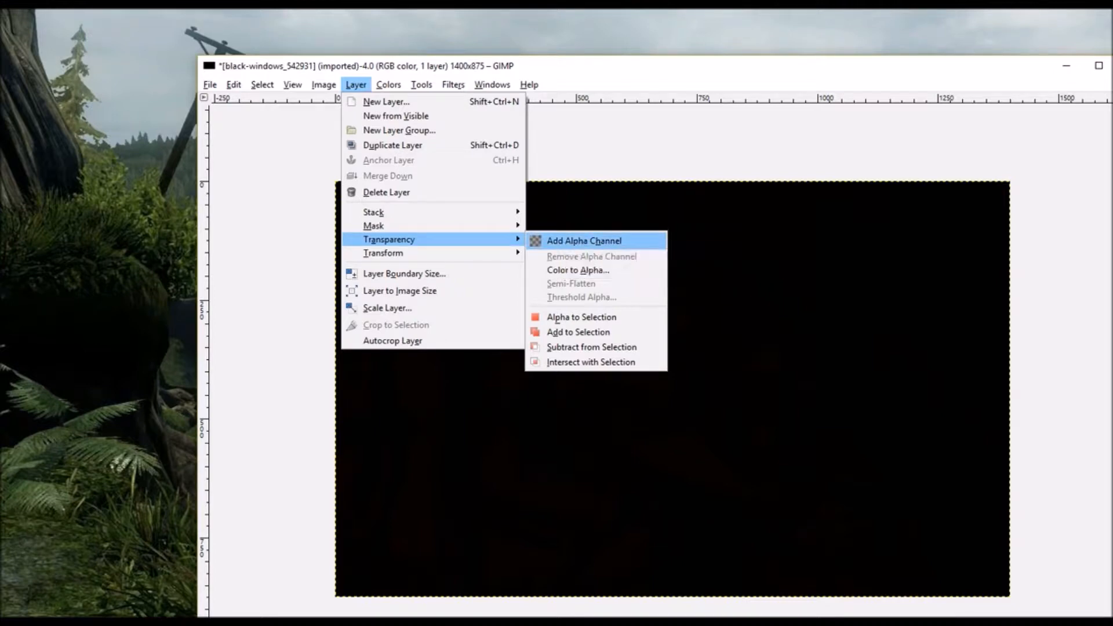
click(584, 240)
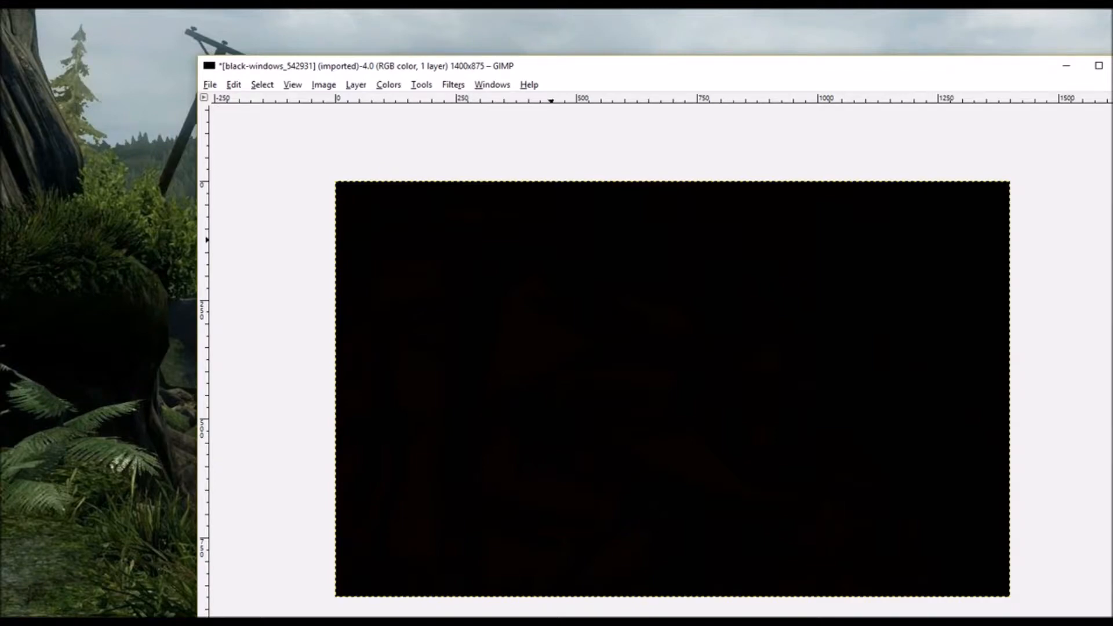
Select the entire black area with Fuzzy Select and clear it to transparency
click(356, 85)
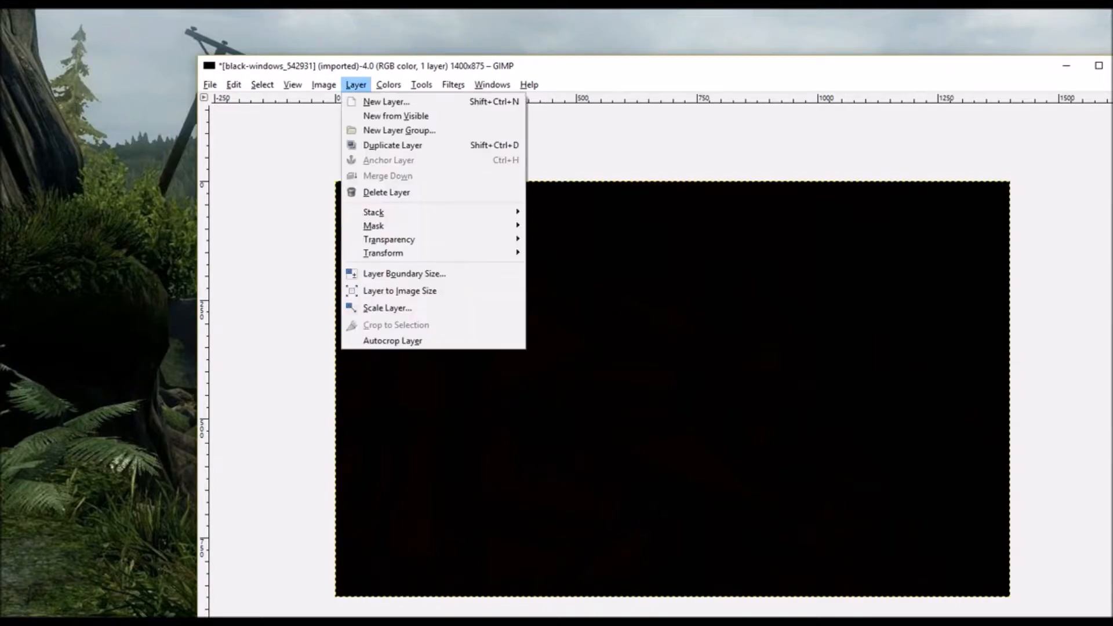
mouse_move(421, 84)
mouse_move(464, 128)
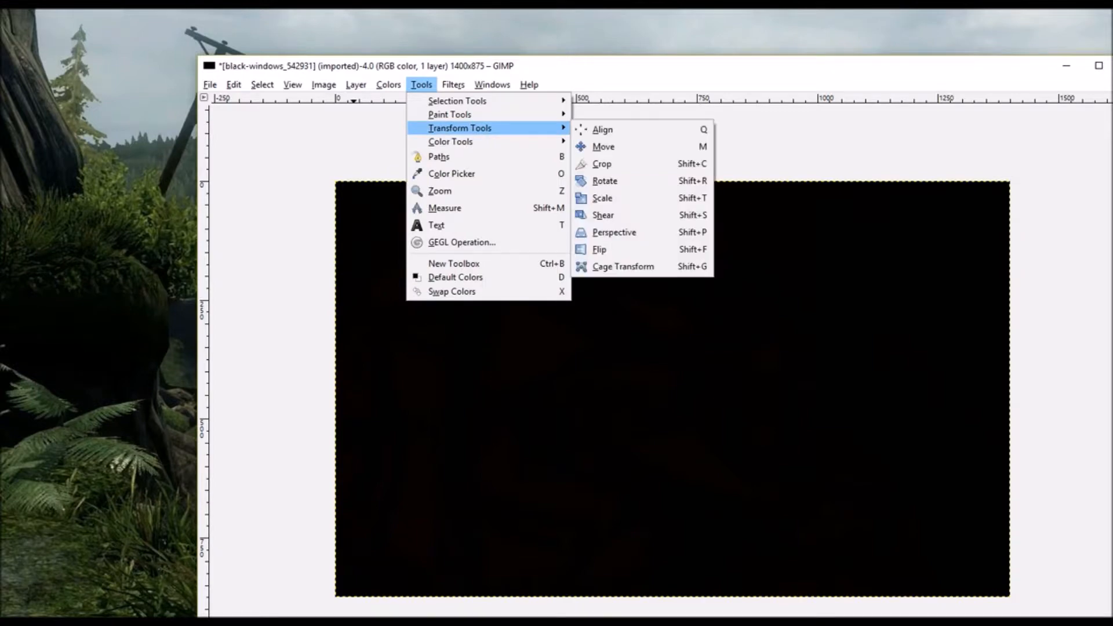
mouse_move(458, 101)
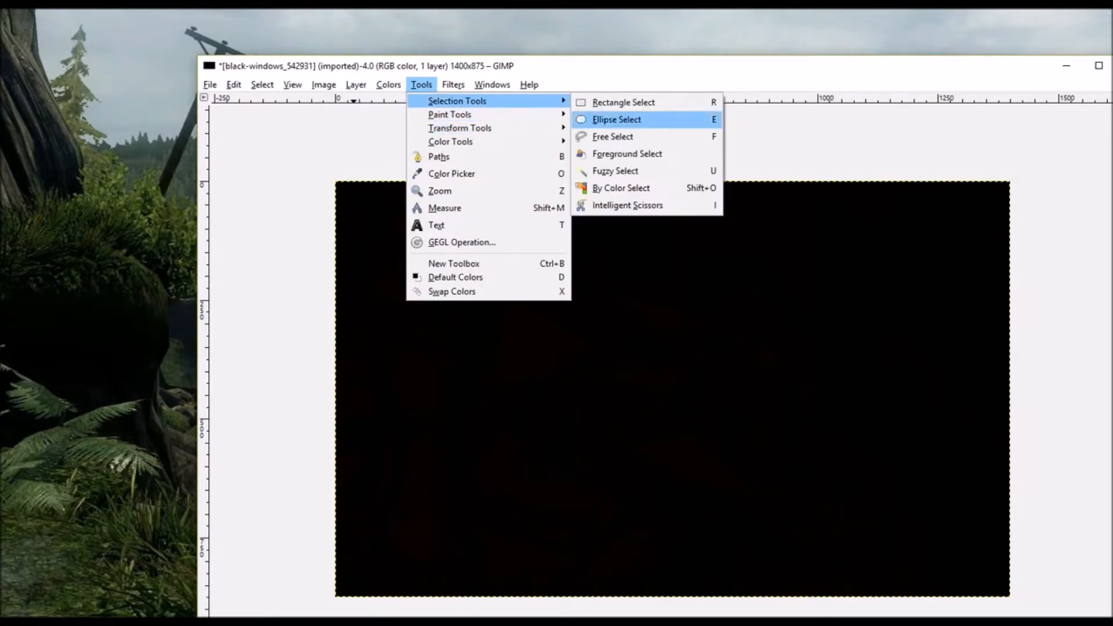
click(608, 171)
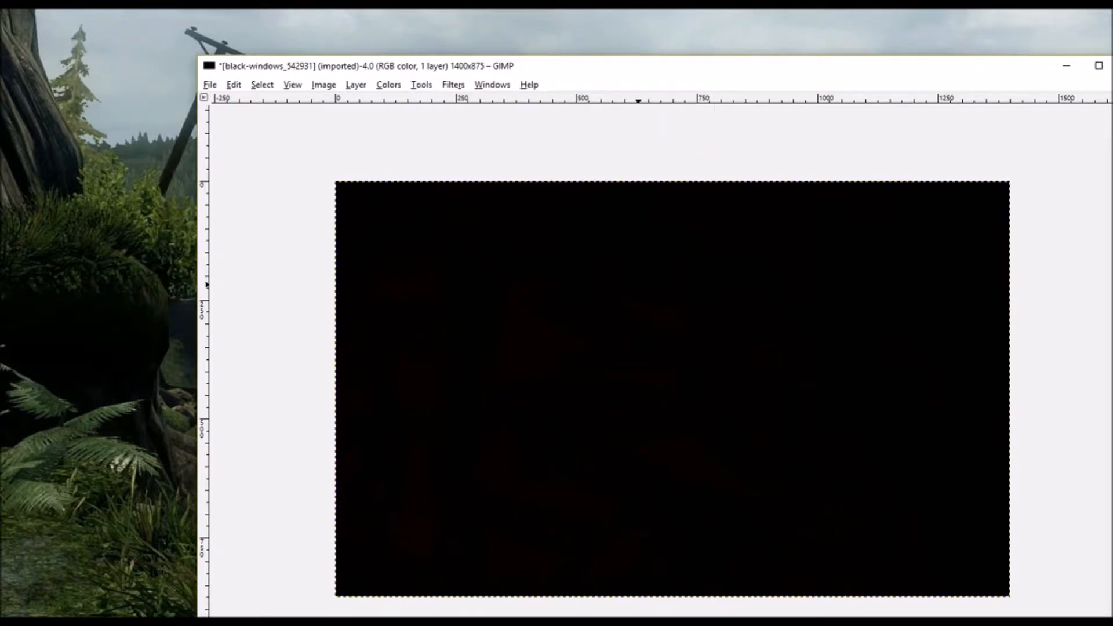
key(Delete)
Paste the cut node diagram into the transparent image and anchor the floating selection
right_click(638, 285)
mouse_move(690, 324)
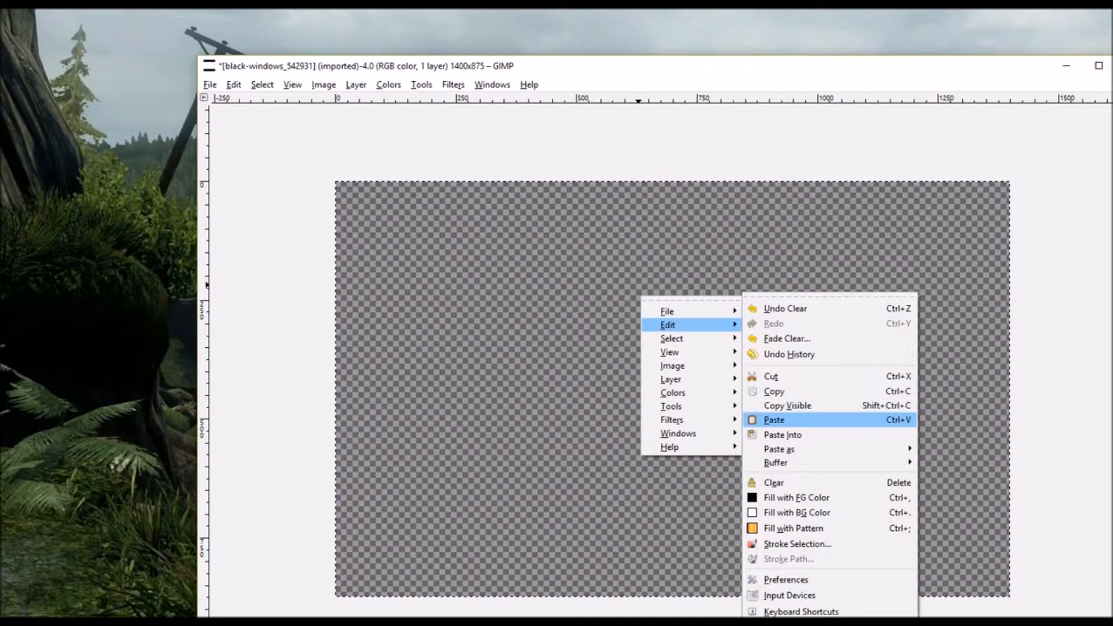
click(772, 419)
click(1056, 399)
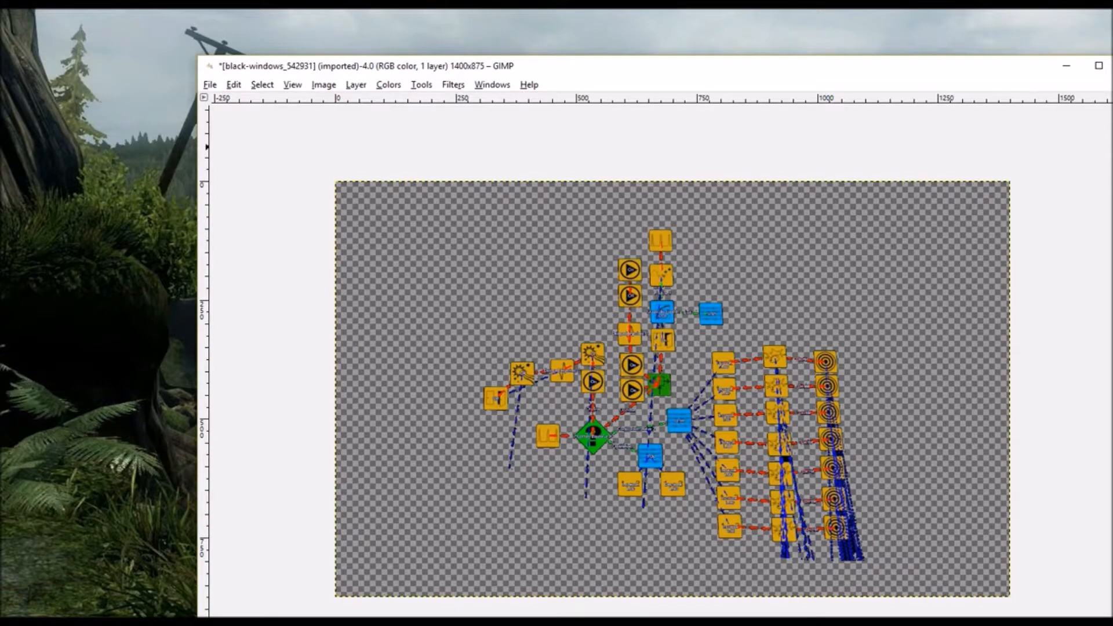
Start an export of the image to the Videos folder, extending the base name to black-windows_542931TFuisonFliter
click(102, 63)
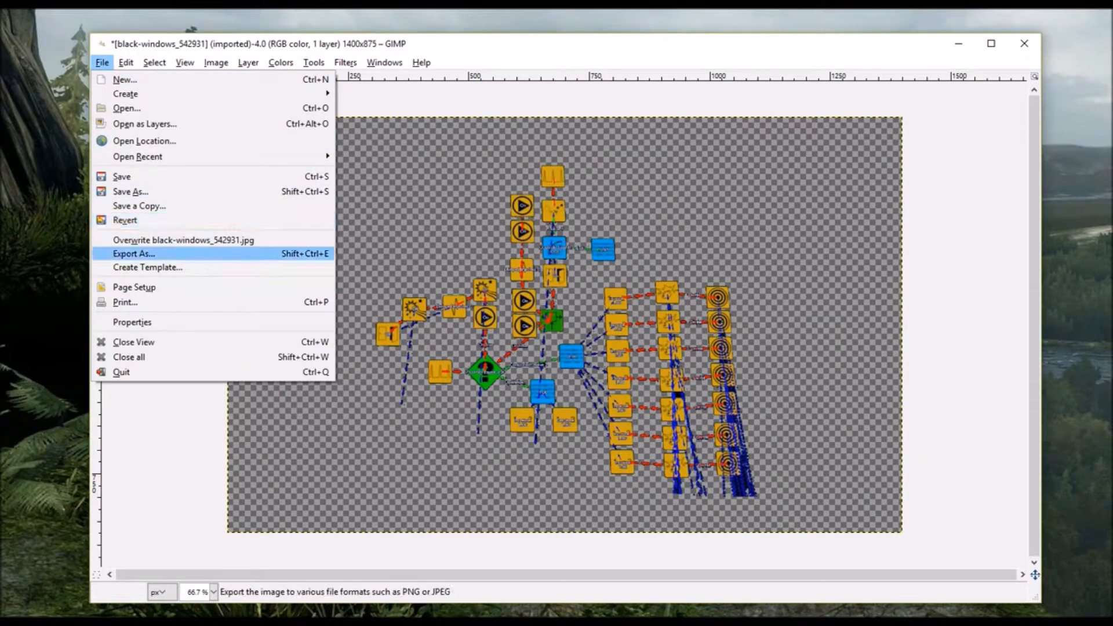
click(134, 253)
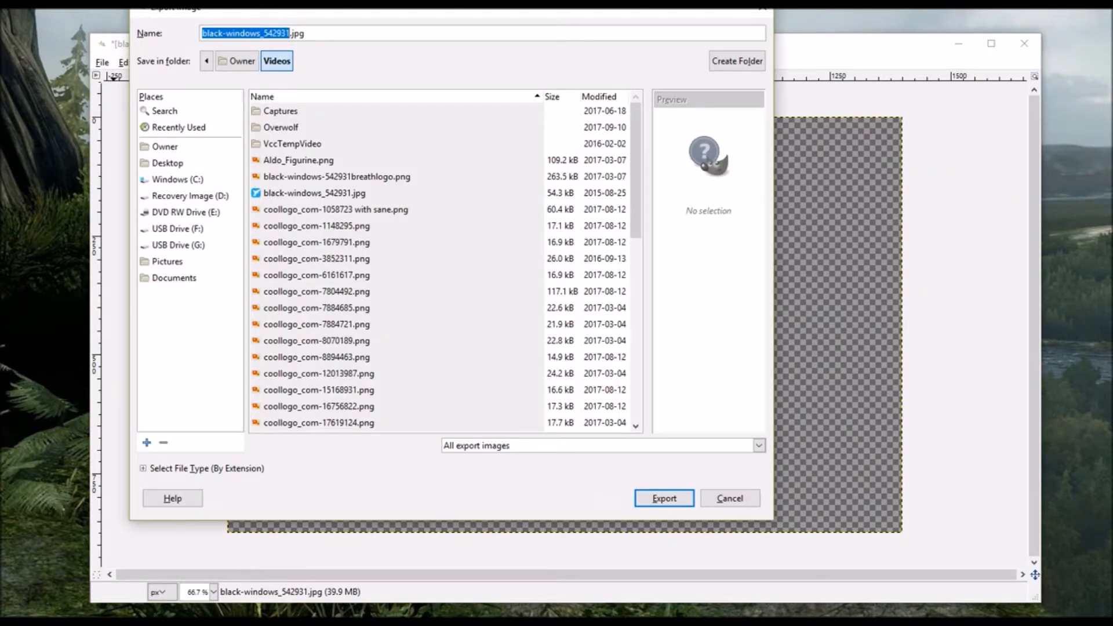
key(Right)
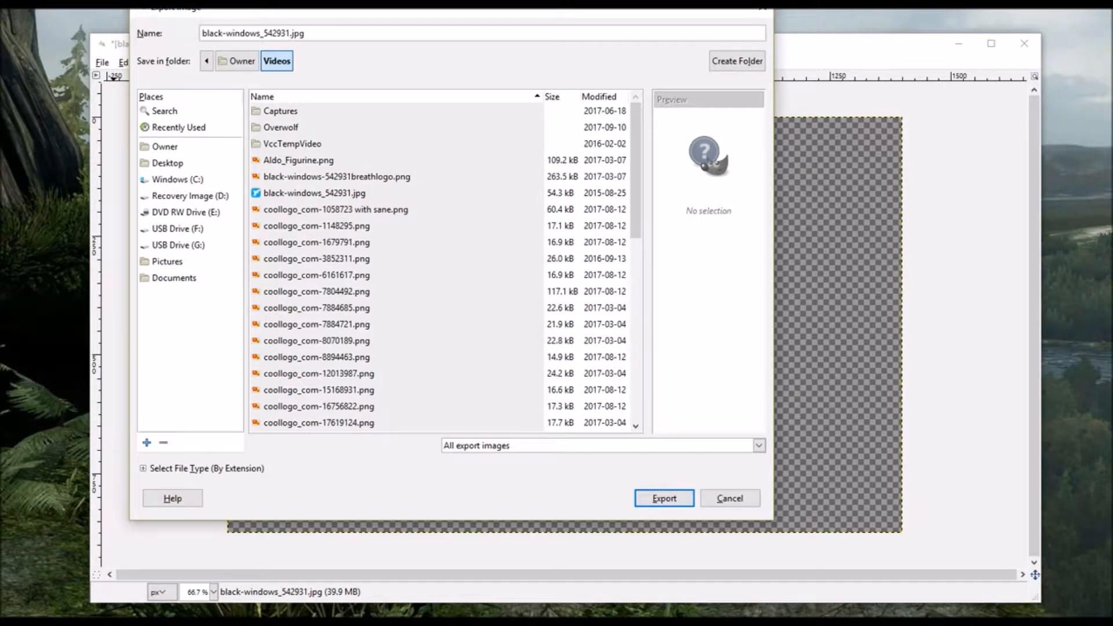
text(T)
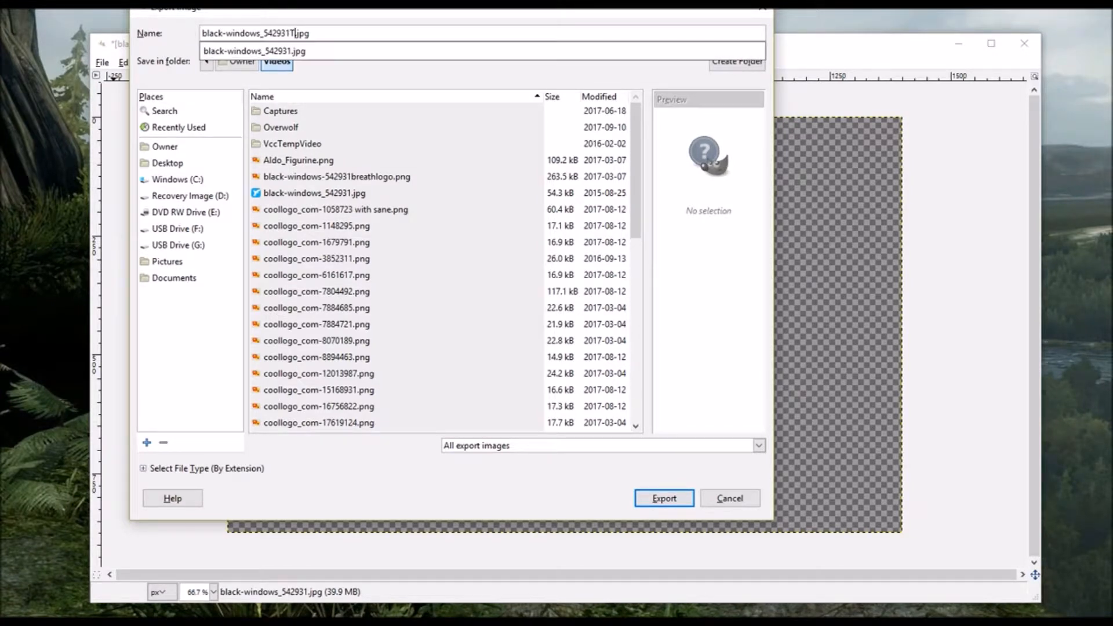
text(FuisonFliter)
key(Return)
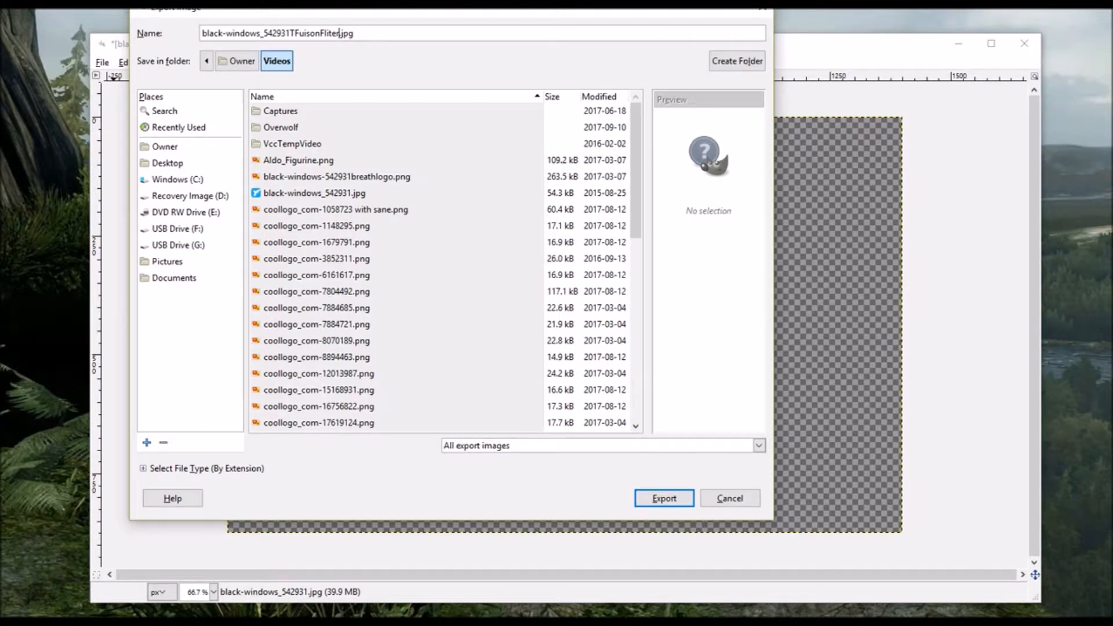
Set the export file type to PNG image and export black-windows_542931TFuisonFliter.png with the preset PNG options
key(alt+t)
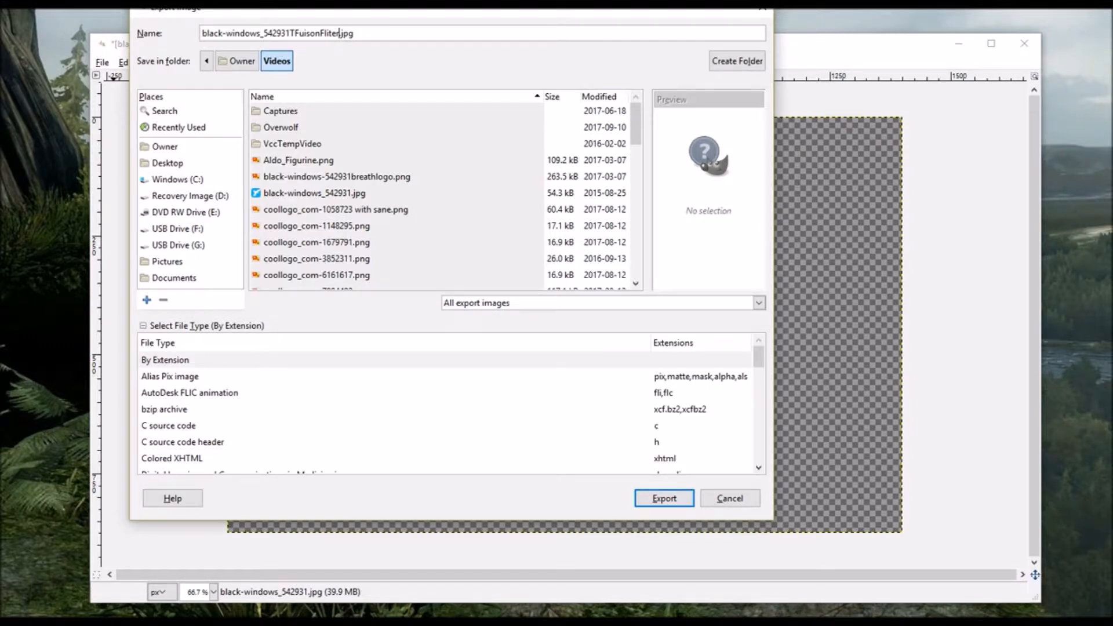
scroll(446, 409, down, 5)
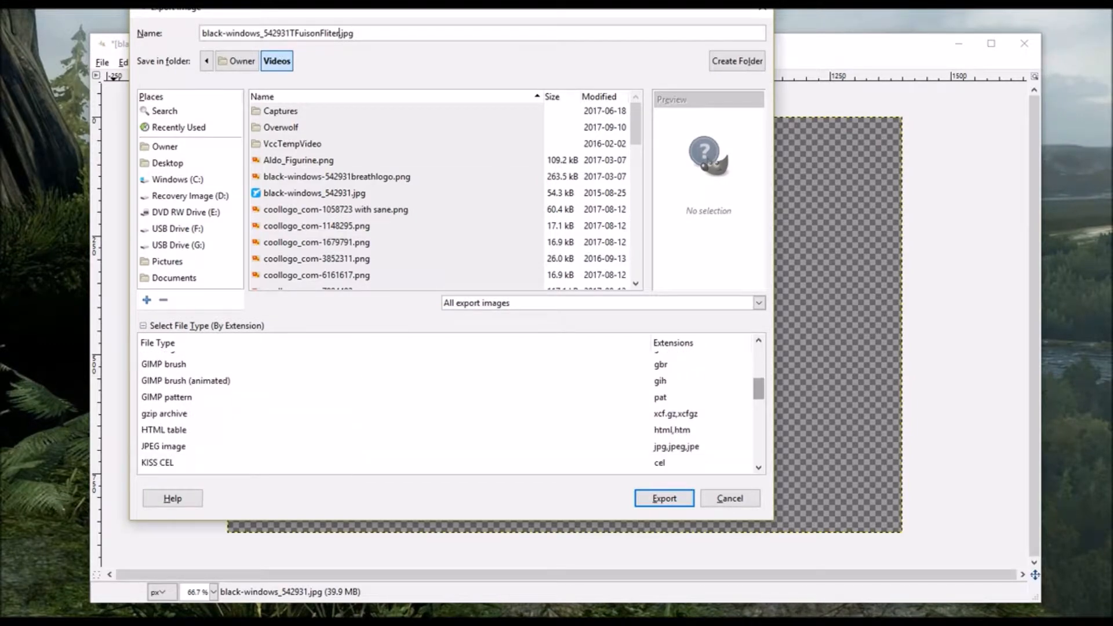
scroll(446, 406, down, 3)
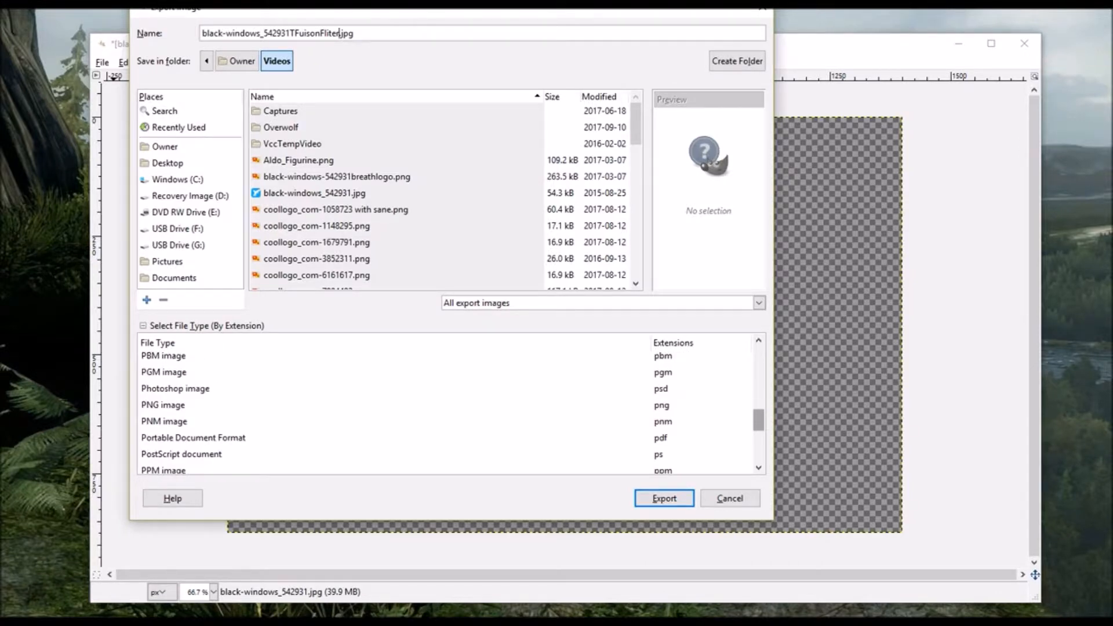
click(164, 421)
click(163, 405)
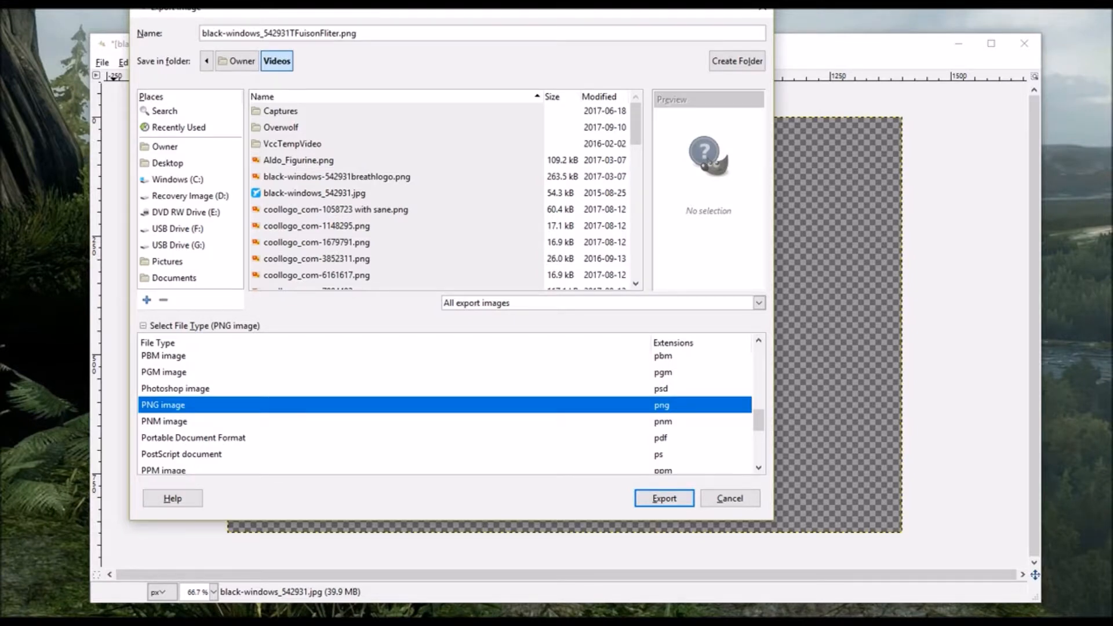
click(665, 499)
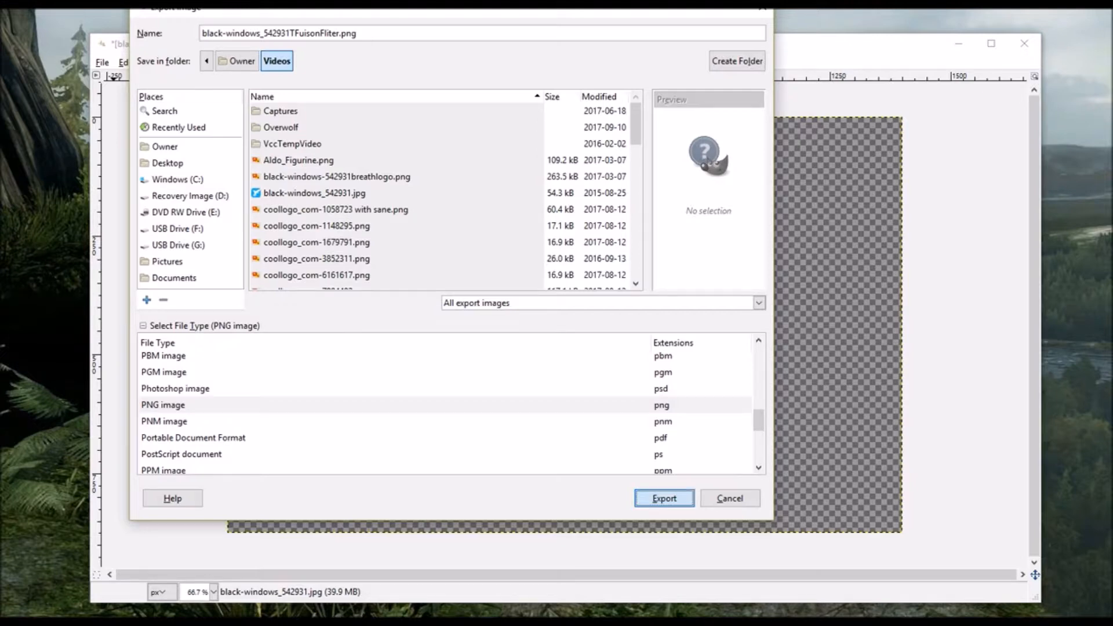
click(665, 499)
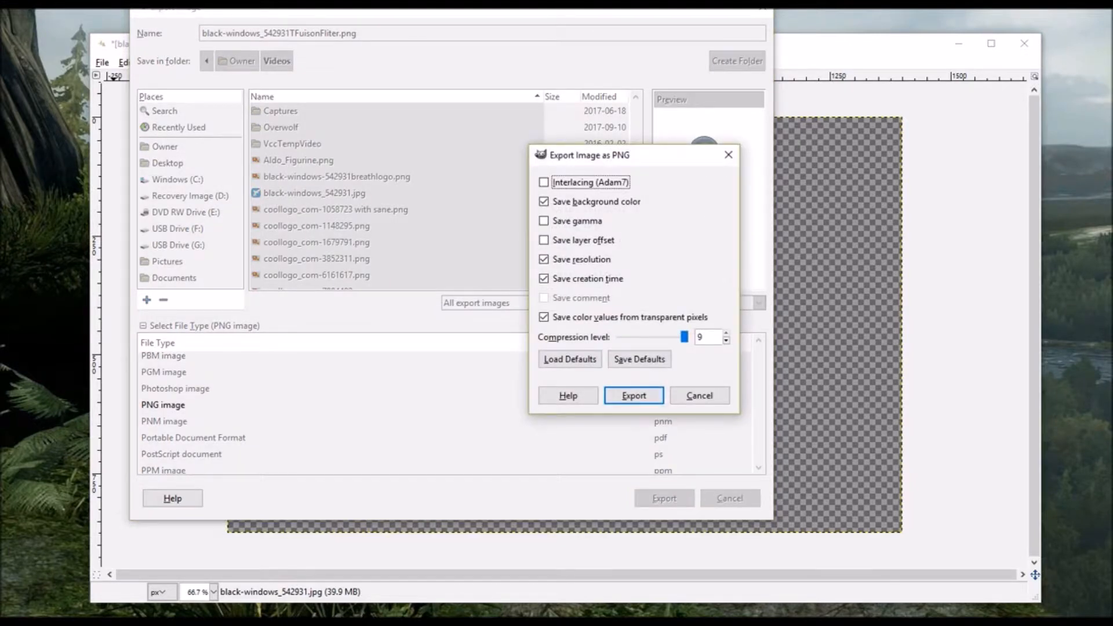
click(633, 392)
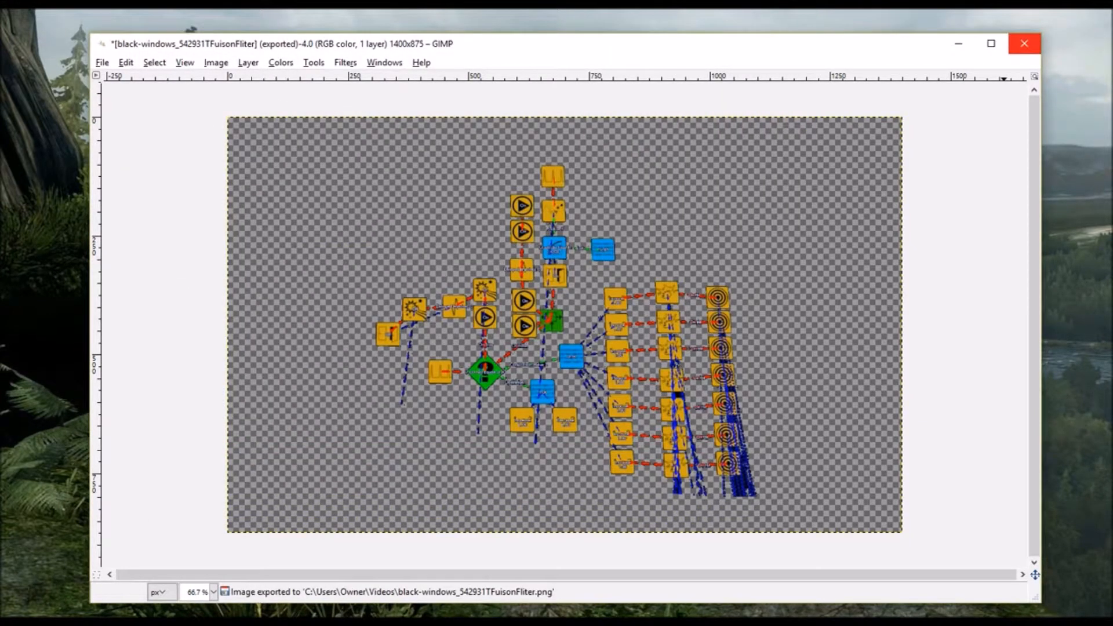
Close the exported image, discarding its unsaved changes, and minimize the empty image editor window
click(1024, 42)
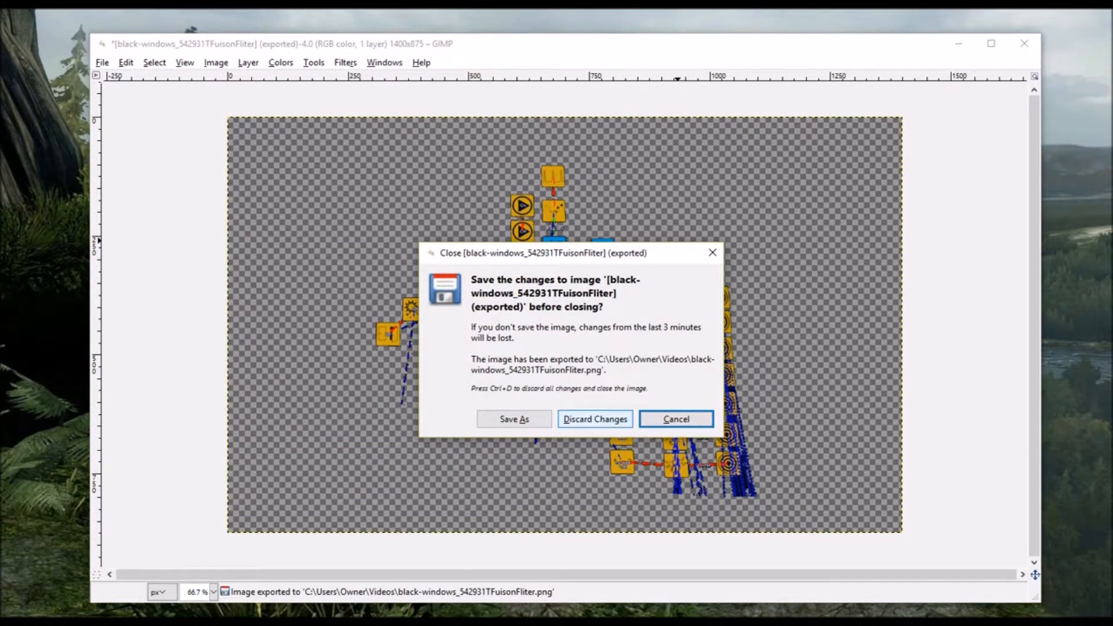
click(596, 419)
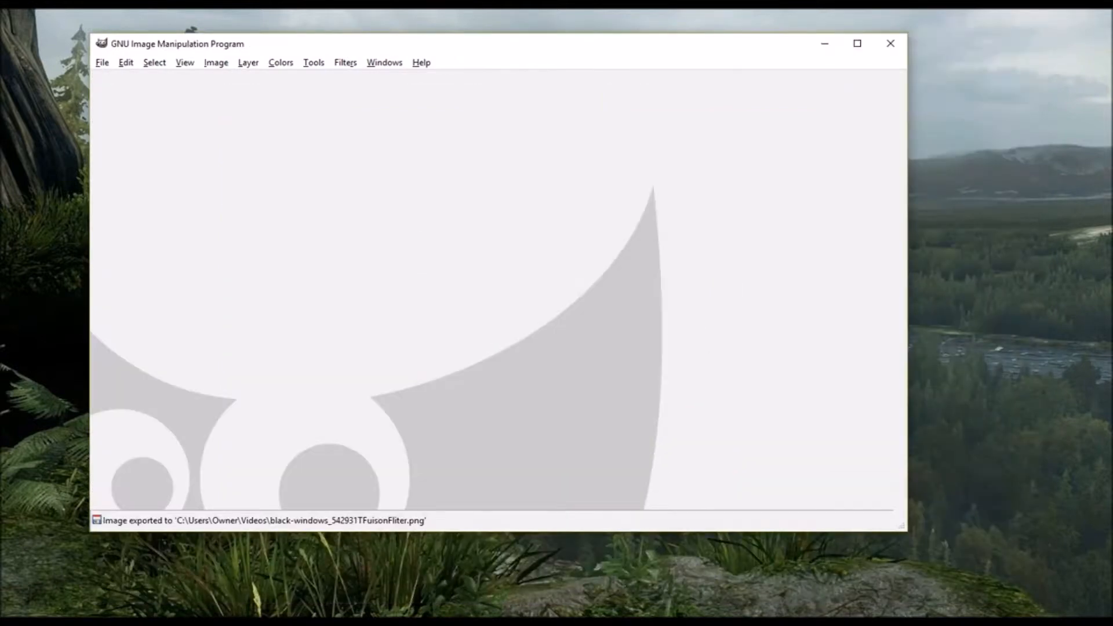
click(824, 43)
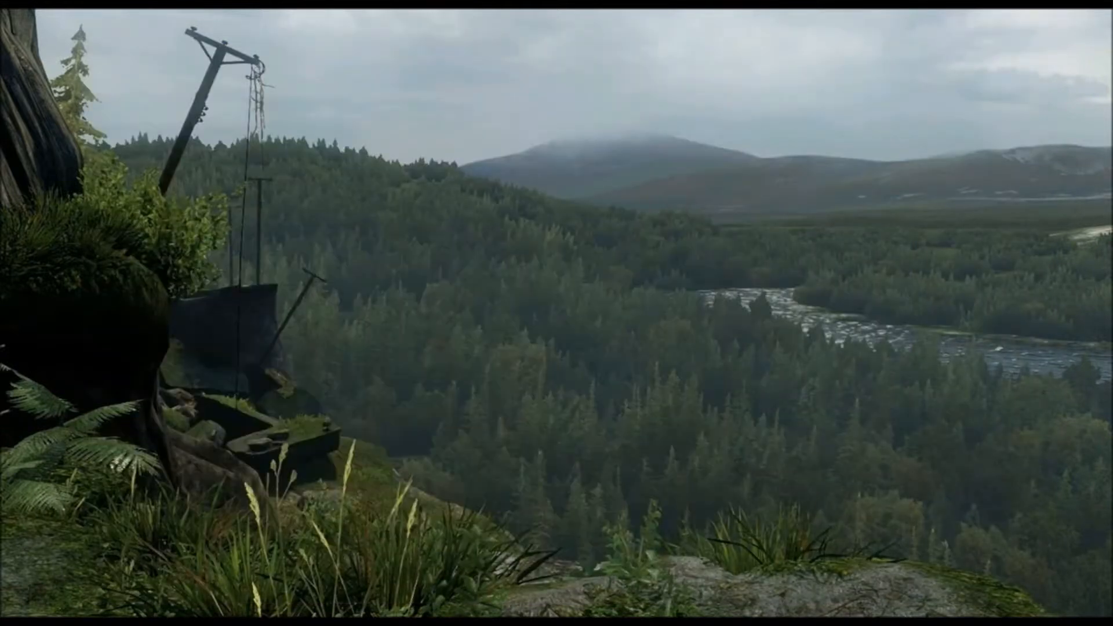
Switch to Paint and paste black-windows_542931TFuisonFliter from the Videos folder onto the Trials Fusion background
key(alt+Tab)
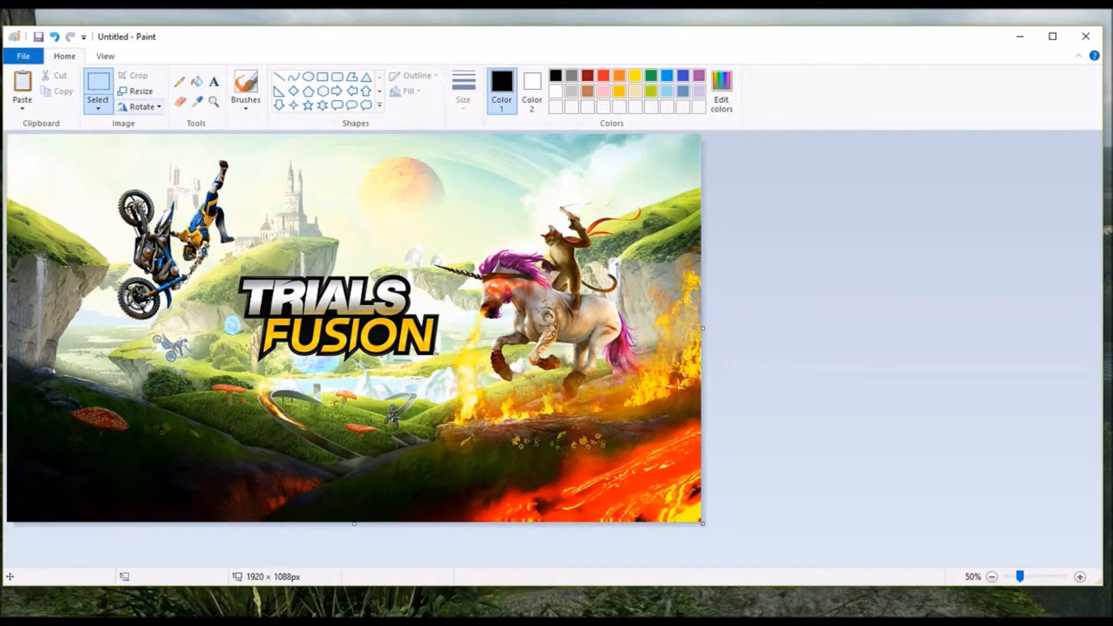
click(22, 104)
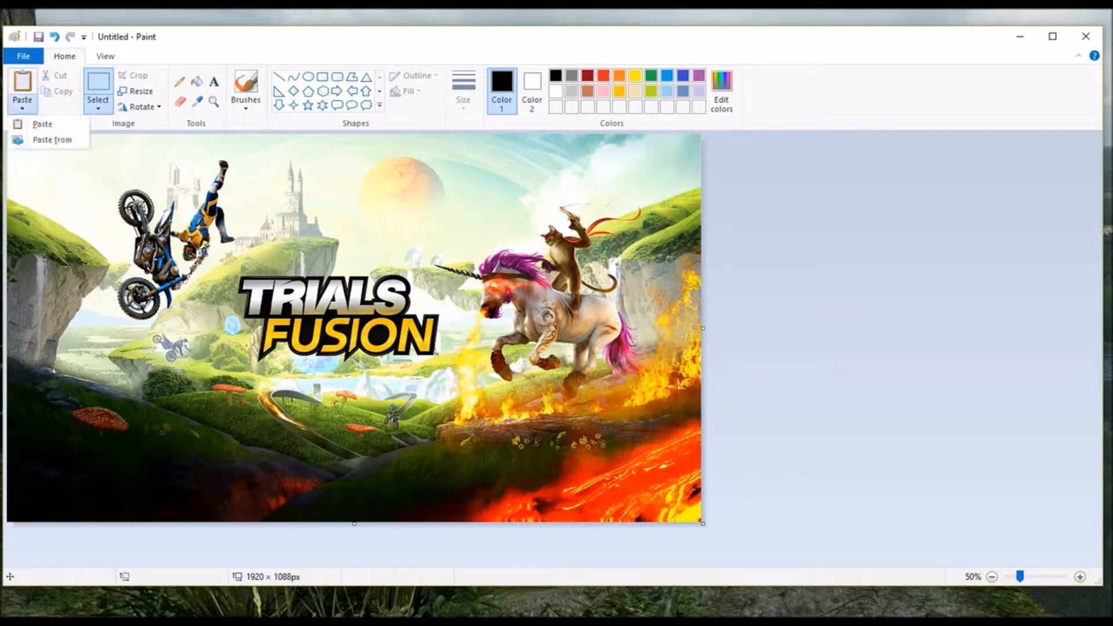
click(53, 140)
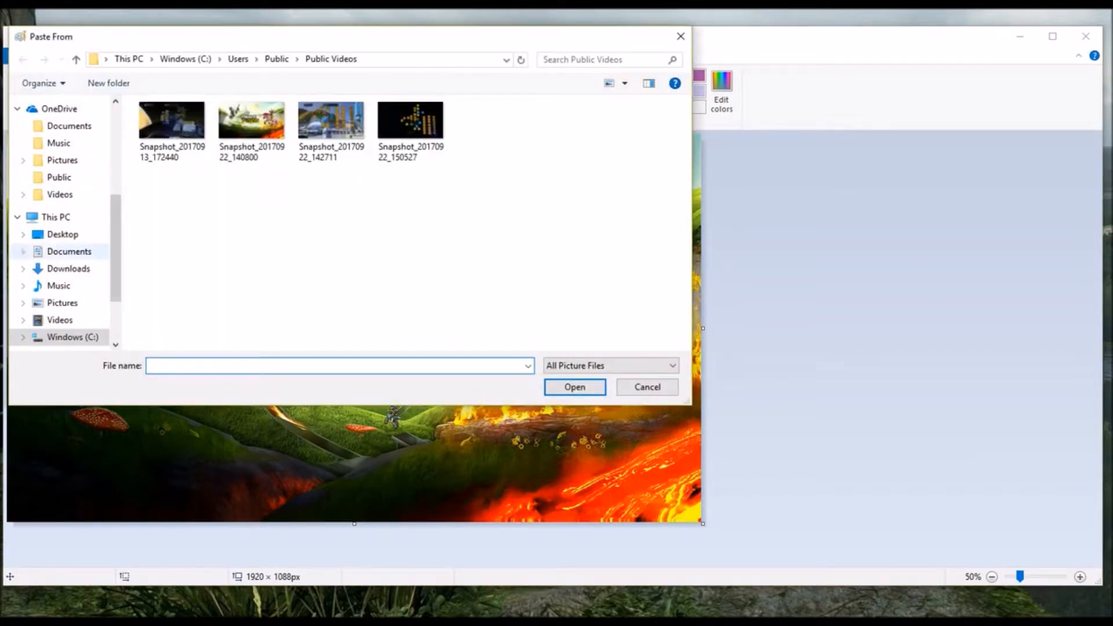
scroll(60, 234, up, 4)
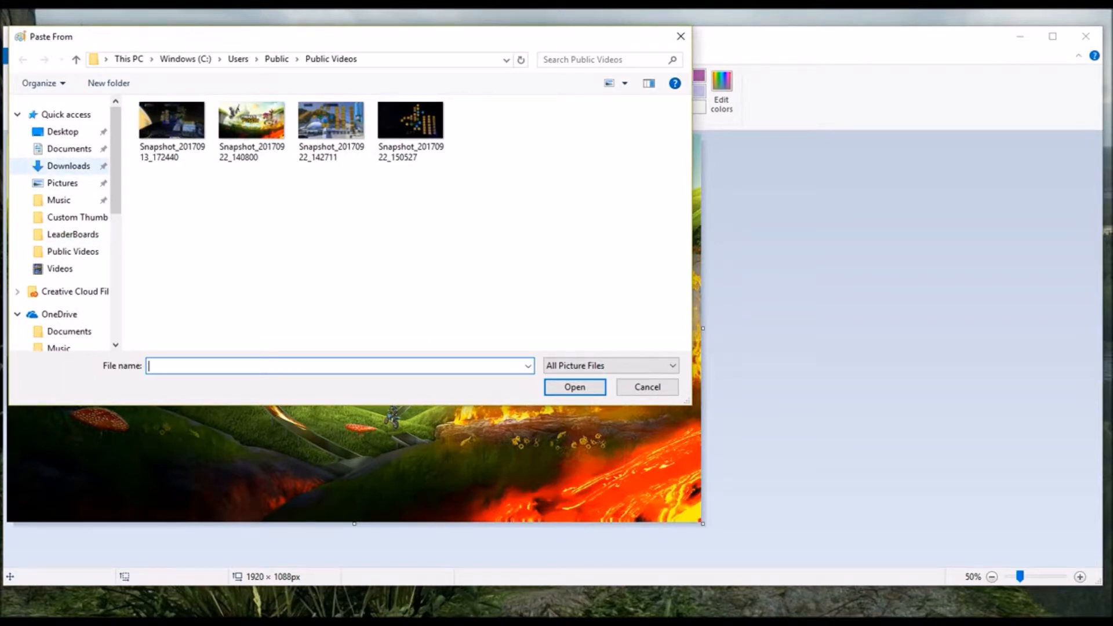
click(60, 269)
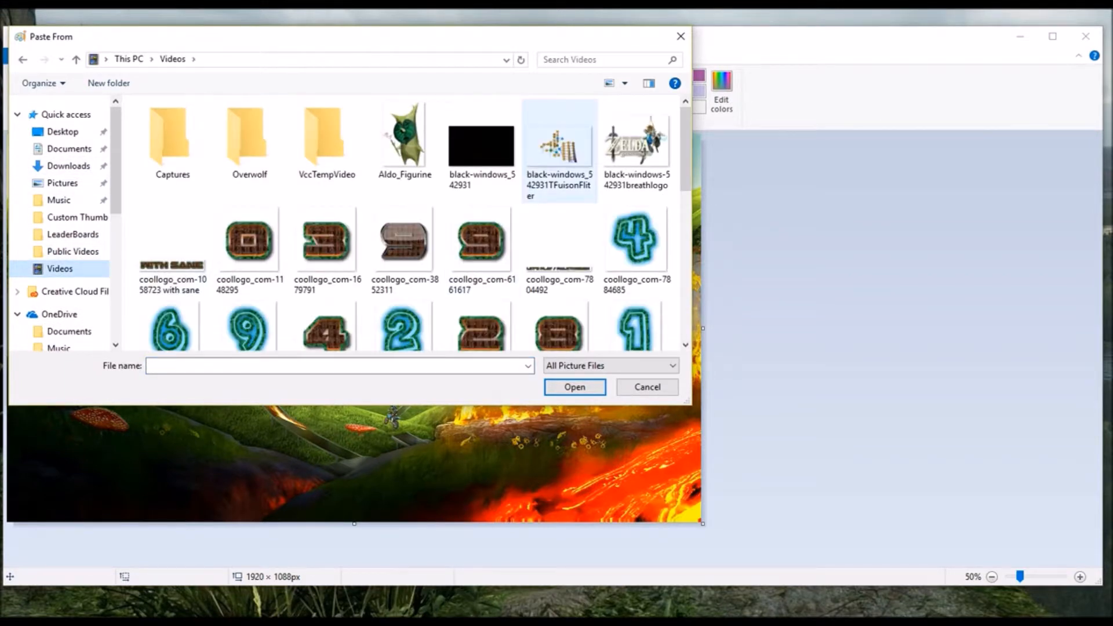
click(559, 150)
click(574, 387)
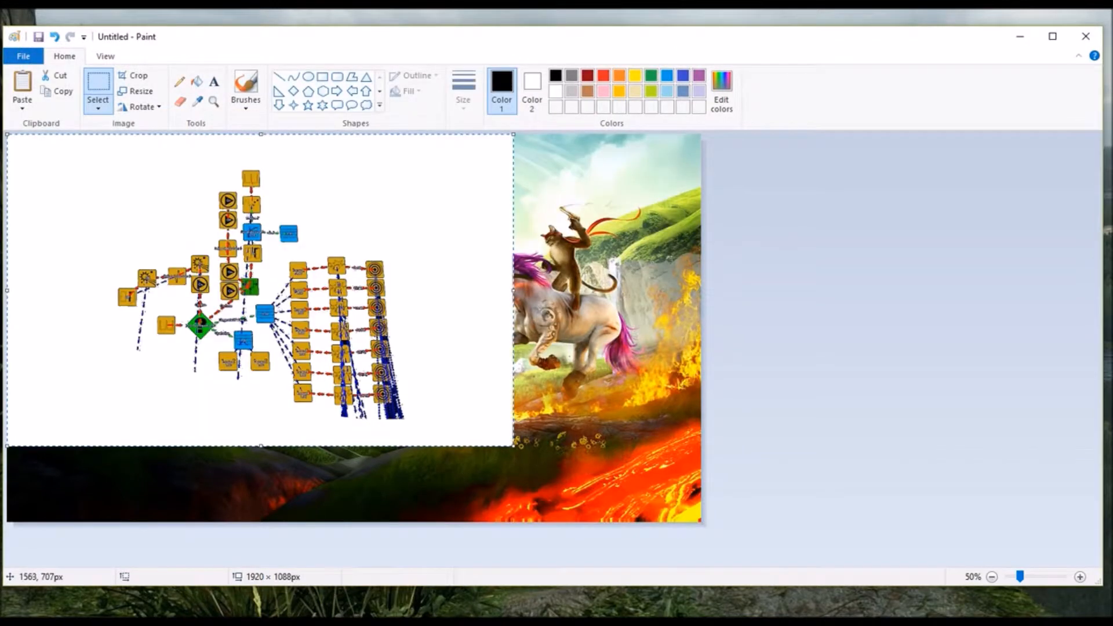
Make the pasted node diagram's selection transparent and place it over the background's lower-left area, below the motorbike rider
click(98, 108)
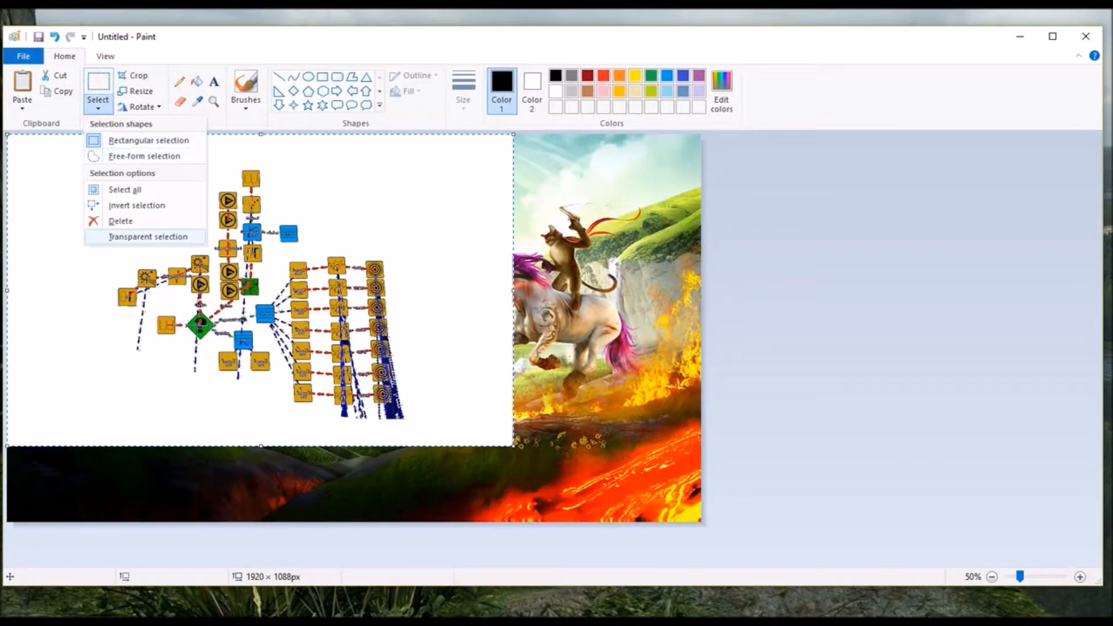
click(134, 237)
drag(264, 239, 178, 298)
drag(221, 335, 231, 358)
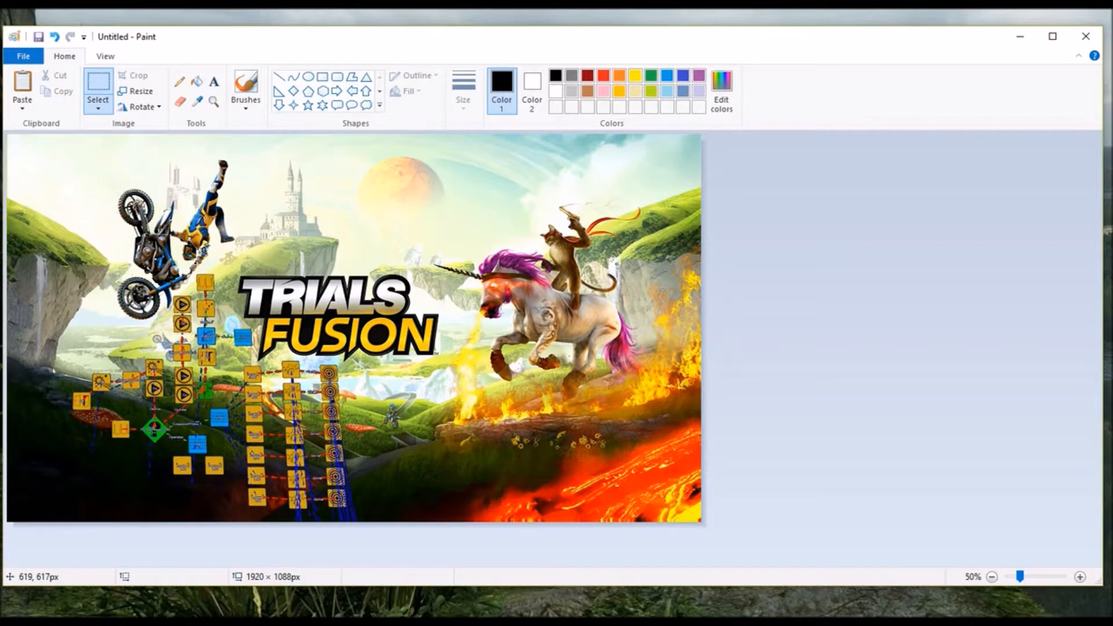
drag(230, 357, 232, 359)
click(403, 156)
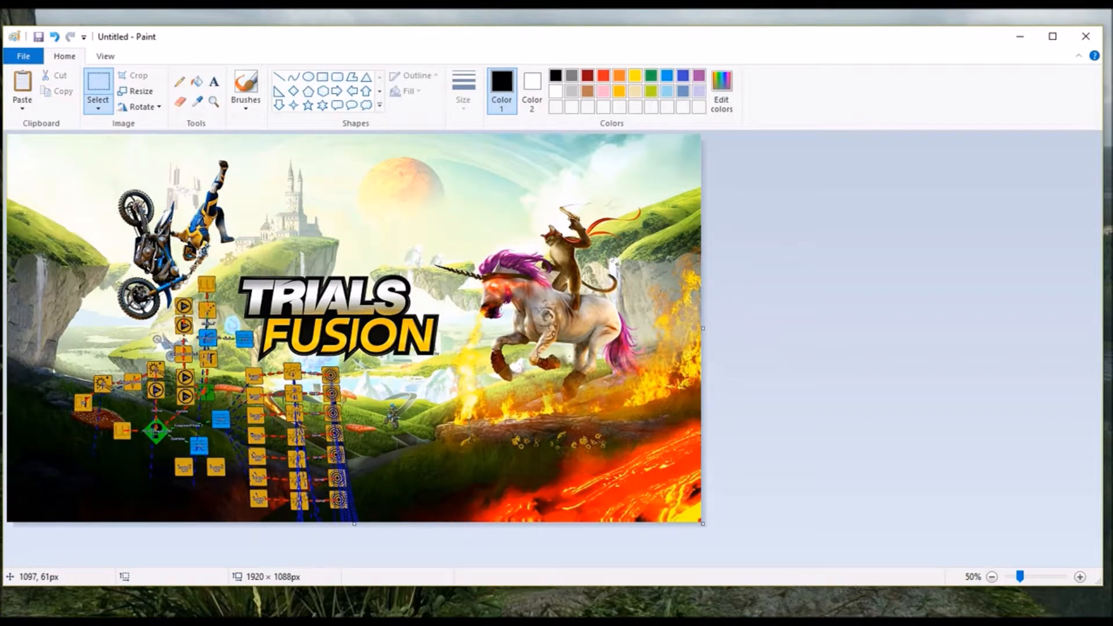
Paste the EDITOR TUTORIAL logo, coollogo_com-250432137, from the Downloads folder into the image
click(22, 105)
click(53, 140)
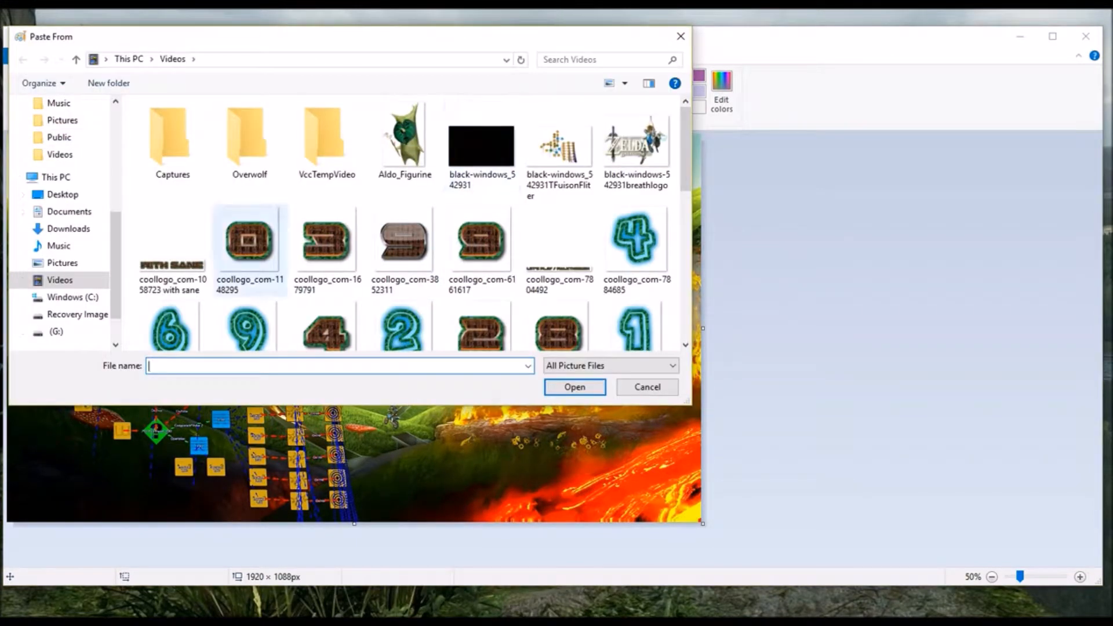
scroll(58, 226, up, 5)
click(69, 166)
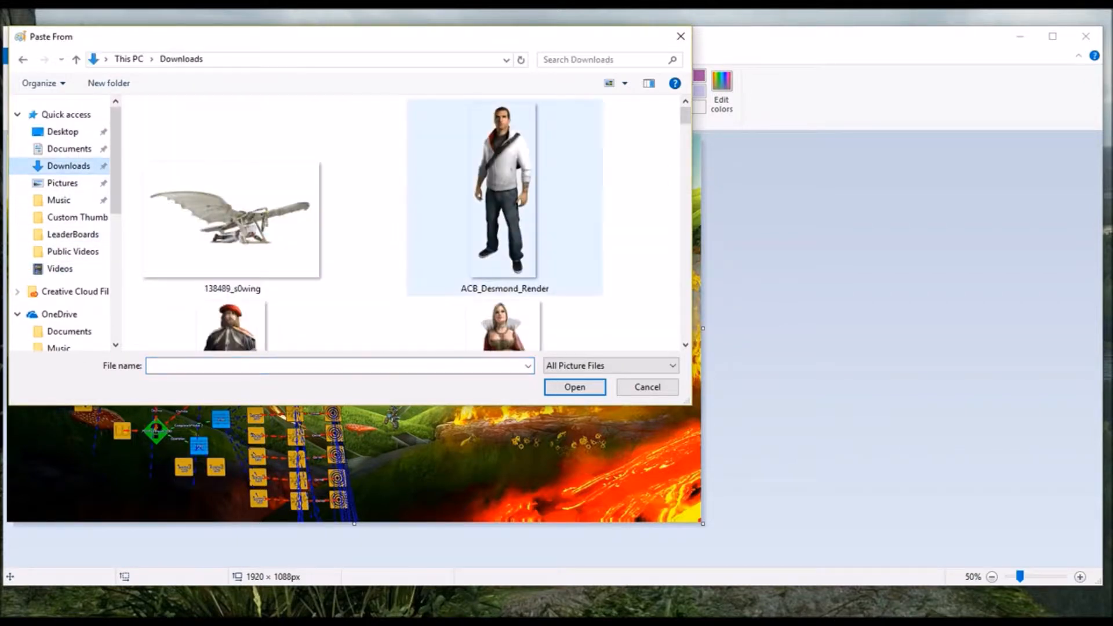
scroll(505, 197, down, 10)
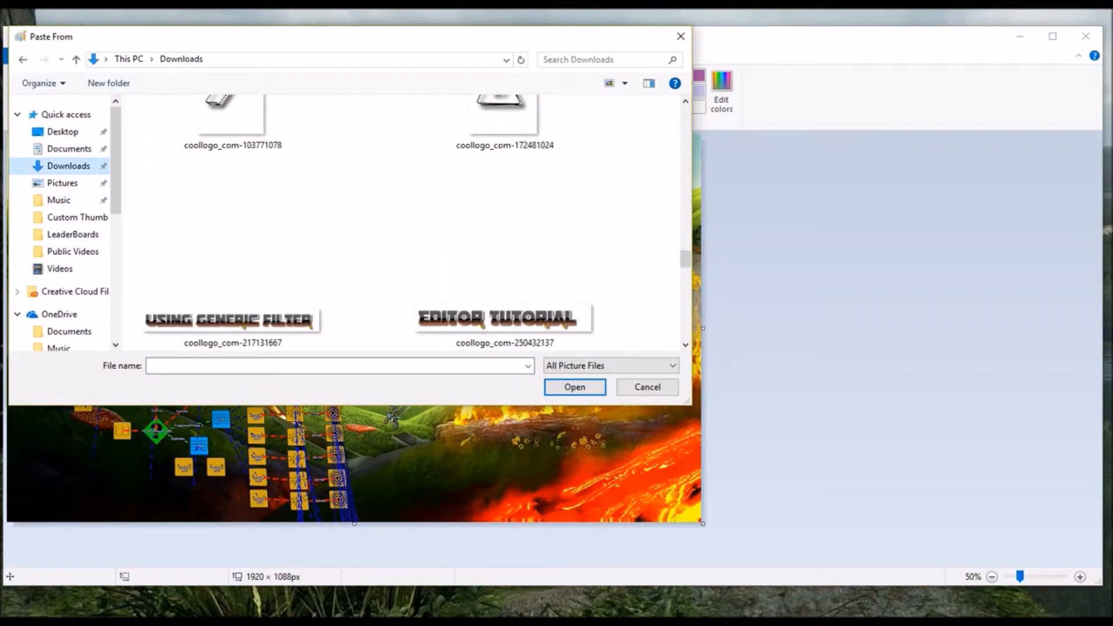
scroll(504, 197, down, 2)
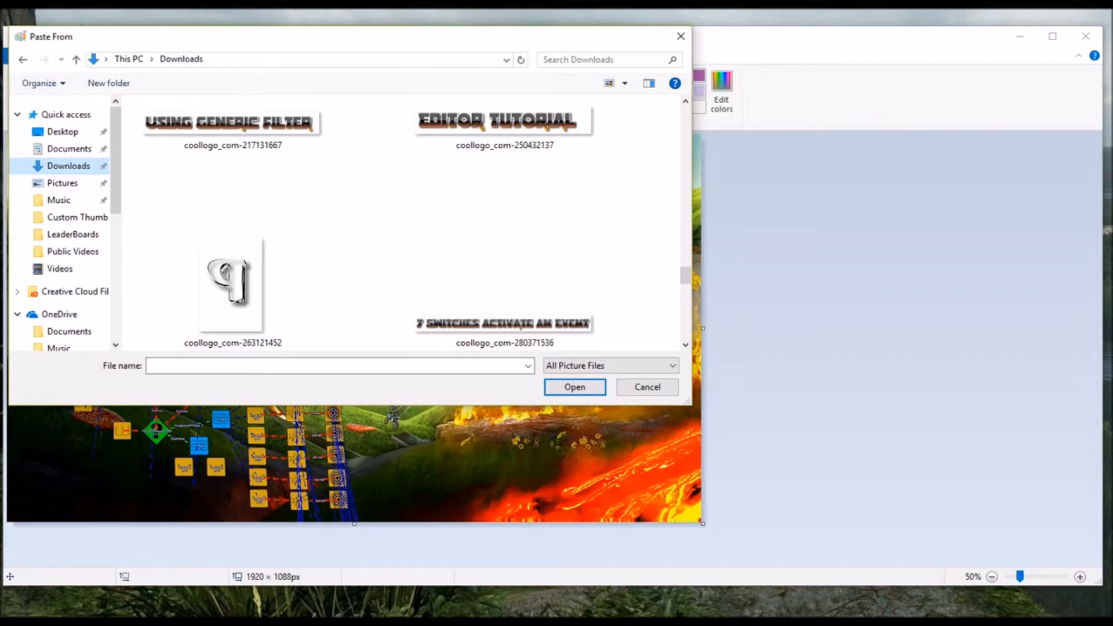
scroll(404, 224, up, 2)
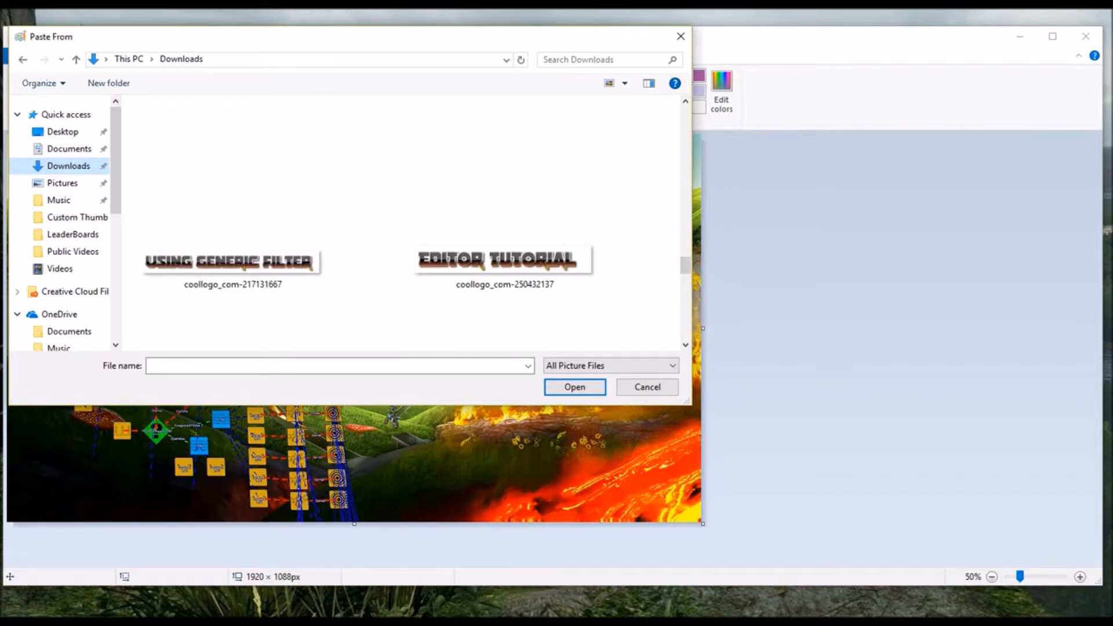
click(505, 259)
click(575, 387)
Enlarge the EDITOR TUTORIAL logo and place it in the background's upper-right corner
drag(131, 154, 399, 157)
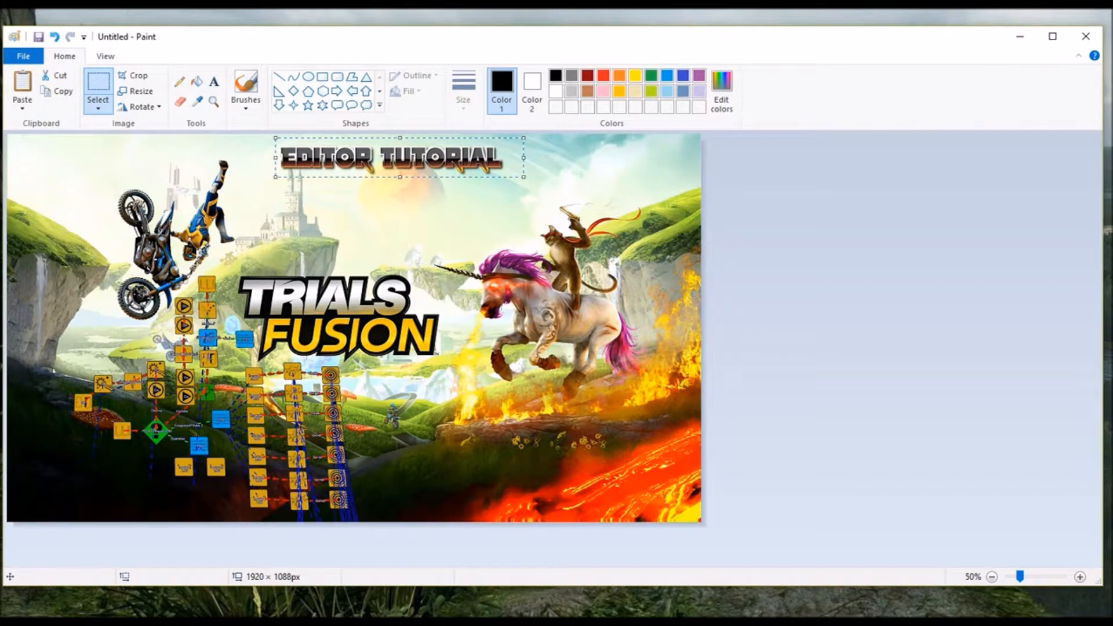
drag(524, 177, 599, 204)
drag(421, 172, 533, 163)
drag(665, 170, 664, 171)
click(664, 260)
Paste the USING GENERIC FILTER logo, coollogo_com-217131667, from the Downloads folder into the image
click(22, 108)
click(35, 137)
scroll(402, 223, down, 15)
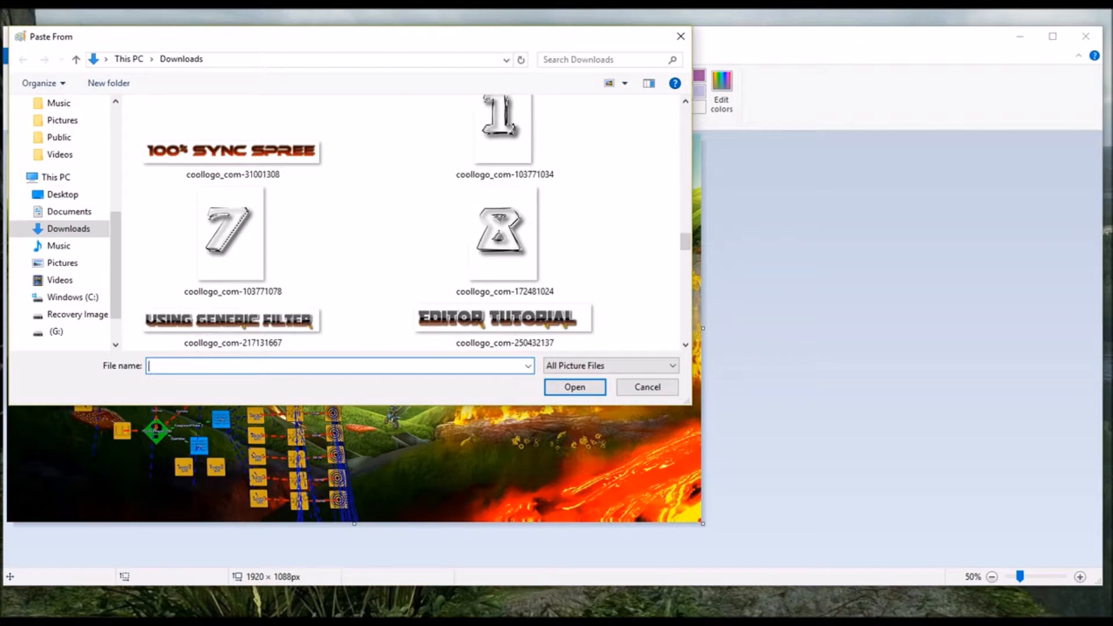
click(233, 325)
click(571, 386)
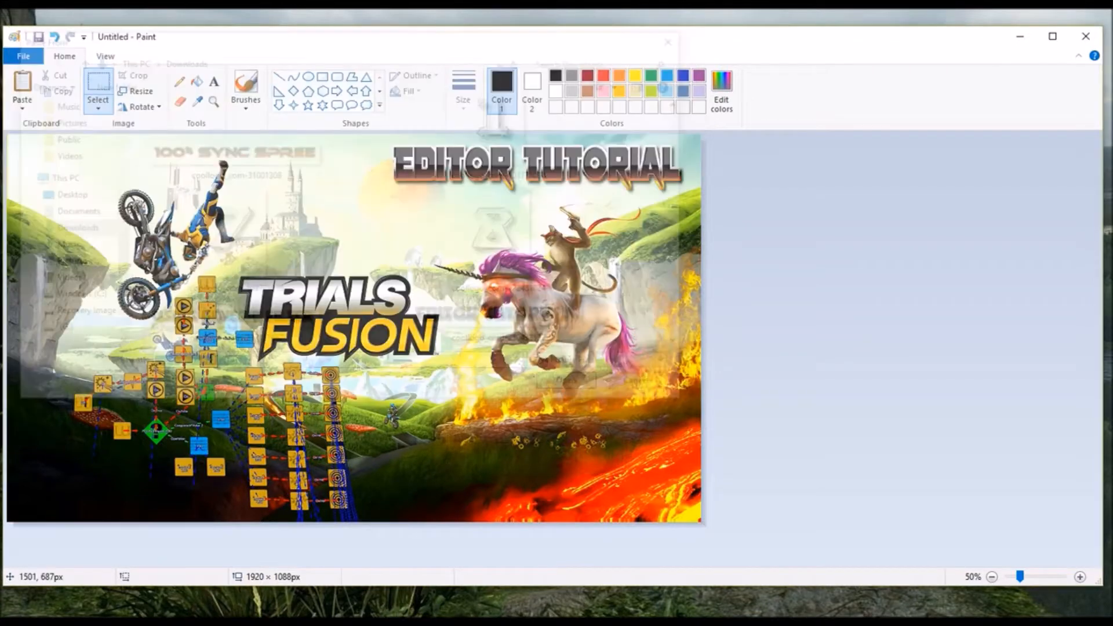
Enlarge and widen the USING GENERIC FILTER logo and place it just below the unicorn, near the image's right edge
drag(201, 153, 517, 395)
drag(665, 421, 688, 456)
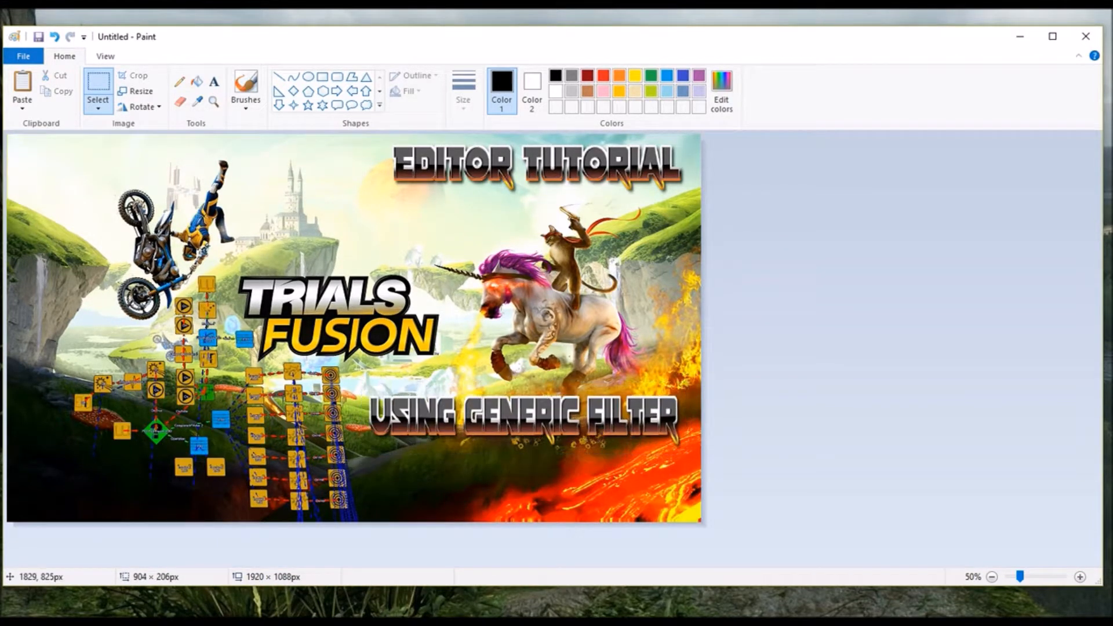
drag(697, 411, 725, 411)
drag(687, 422, 666, 415)
click(400, 249)
Paste the 7 SWITCHES ACTIVATE AN EVENT logo, coollogo_com-280371536, from the Downloads folder into the image
click(22, 109)
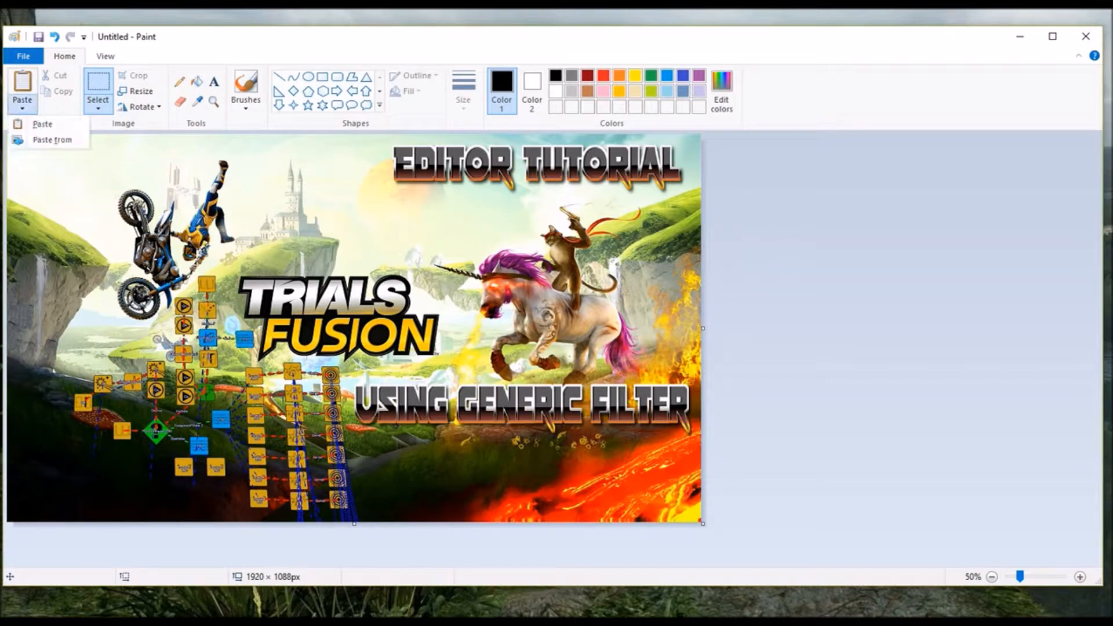
click(46, 139)
scroll(504, 241, down, 8)
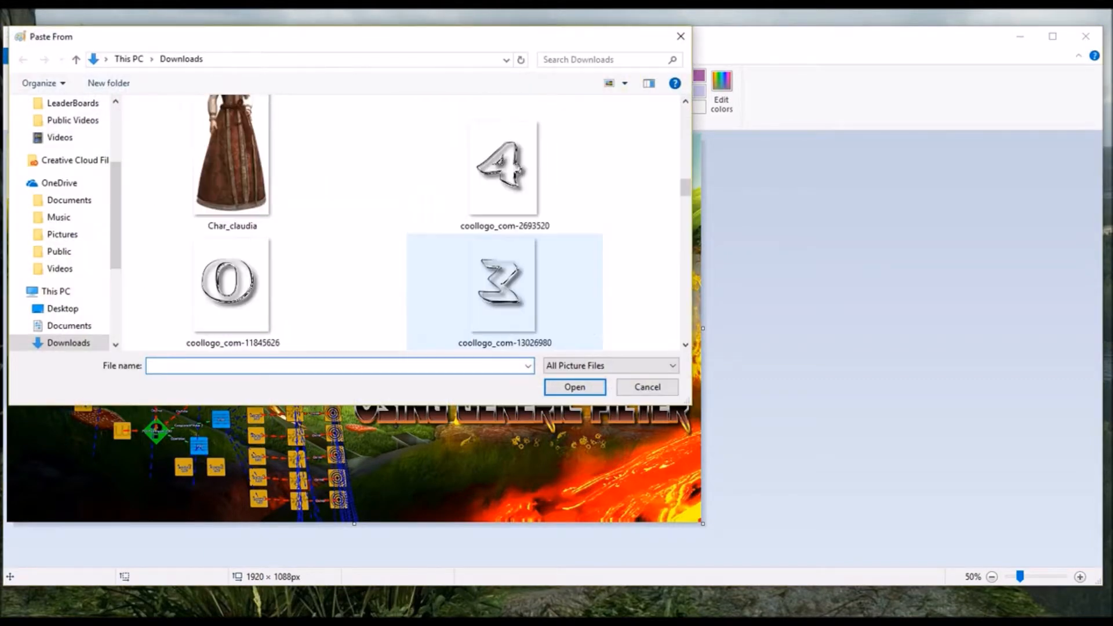
scroll(233, 323, down, 1)
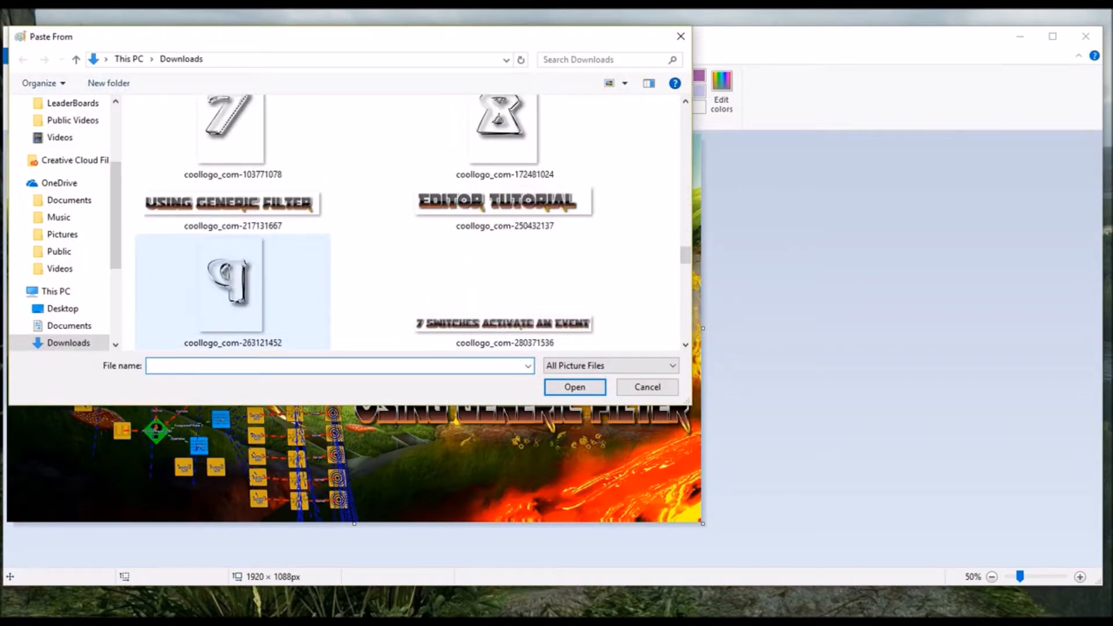
click(505, 313)
key(Return)
Enlarge the 7 SWITCHES ACTIVATE AN EVENT logo to about 1350 × 214 px and place it below the USING GENERIC FILTER logo
drag(222, 148, 259, 205)
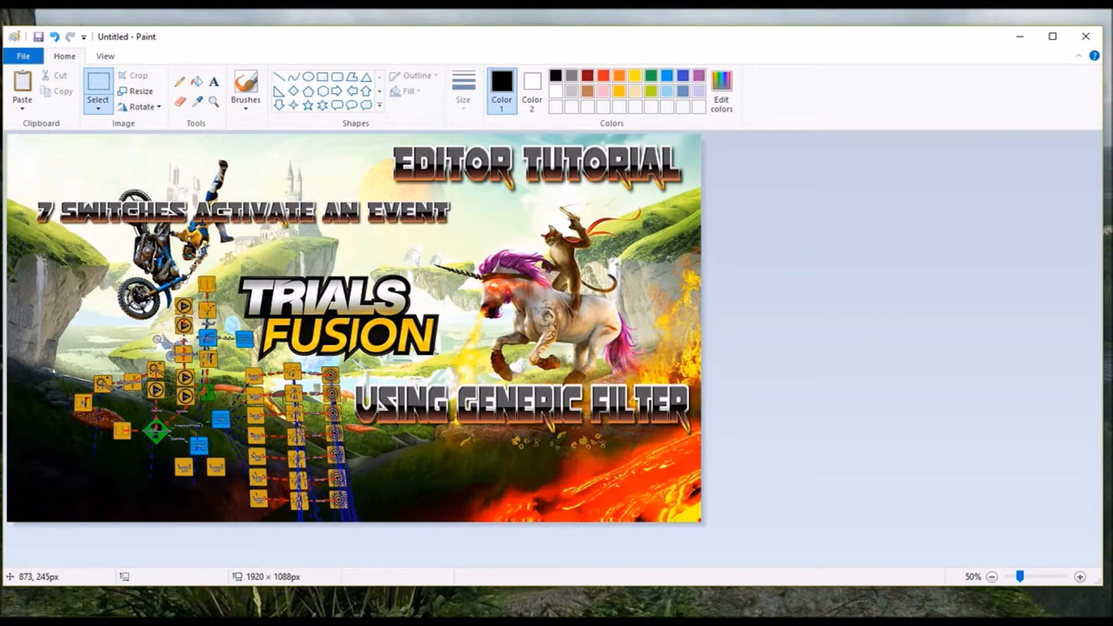
drag(454, 233, 494, 269)
drag(373, 222, 362, 218)
drag(484, 226, 655, 481)
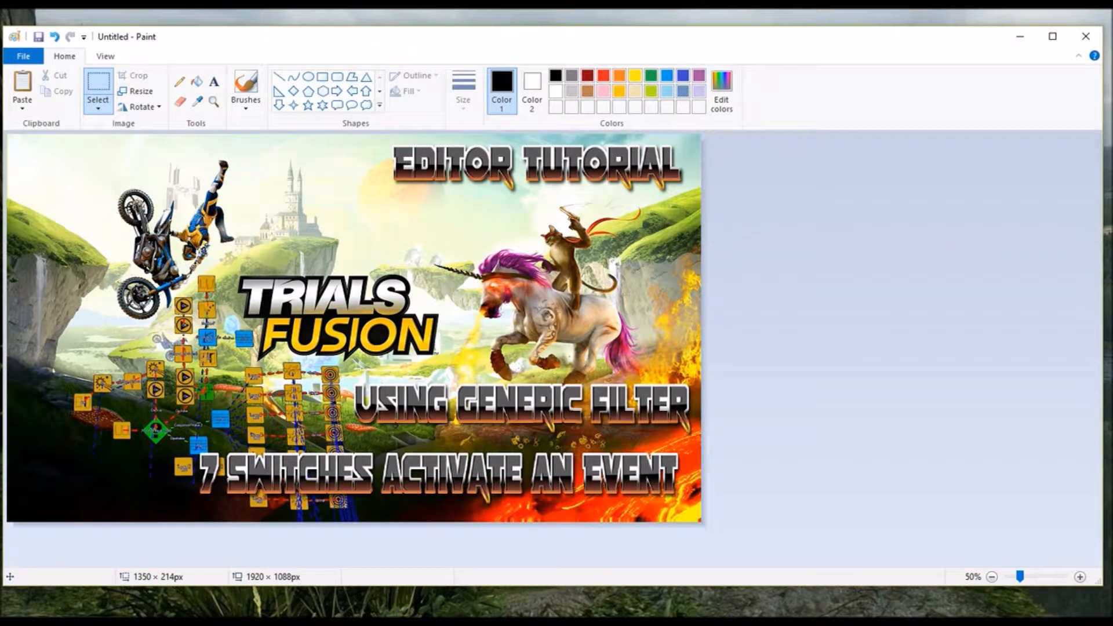
click(469, 236)
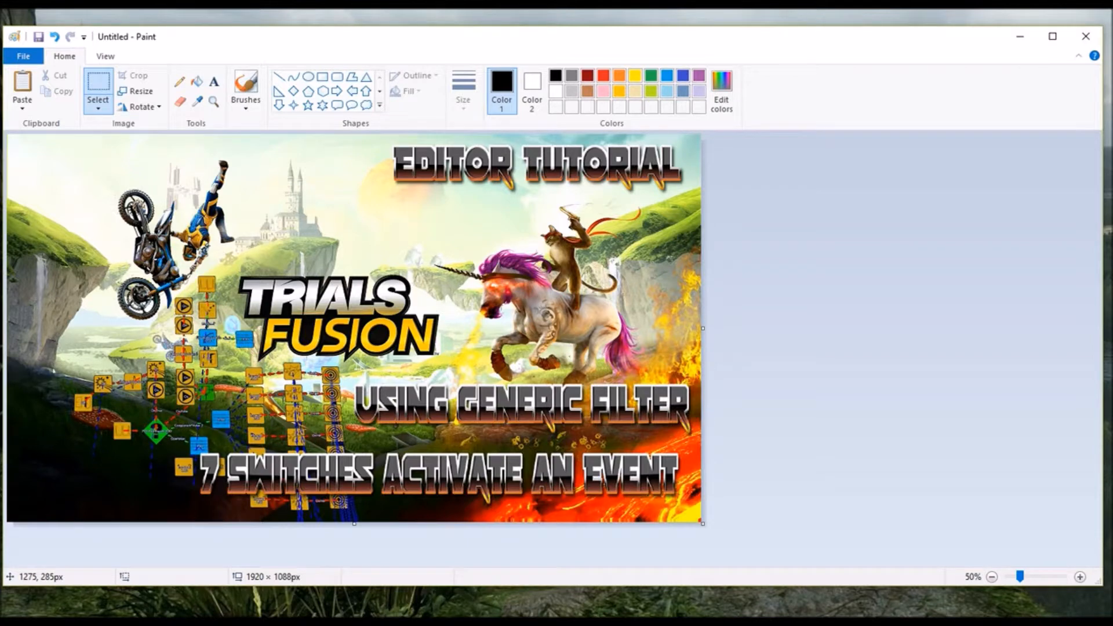
Save the composition as the PNG file JBVGHJGFHGUI in Downloads, and close Paint and minimize the empty GIMP window
click(39, 36)
text(JBVGHJGFHGUI)
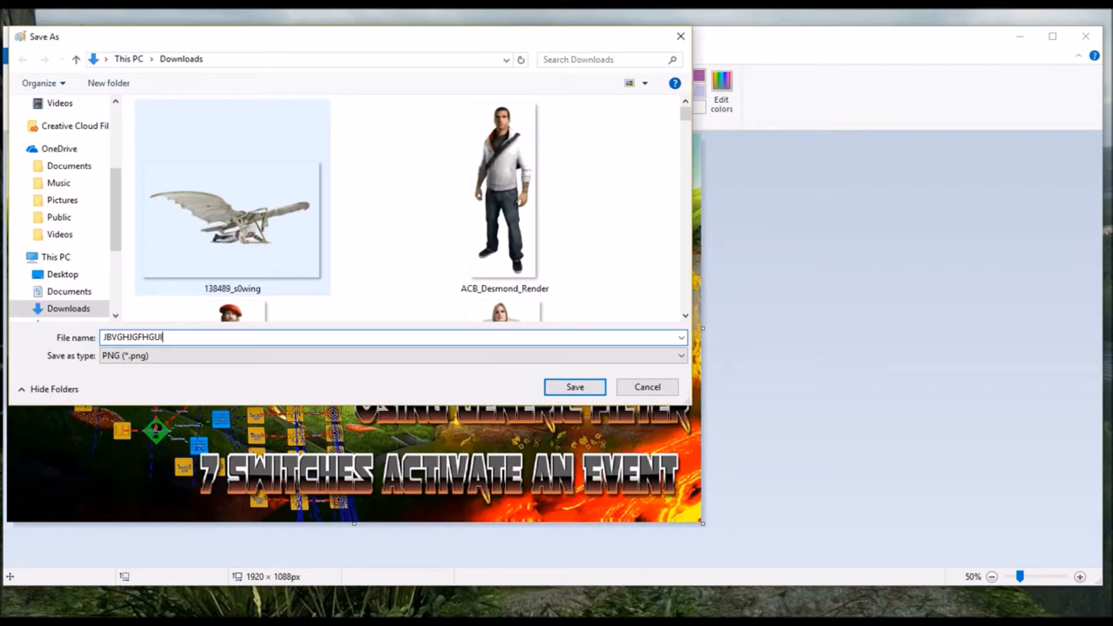
click(575, 387)
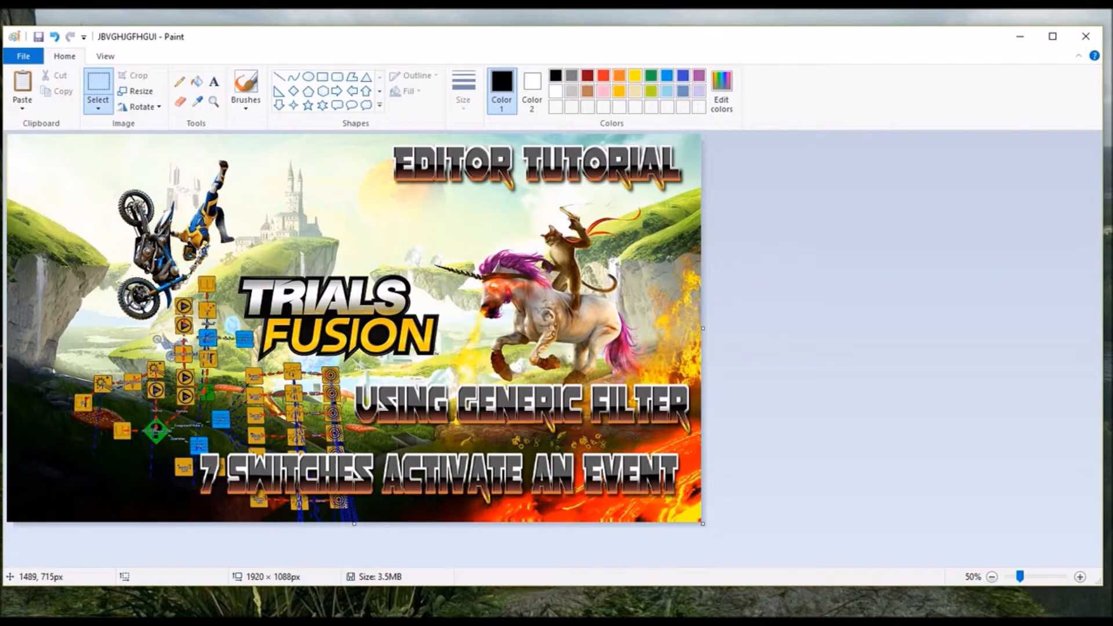
click(1086, 36)
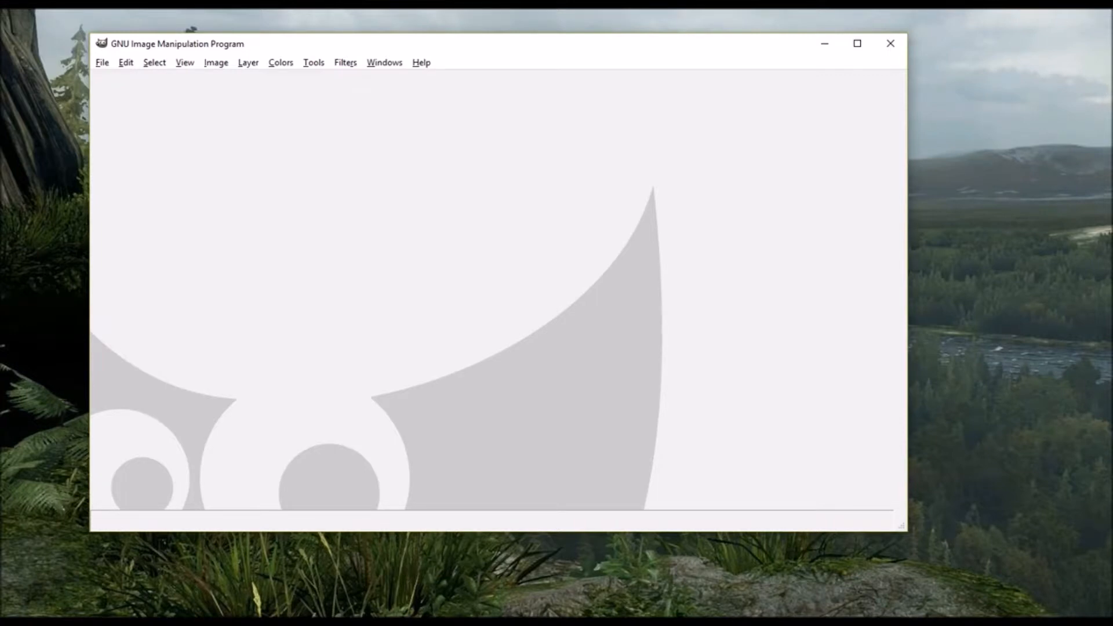
click(825, 43)
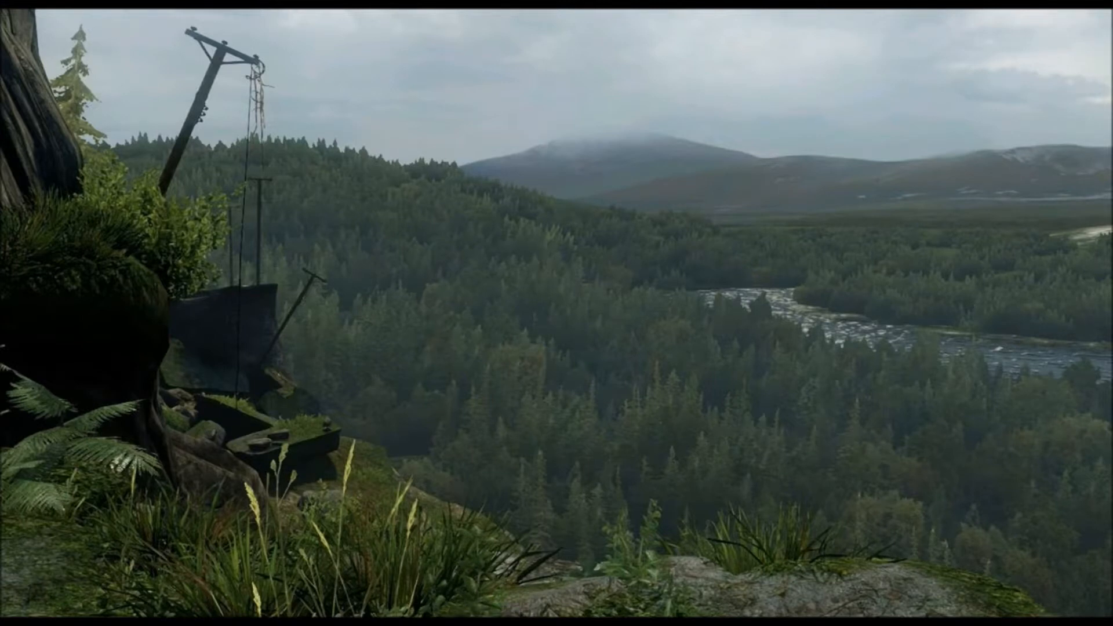
Switch to GIMP and browse to the Downloads folder in the user folder to open an image
mouse_move(378, 624)
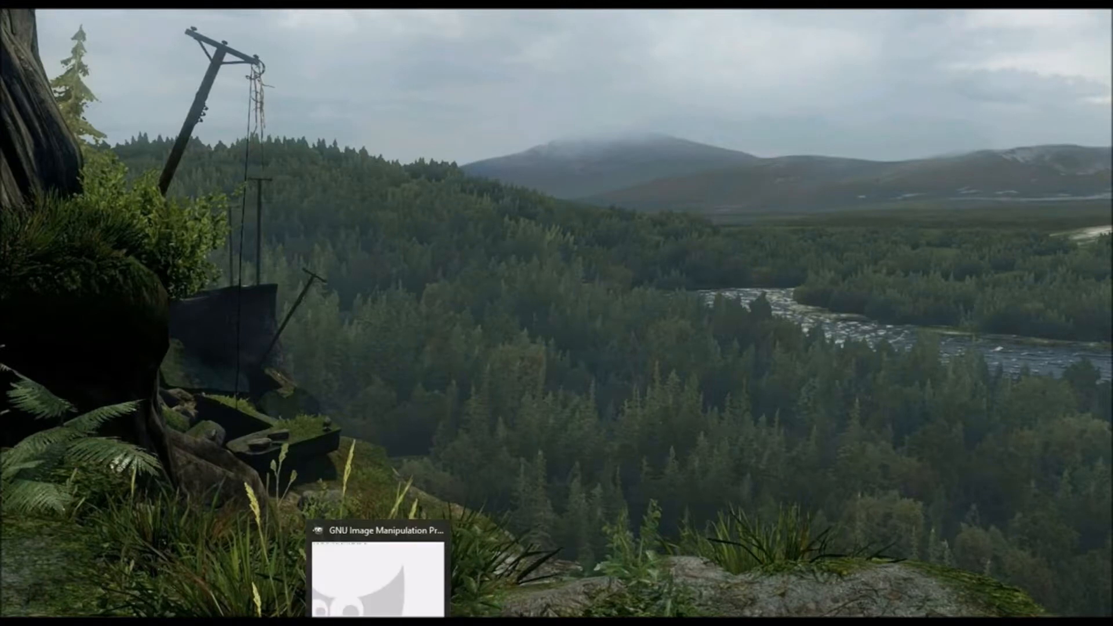
click(378, 623)
click(102, 62)
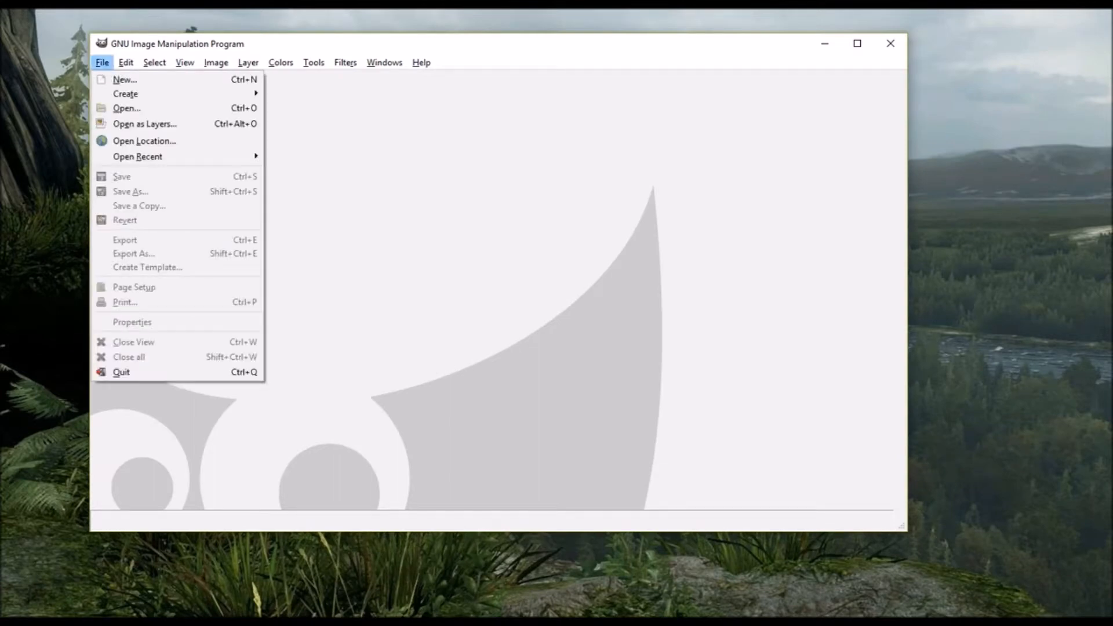
click(126, 108)
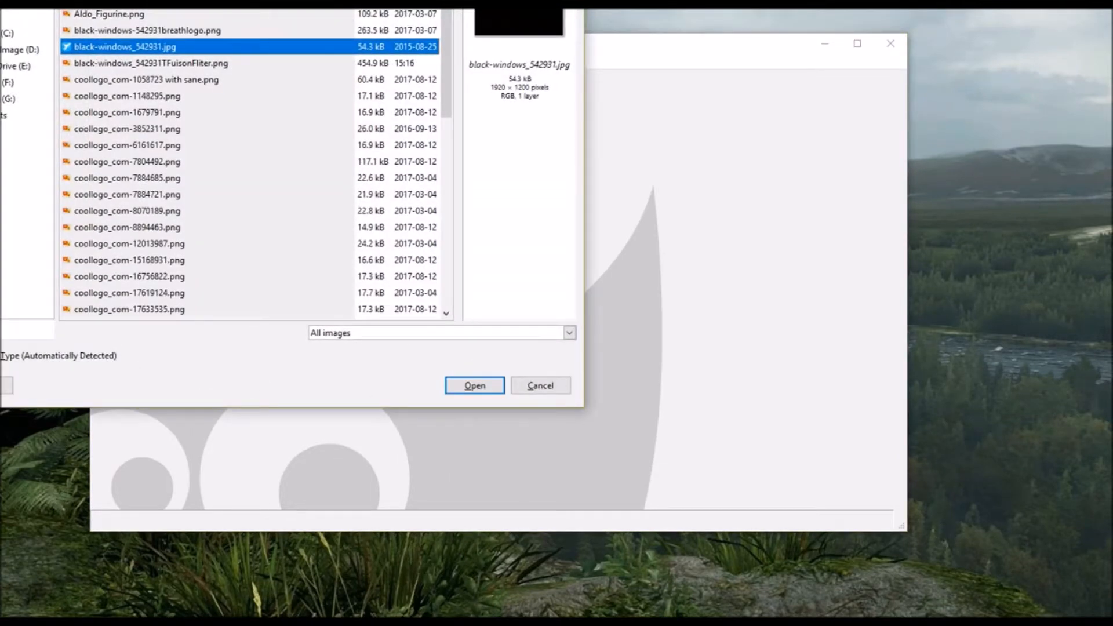
click(4, 1)
click(4, 116)
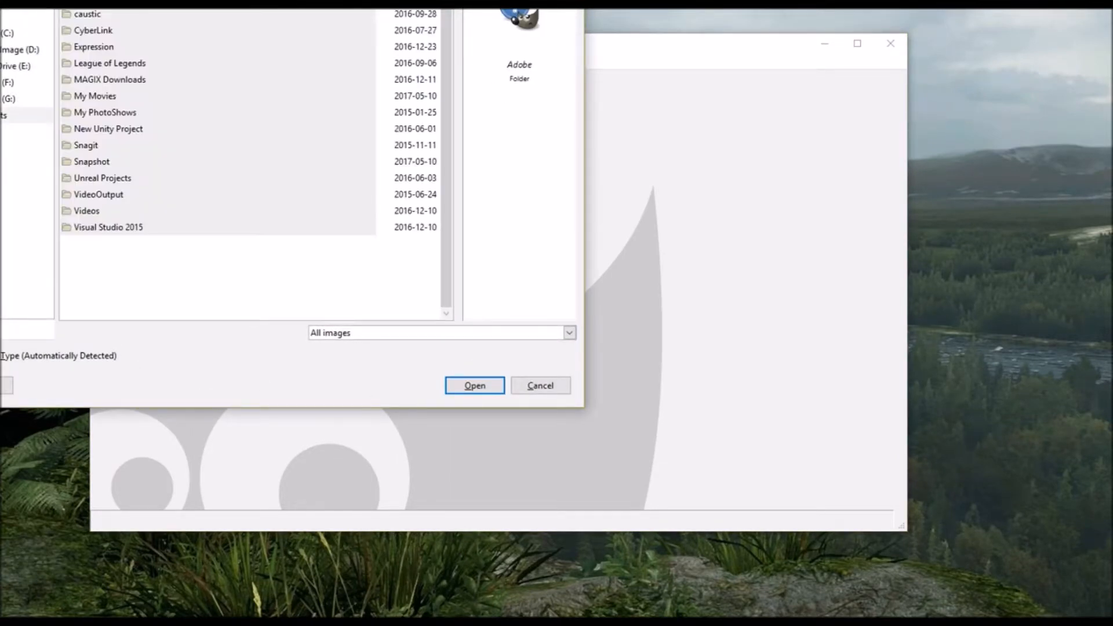
click(4, 1)
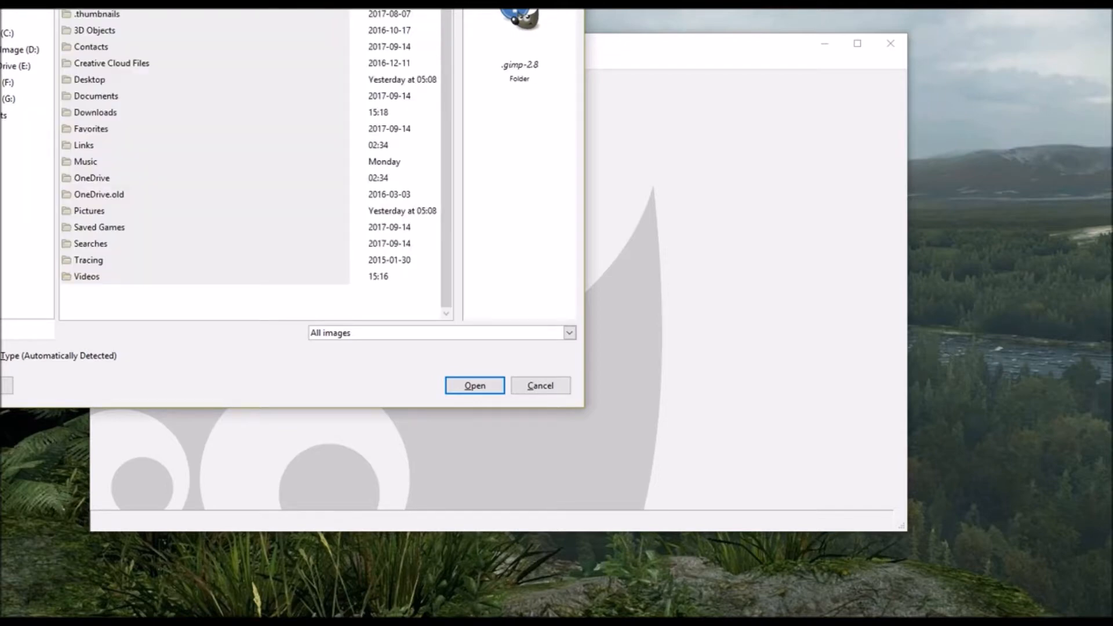
double_click(95, 113)
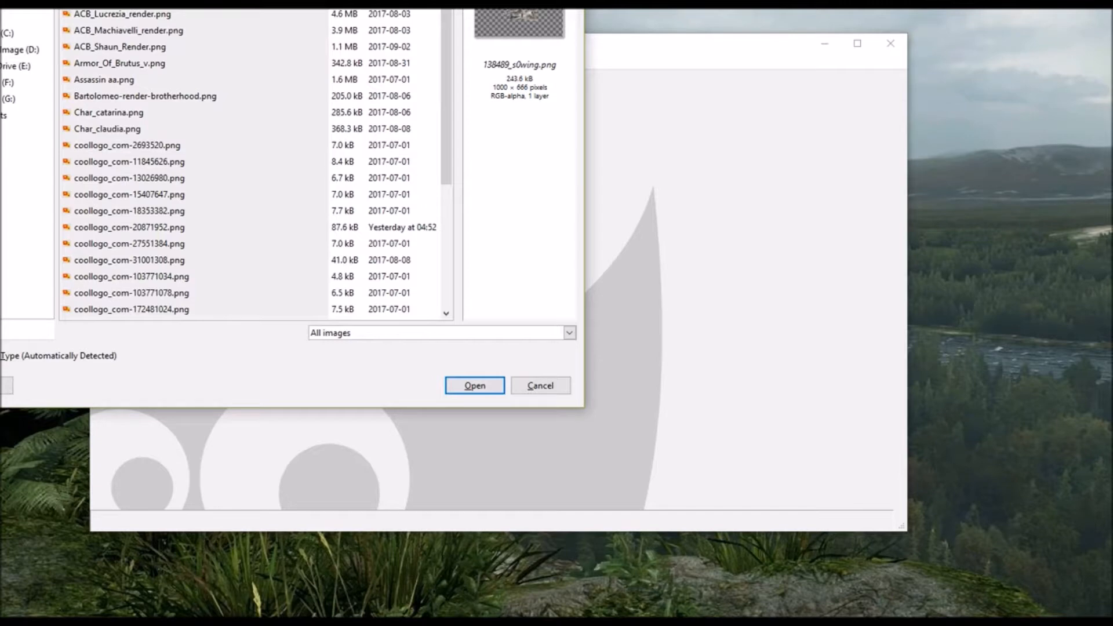
Open the thumbnail JBVGHJGFHGUI.png from the Downloads folder
scroll(255, 164, down, 4)
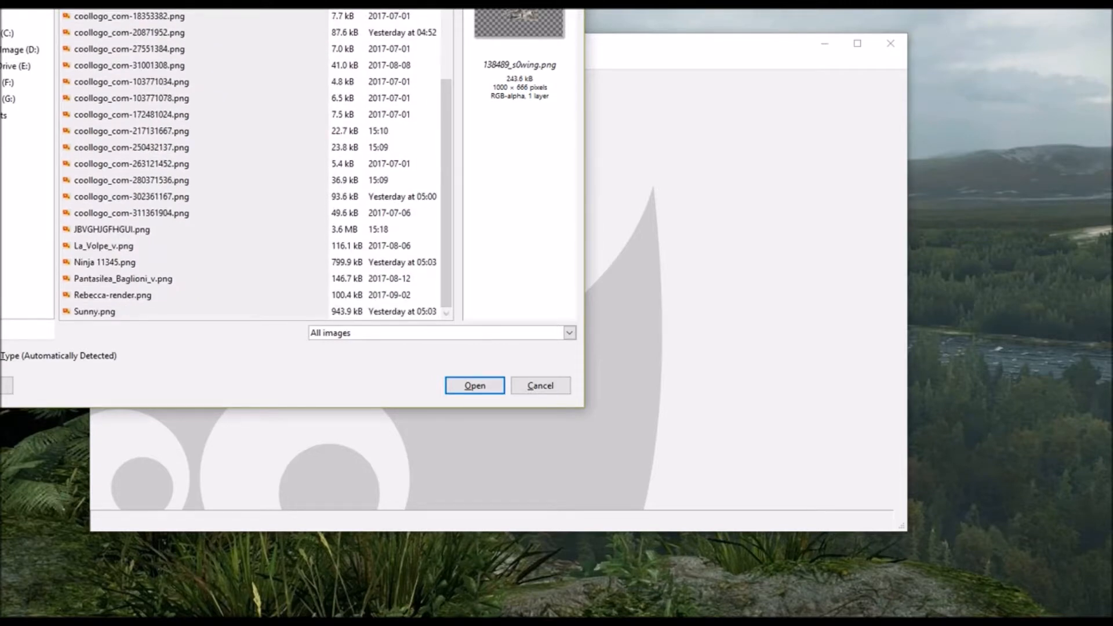
click(112, 230)
click(474, 386)
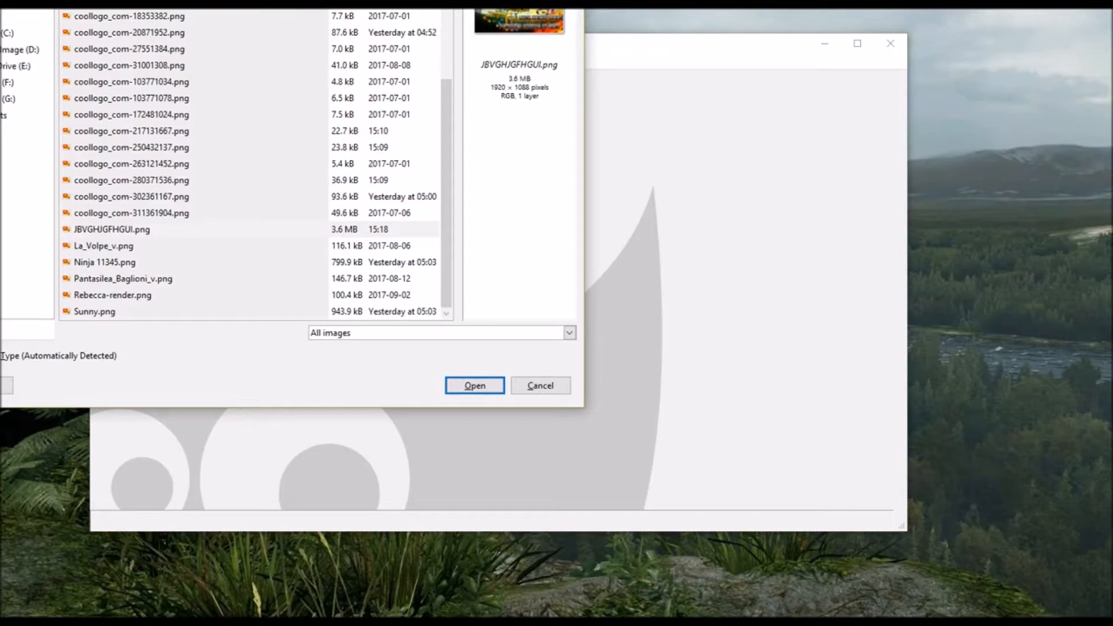
click(111, 230)
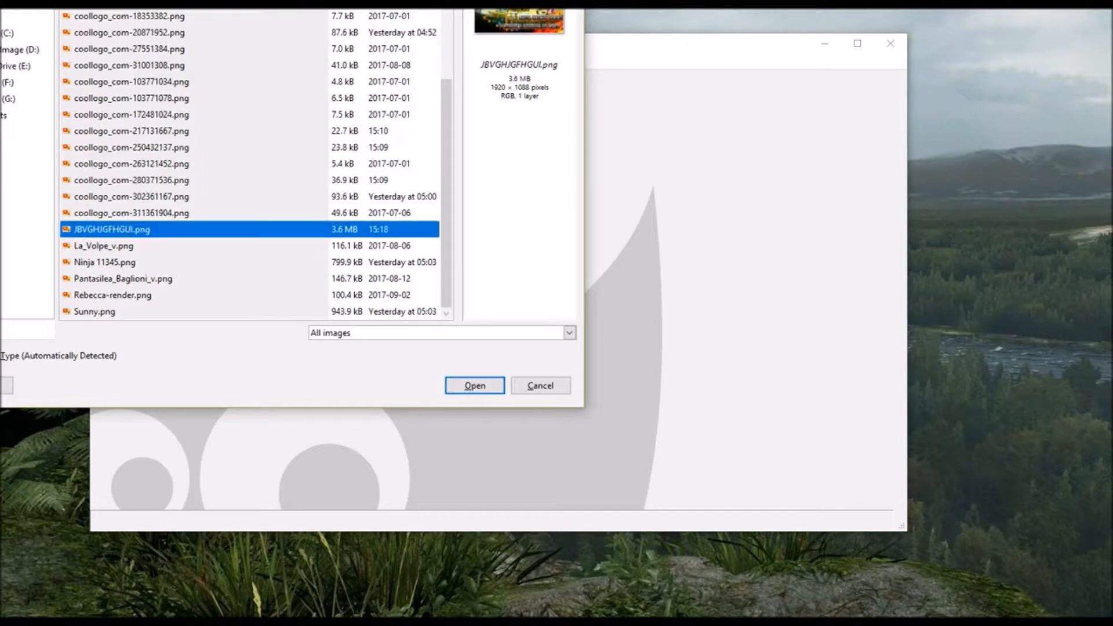
key(Return)
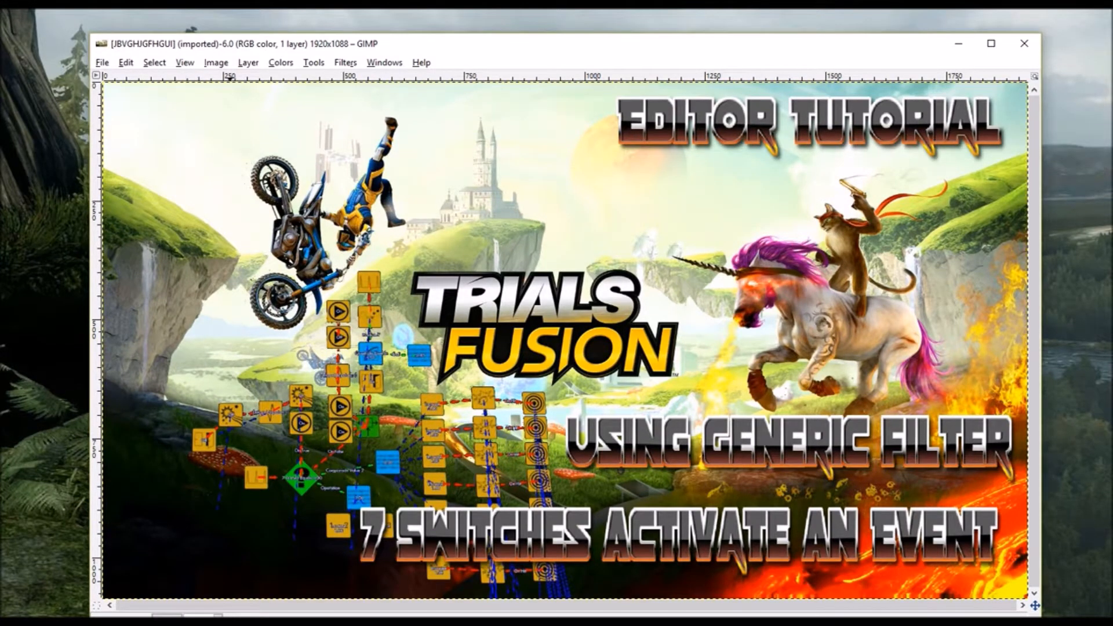
Scale the thumbnail image to a width of 1280 px, keeping its proportions and cubic interpolation
click(216, 62)
click(232, 189)
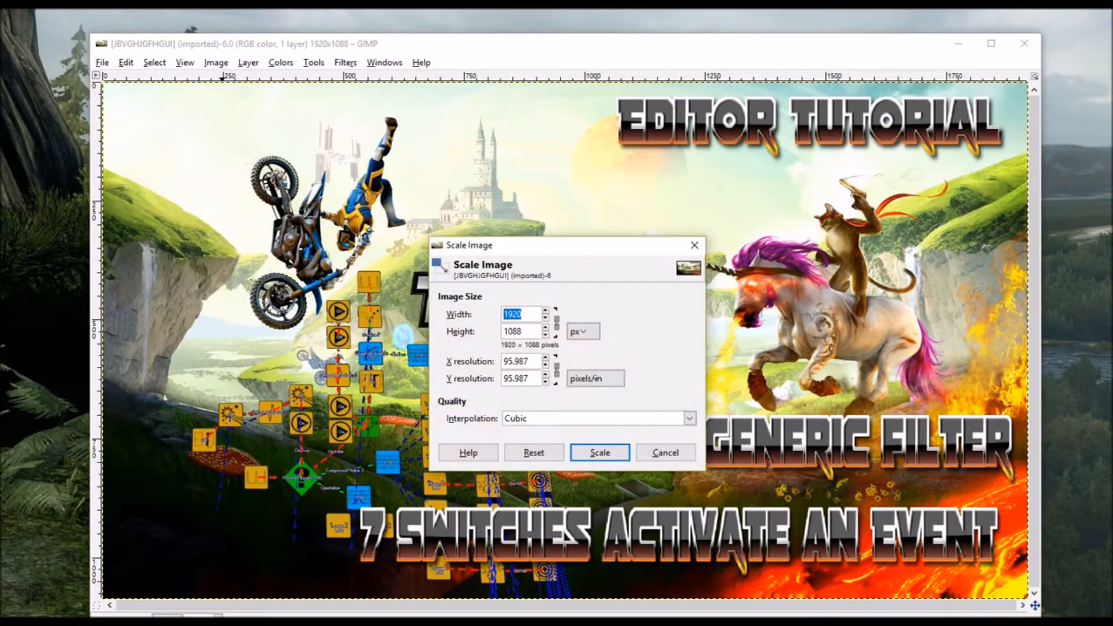
text(1280)
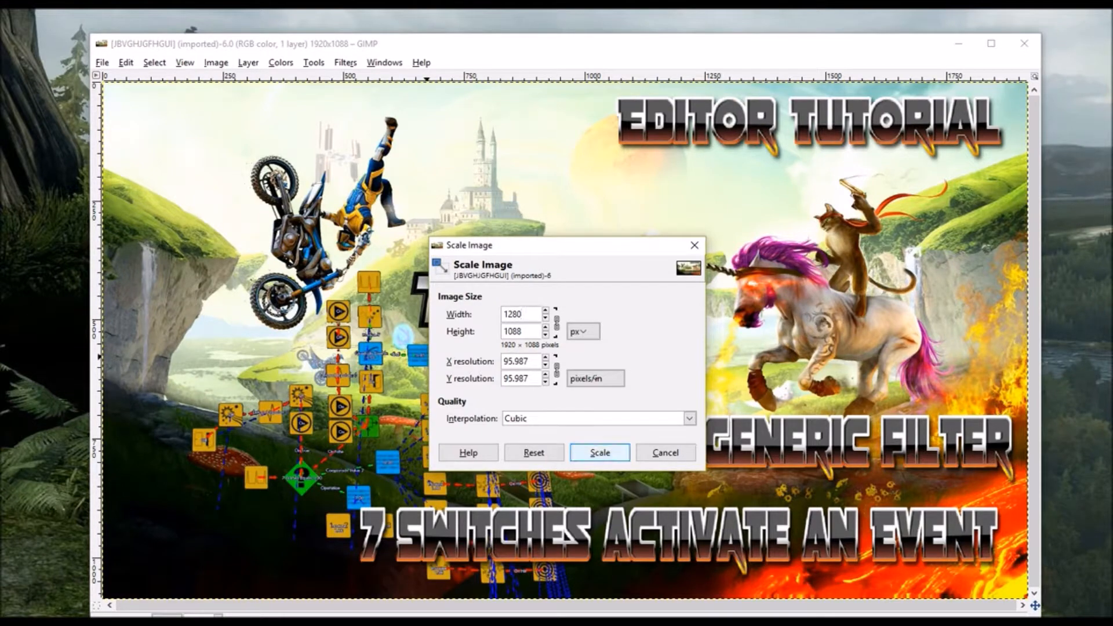
click(600, 452)
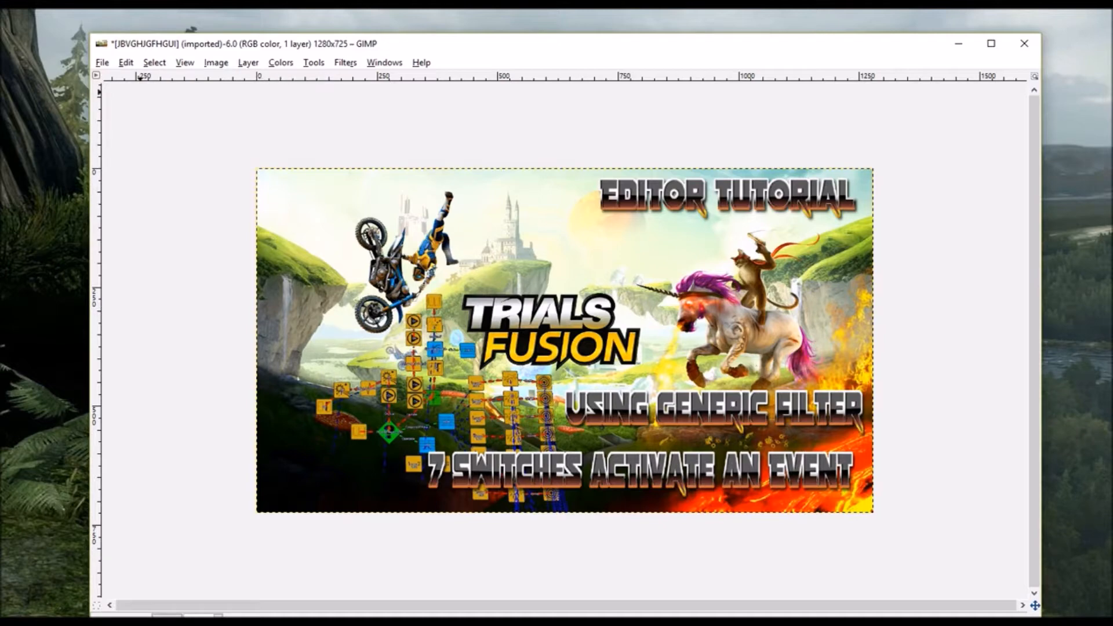
Export the scaled image as PNG to Downloads, replacing JBVGHJGFHGUI.png and keeping the default PNG options
click(102, 62)
click(133, 251)
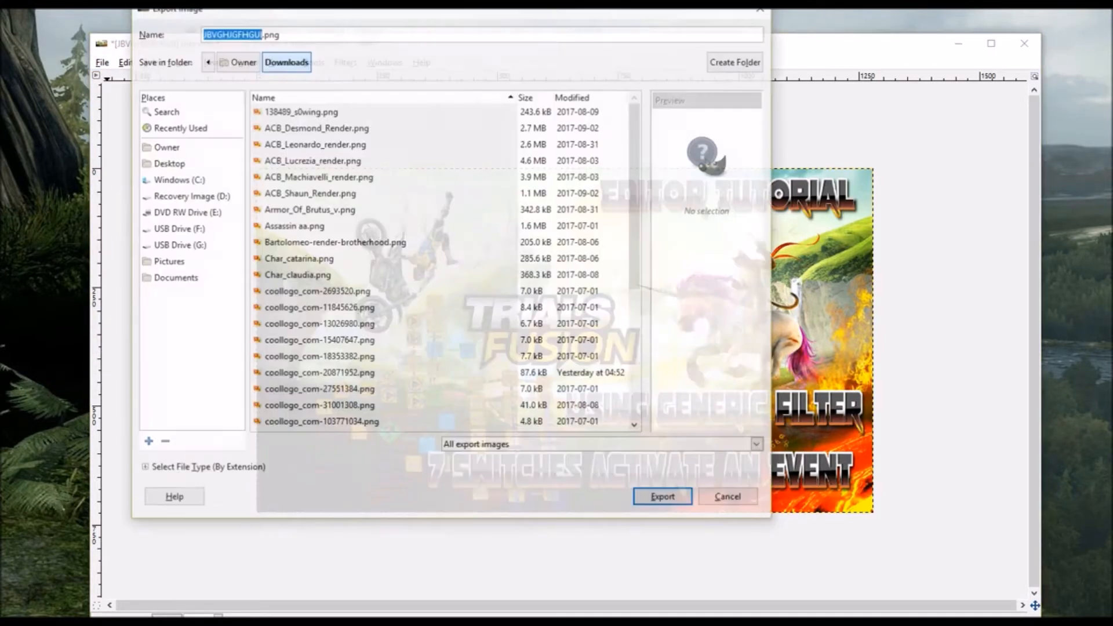
key(Return)
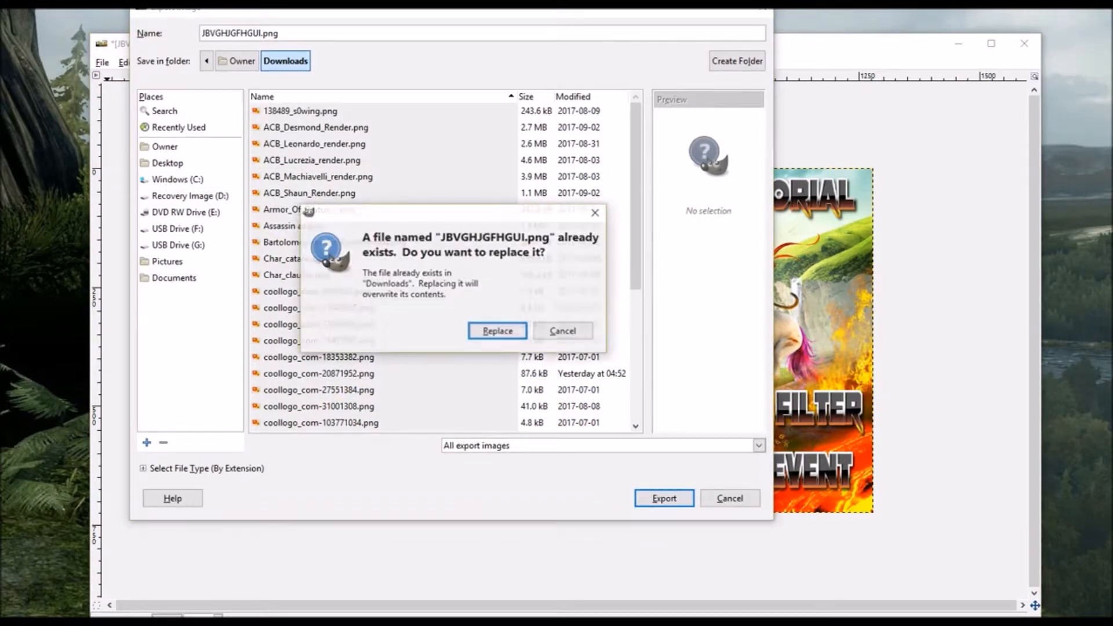
key(Return)
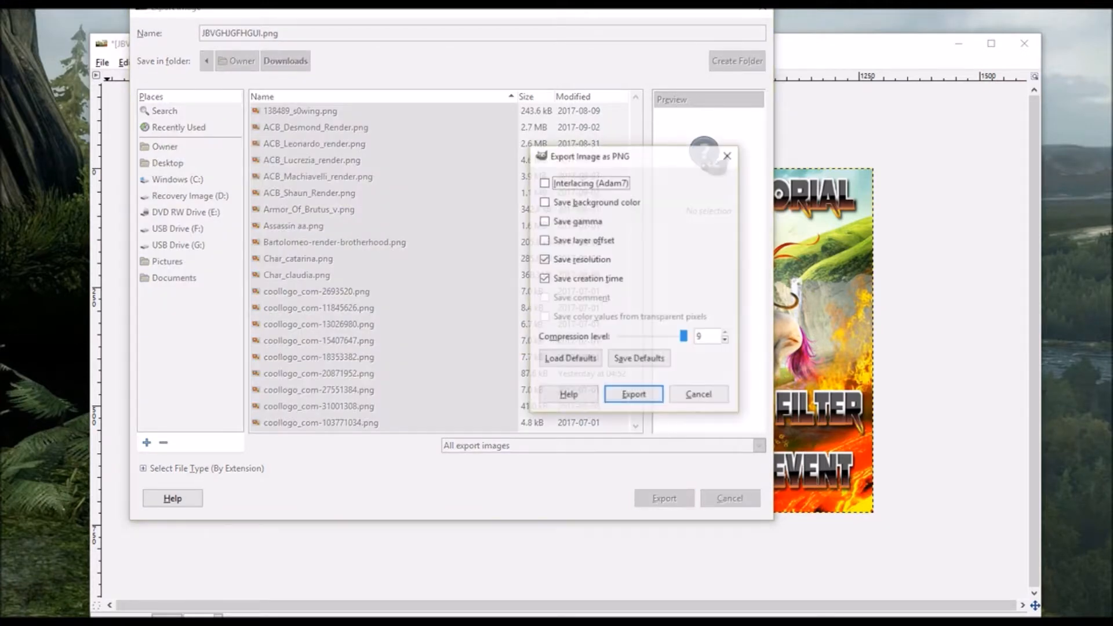
key(Return)
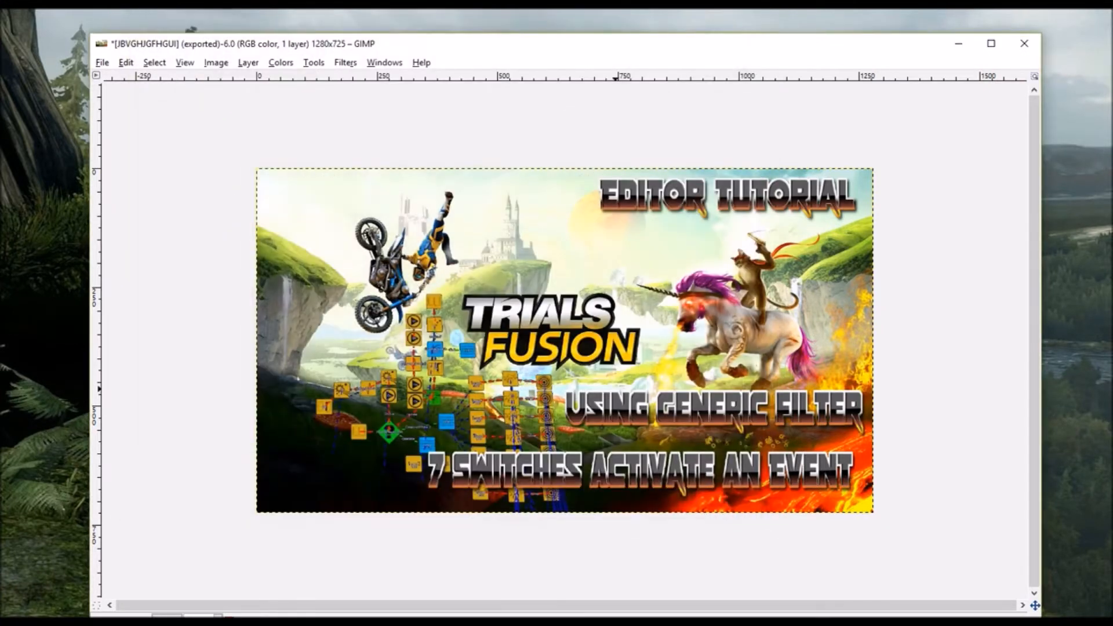
Close the thumbnail image discarding unsaved changes, and reopen the exported JBVGHJGFHGUI.png from Downloads
click(1024, 43)
click(591, 435)
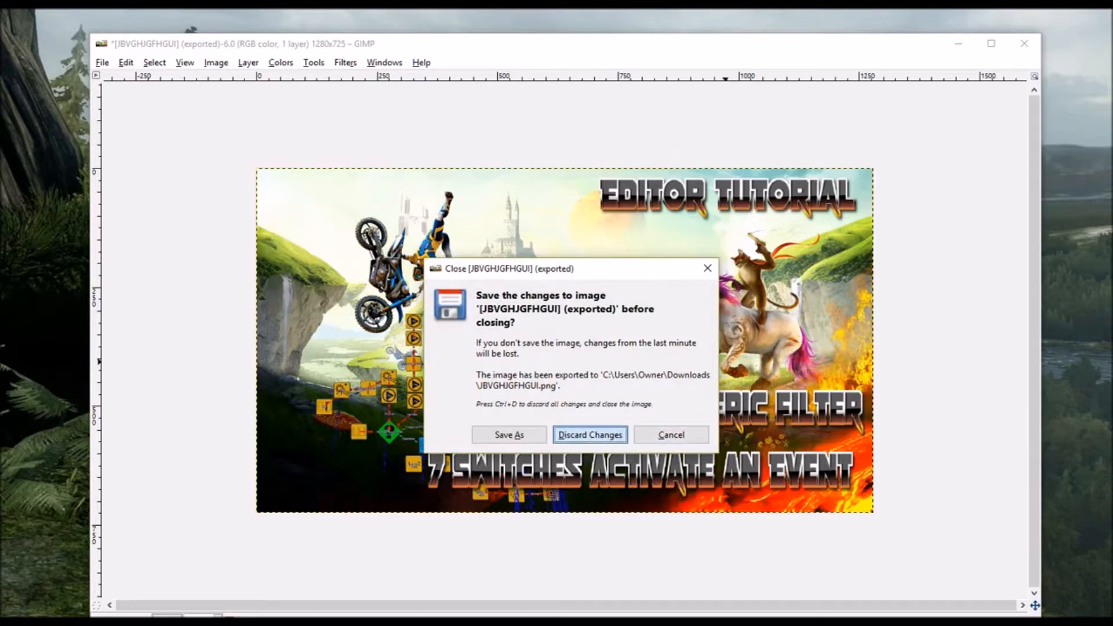
click(103, 62)
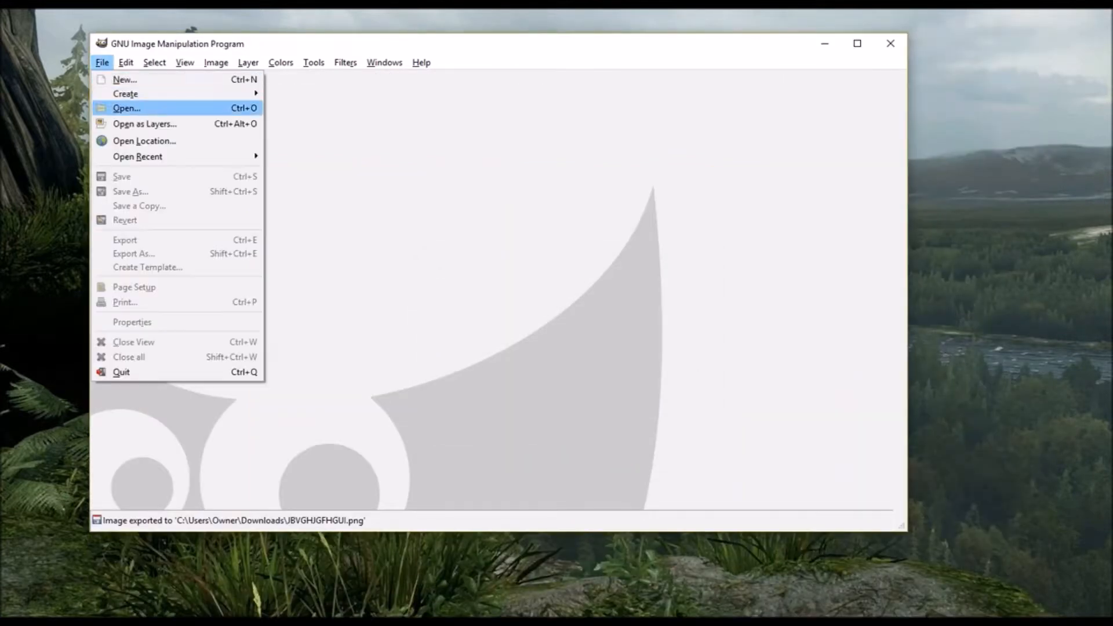
click(125, 108)
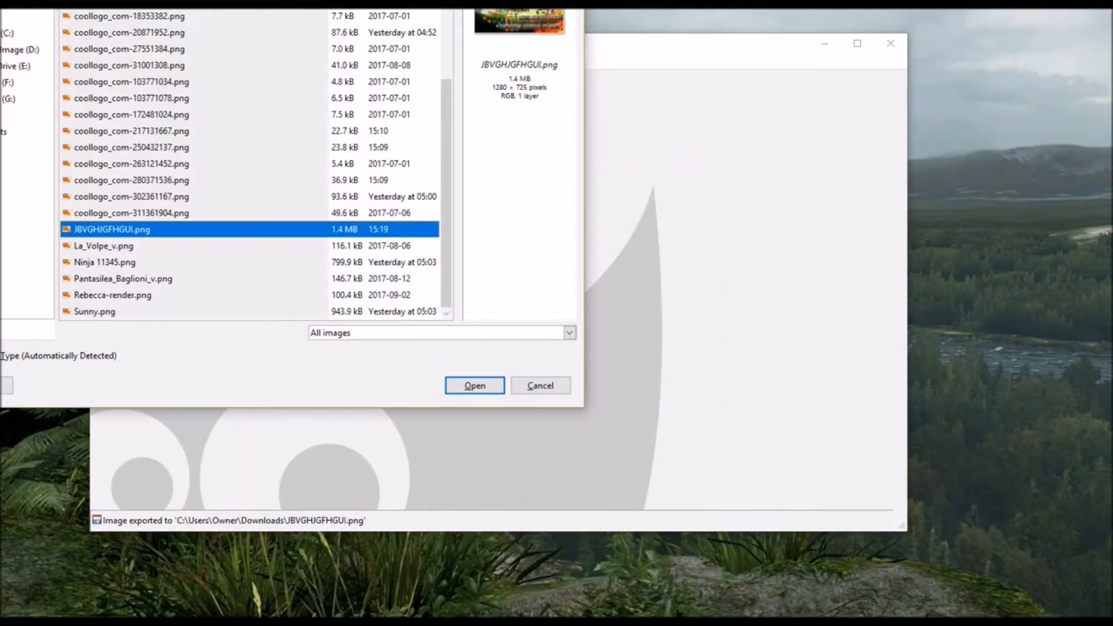
key(Return)
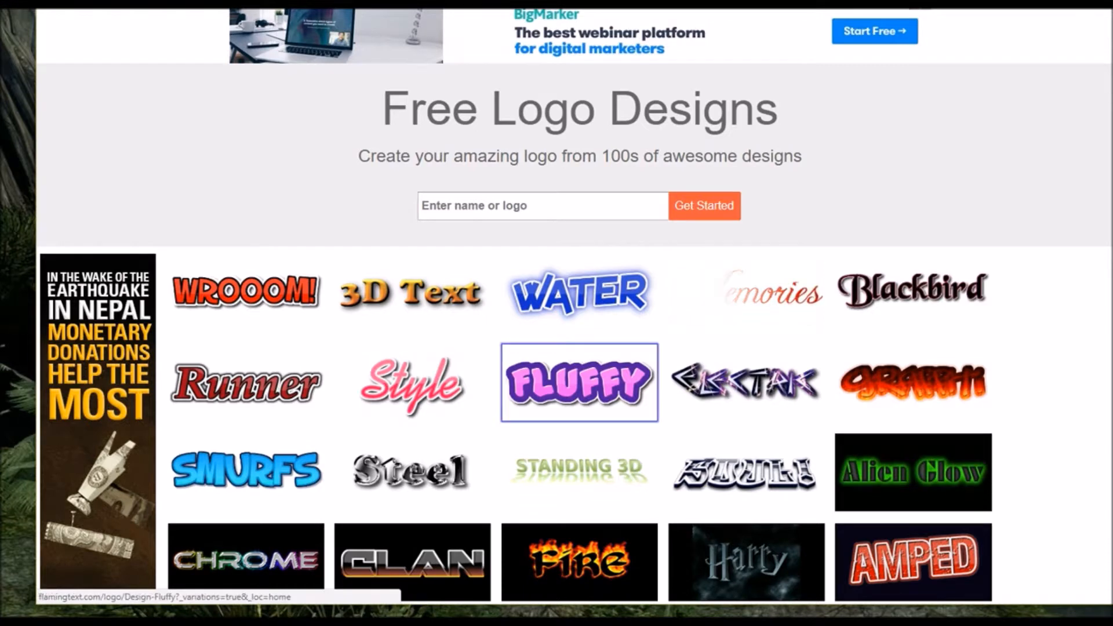
On the FlamingText website, choose the Smurfs logo design and its variation with the green leaves background
scroll(580, 382, down, 1)
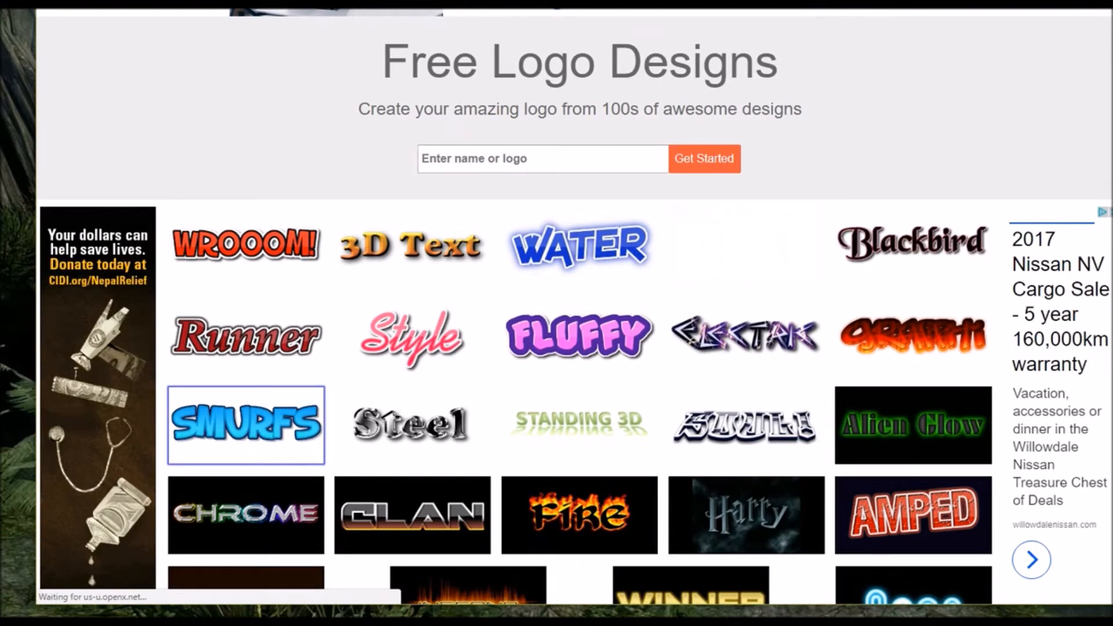
click(246, 425)
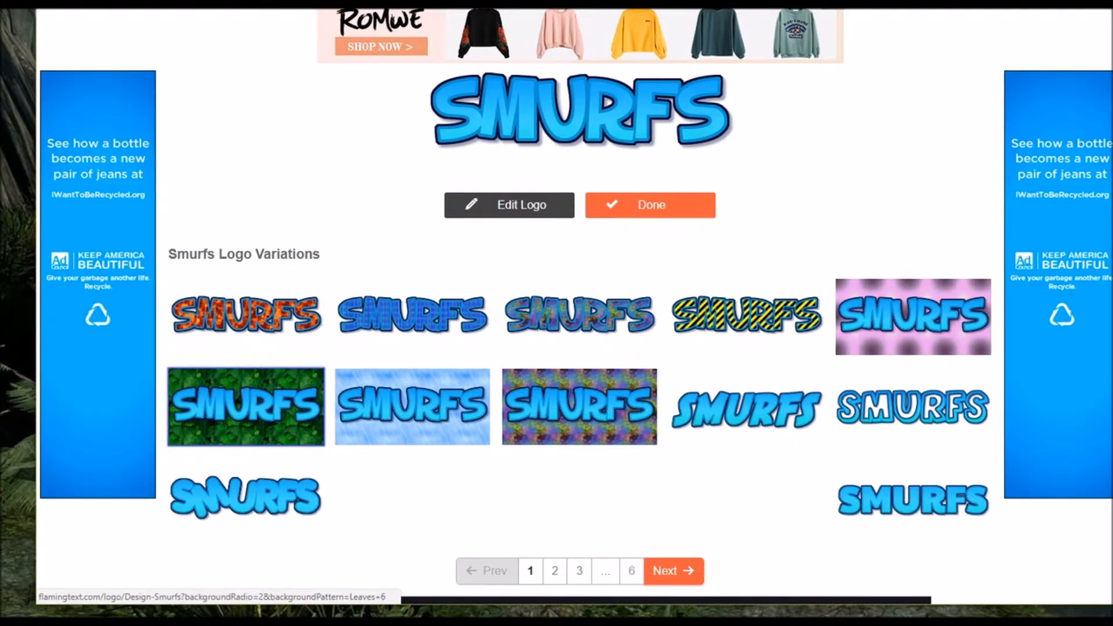
click(247, 407)
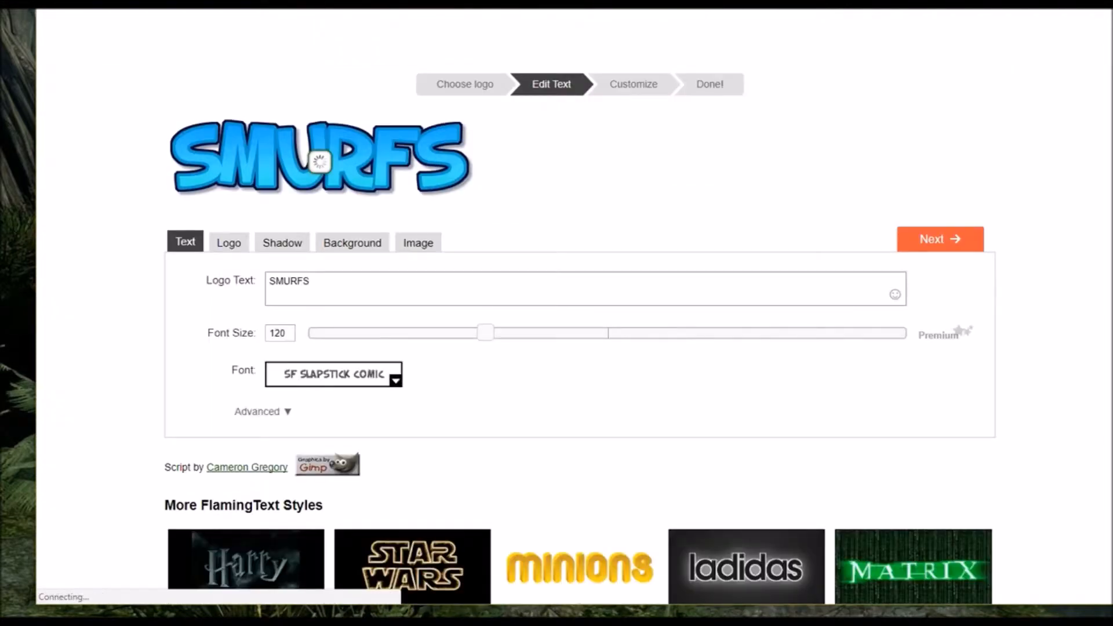
Make the Smurfs logo's background transparent and display the logo's fill and outline settings
click(282, 242)
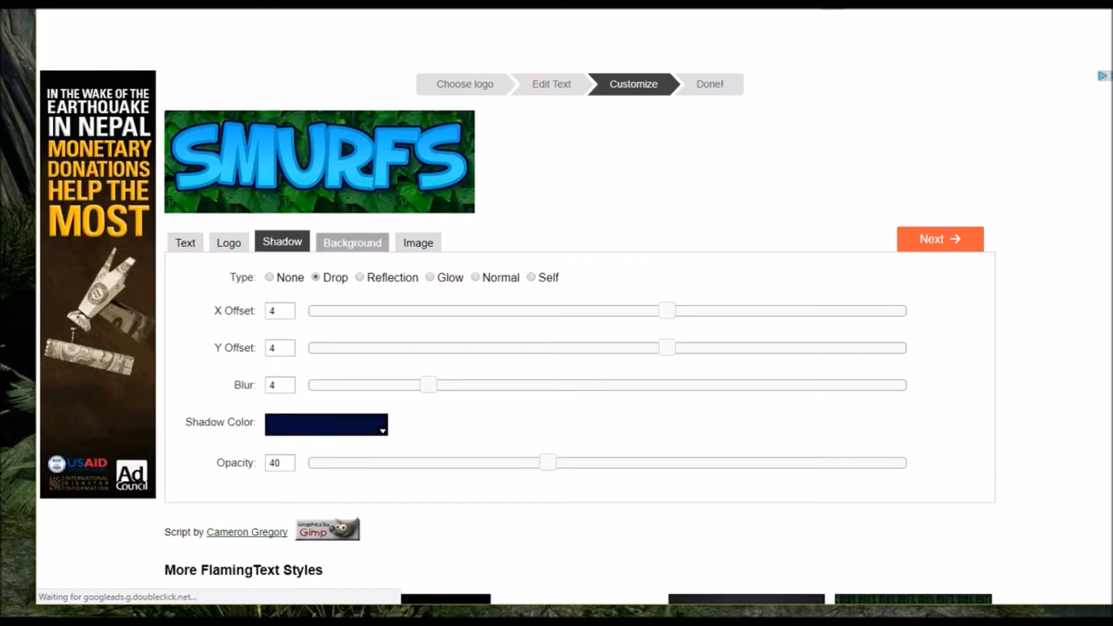
click(352, 243)
click(269, 277)
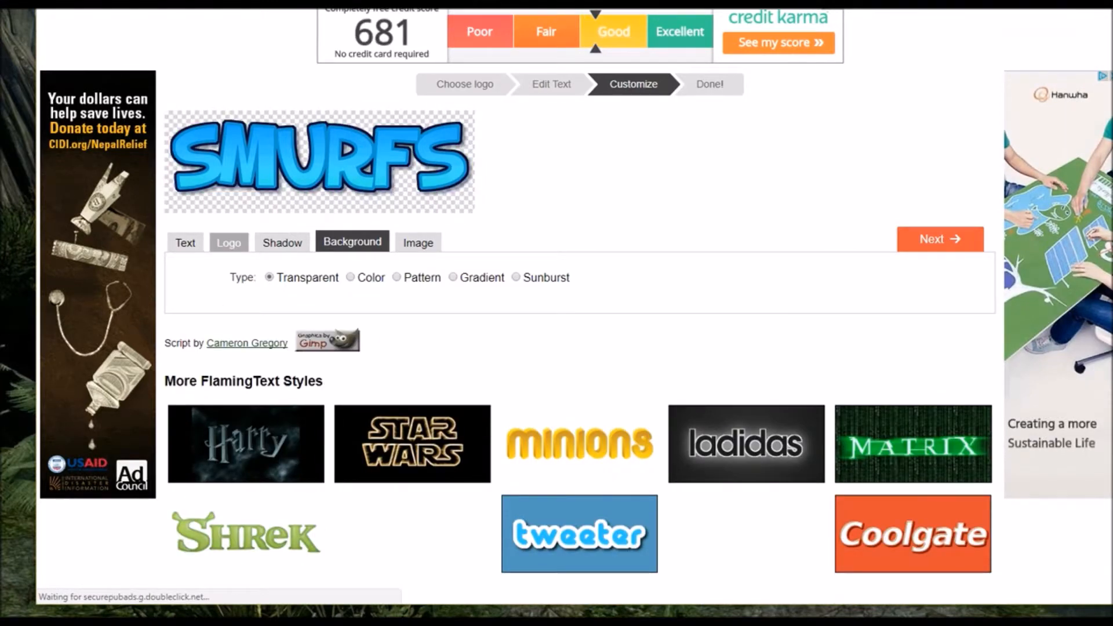
click(228, 242)
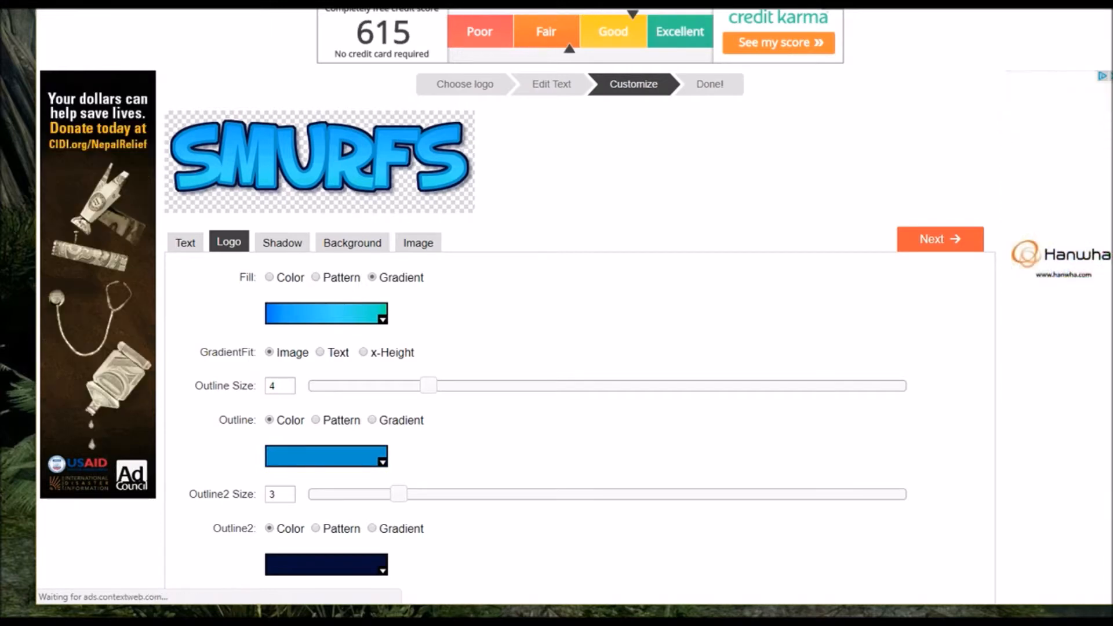
Replace the logo text SMURFS with "Custom ThumbNail" and an indented second line for the word Tutorial
click(185, 243)
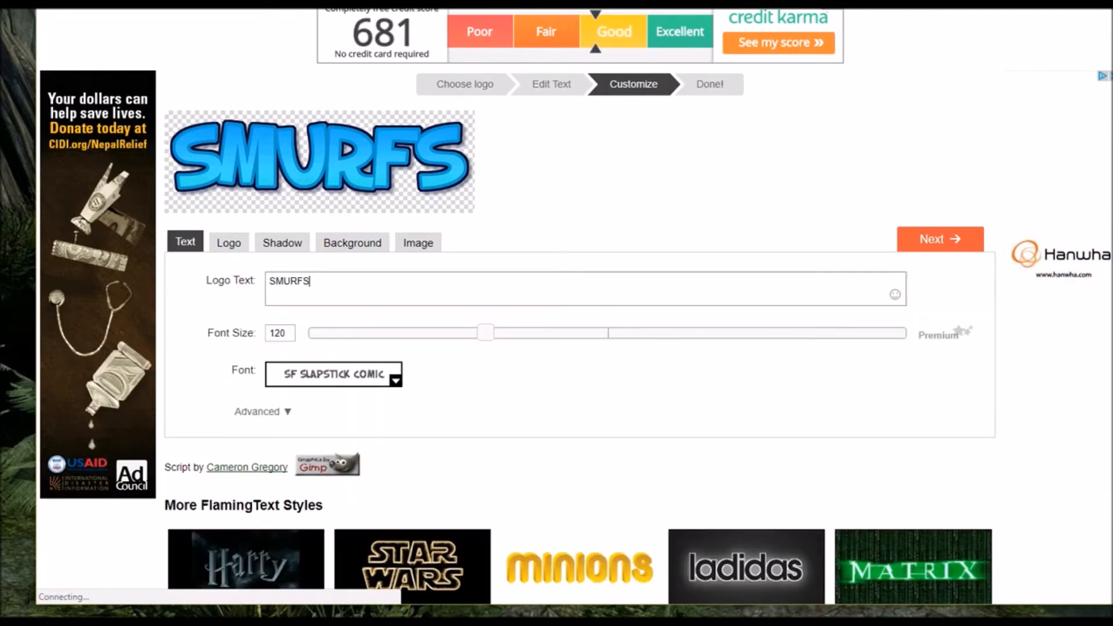
key(ctrl+a)
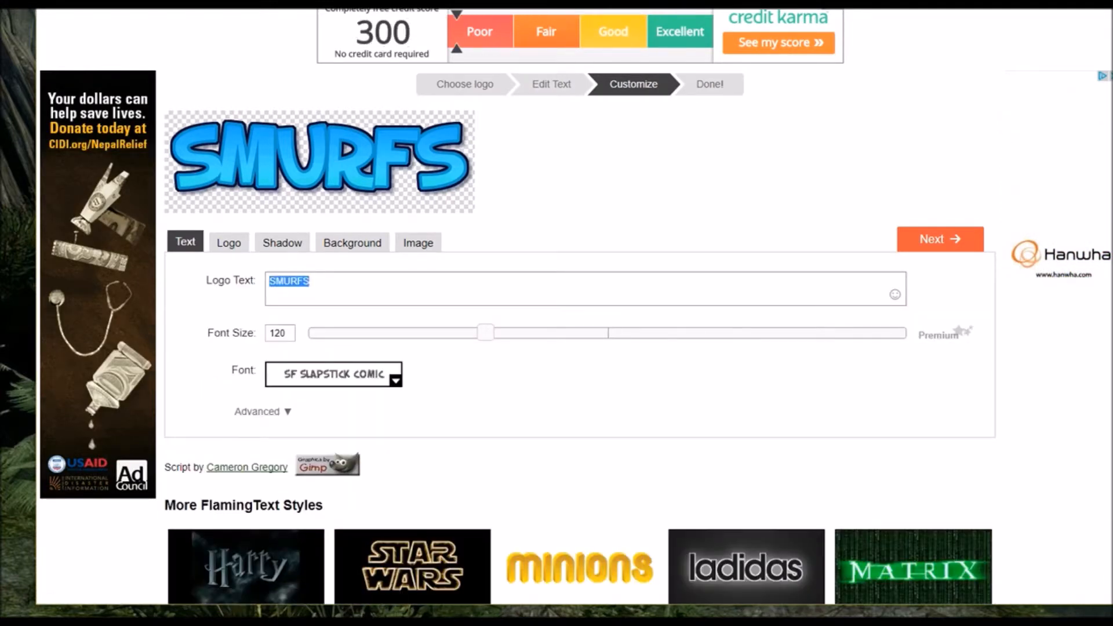
text(Custo)
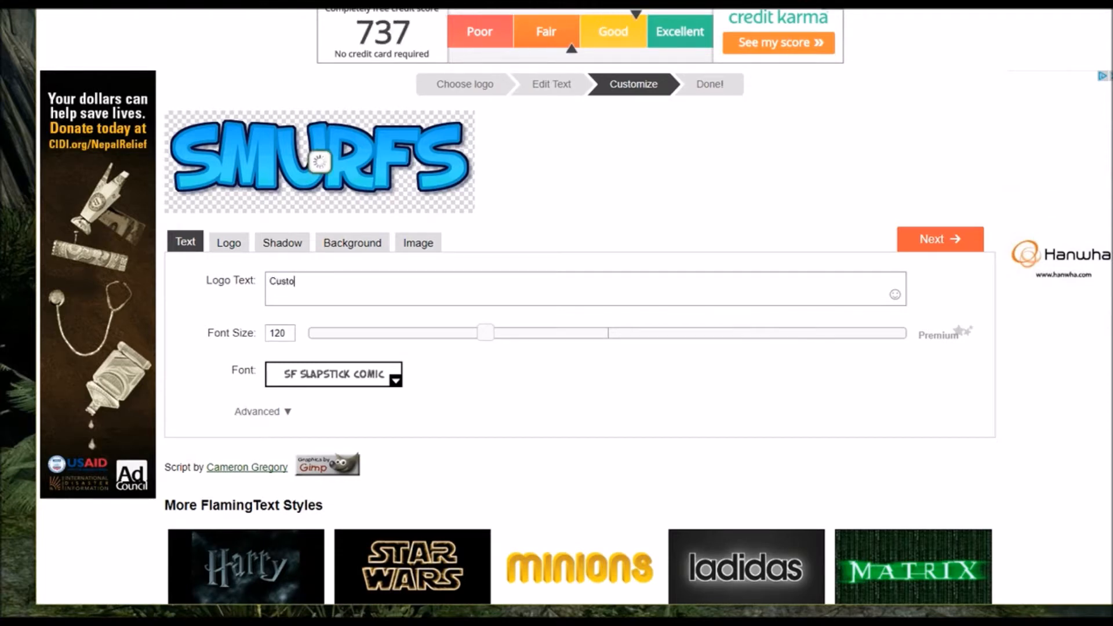
text(m T)
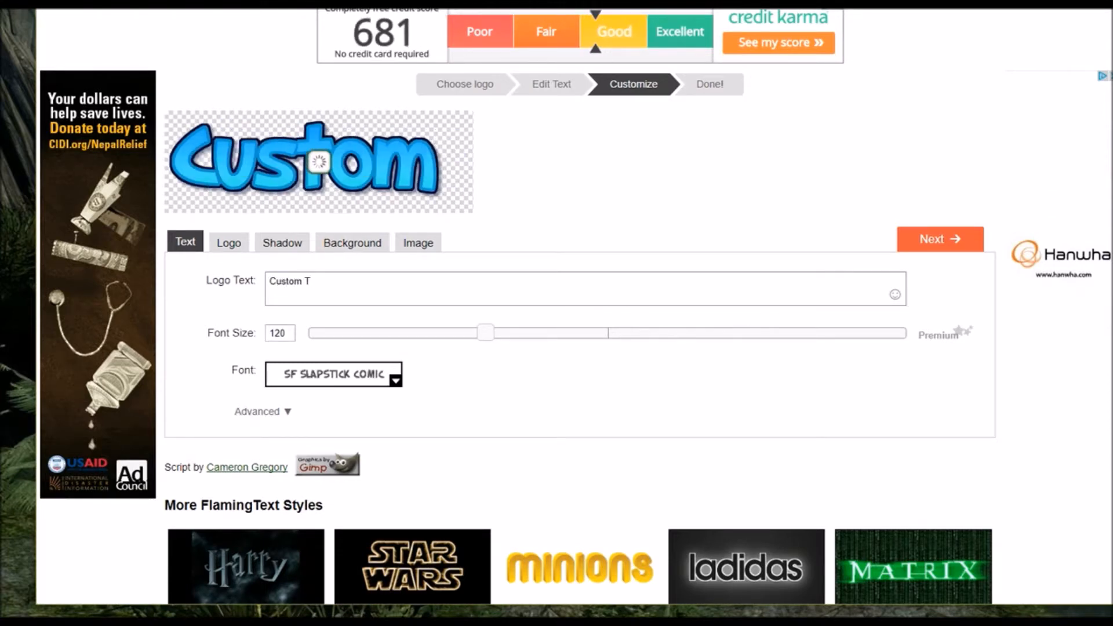
text(humb)
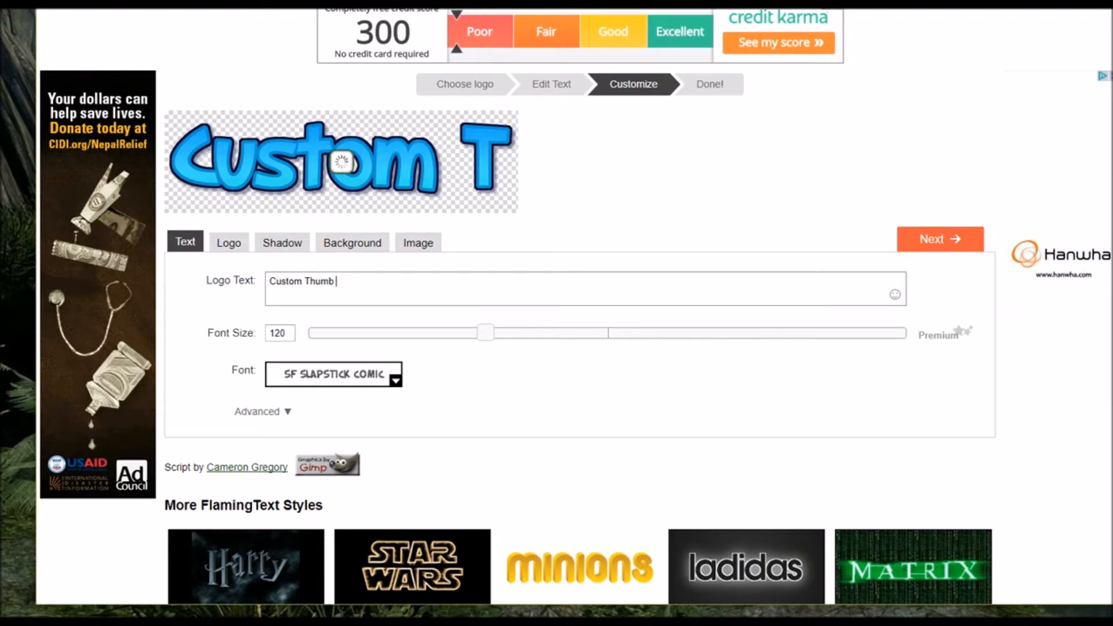
text(Nail       )
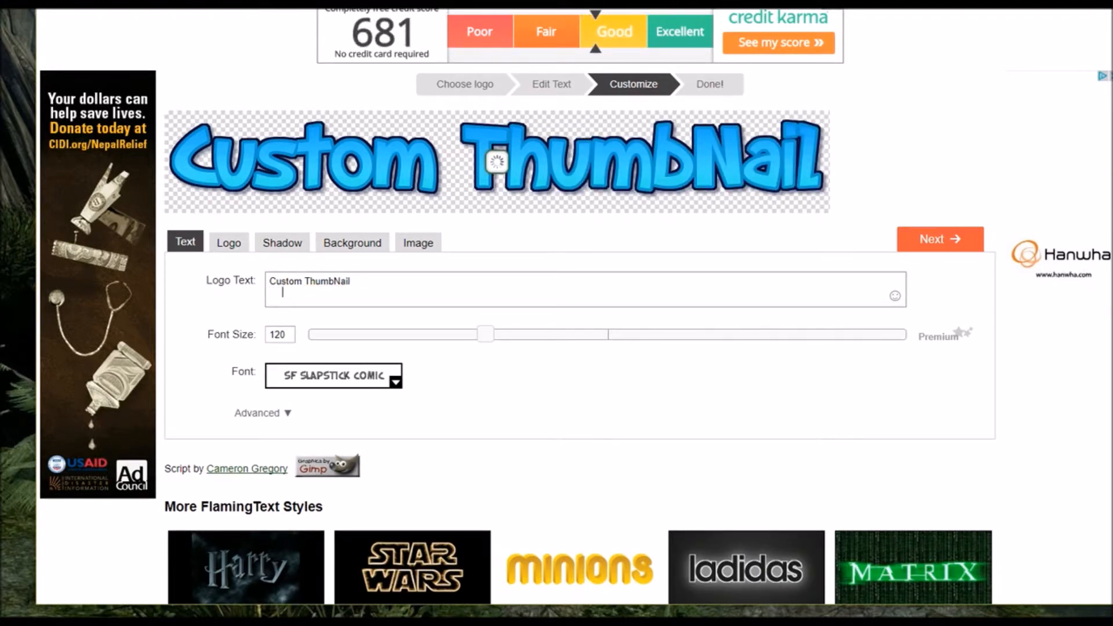
text(Tut)
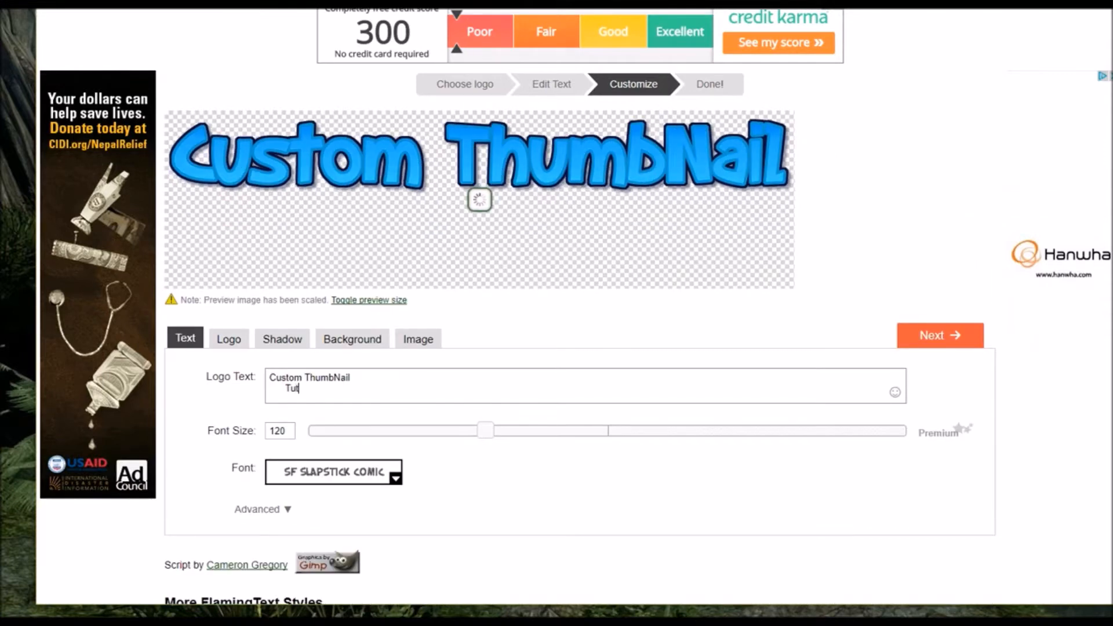
text(orla)
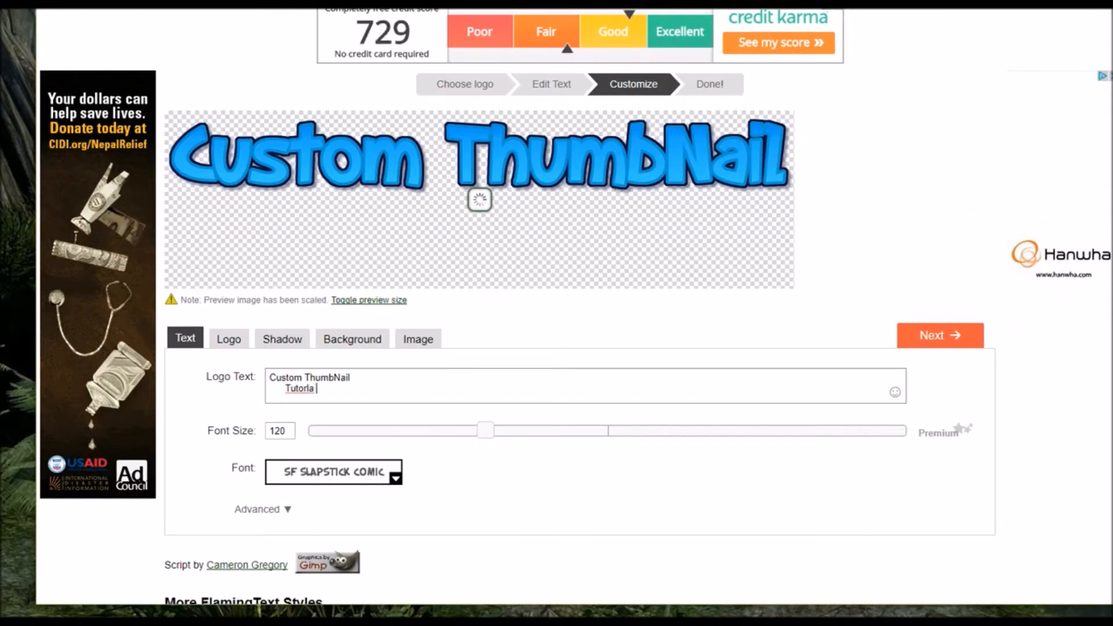
Correct the misspelled second line to "Tutorial" using the spelling suggestion, then finish the logo and download it
right_click(298, 389)
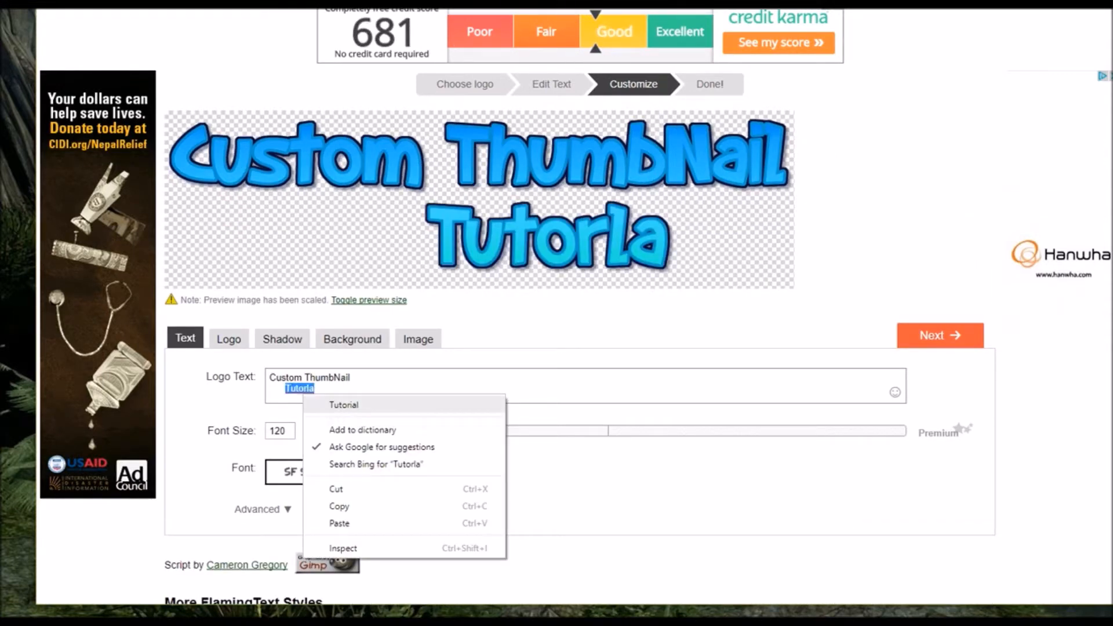
click(336, 402)
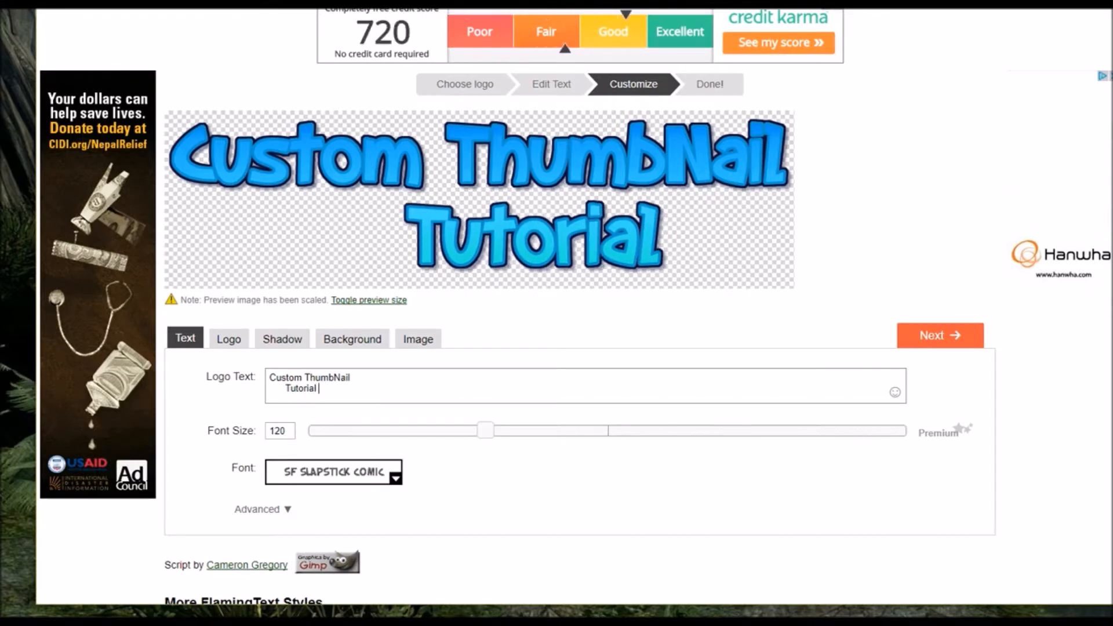
click(940, 335)
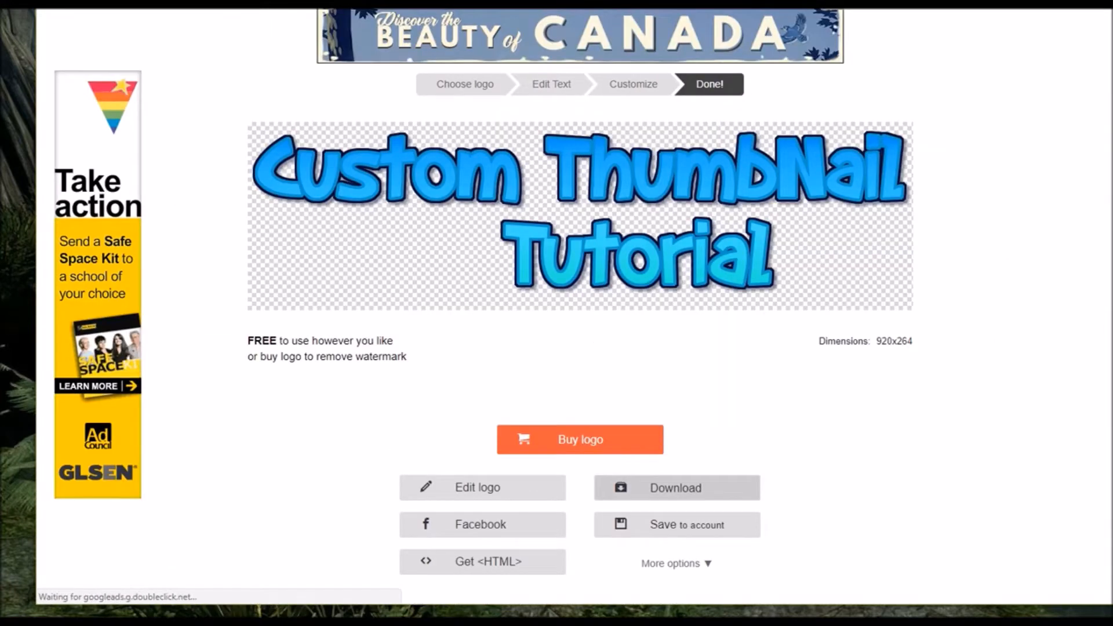
click(676, 487)
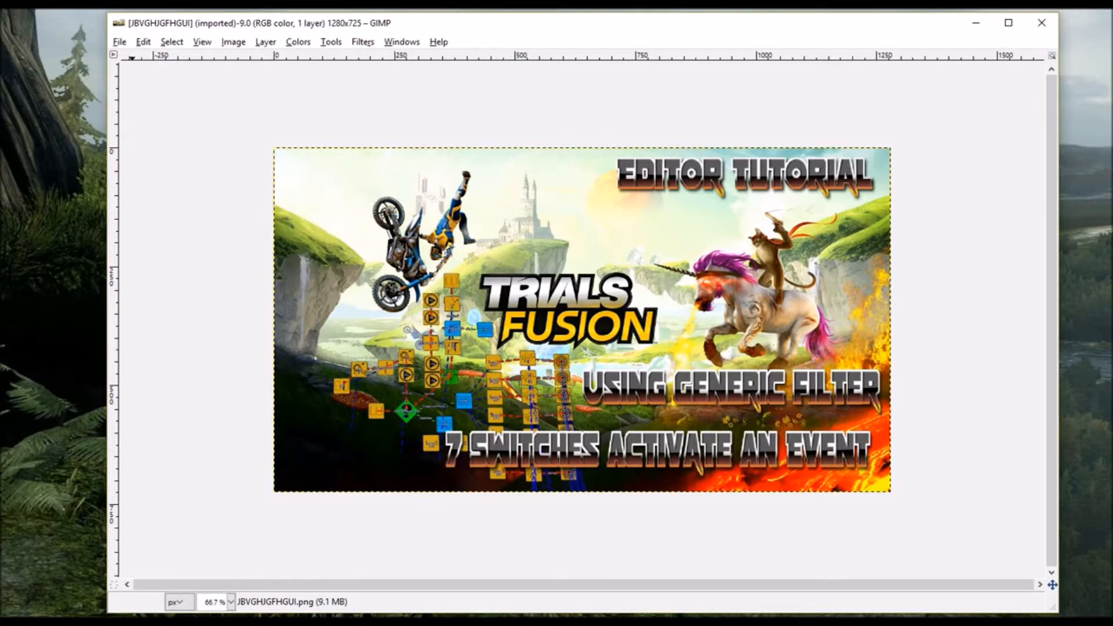
click(120, 42)
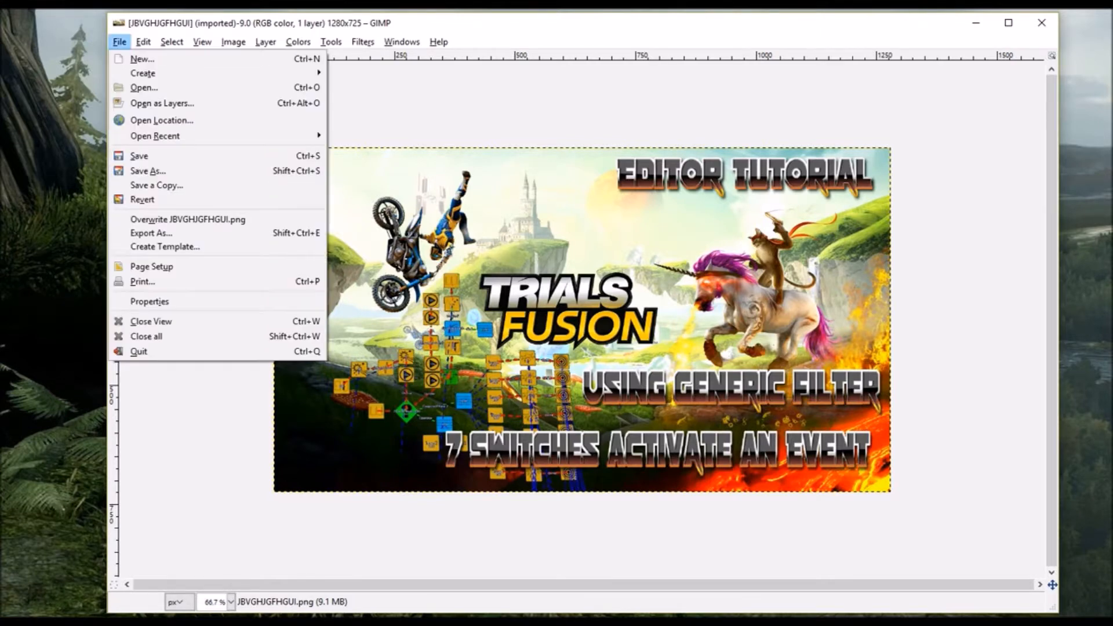
click(144, 87)
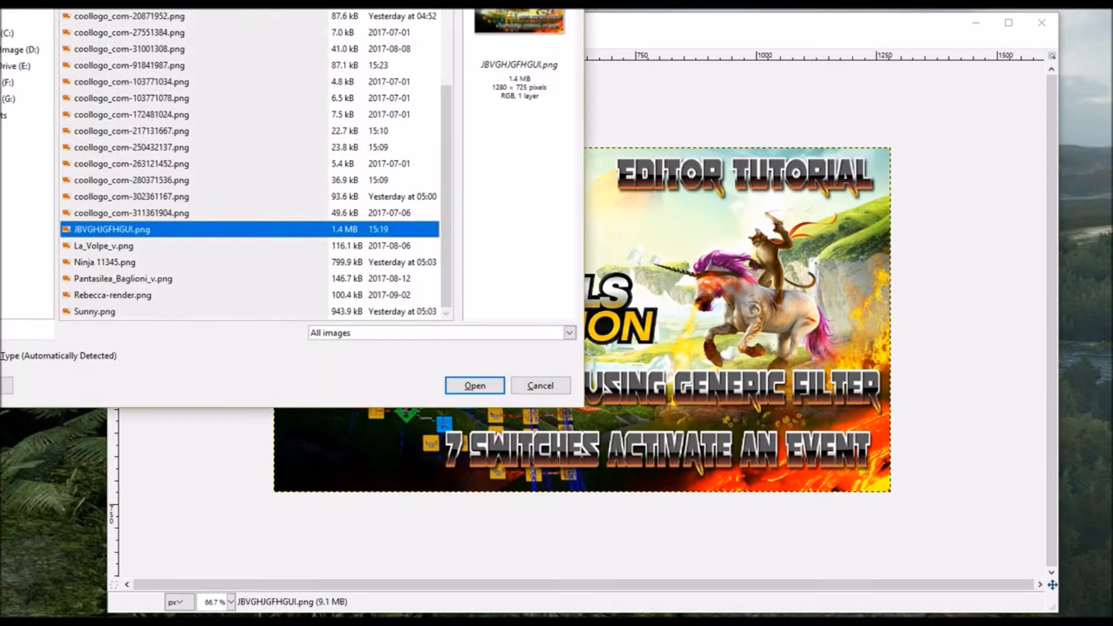
click(540, 386)
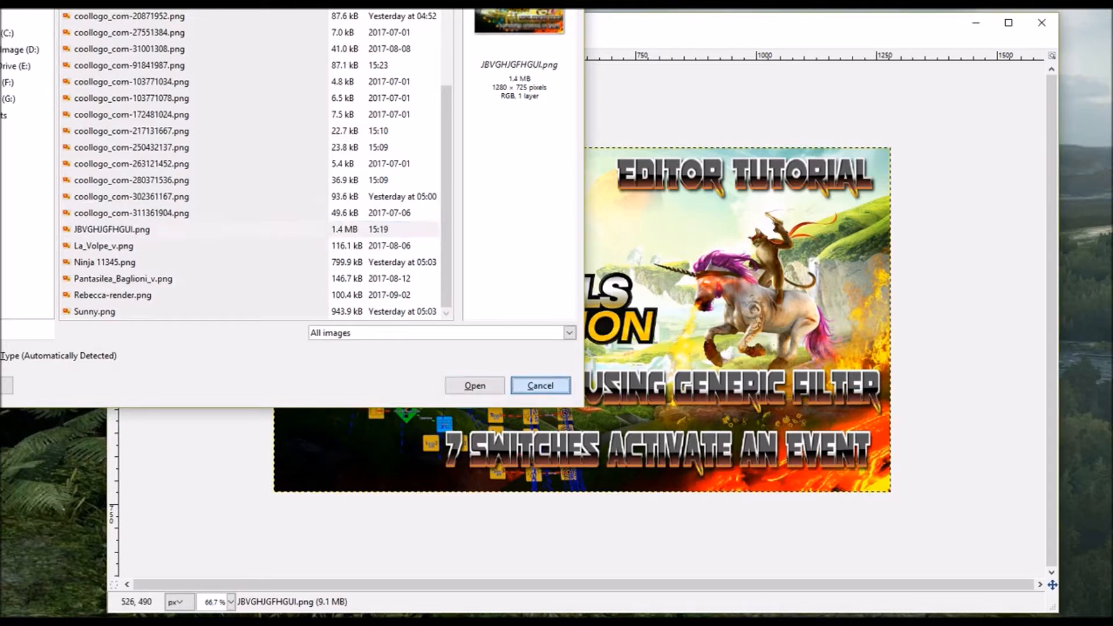
Switch to File Explorer and browse the Downloads folder for the downloaded Custom ThumbNail Tutorial logo
click(618, 619)
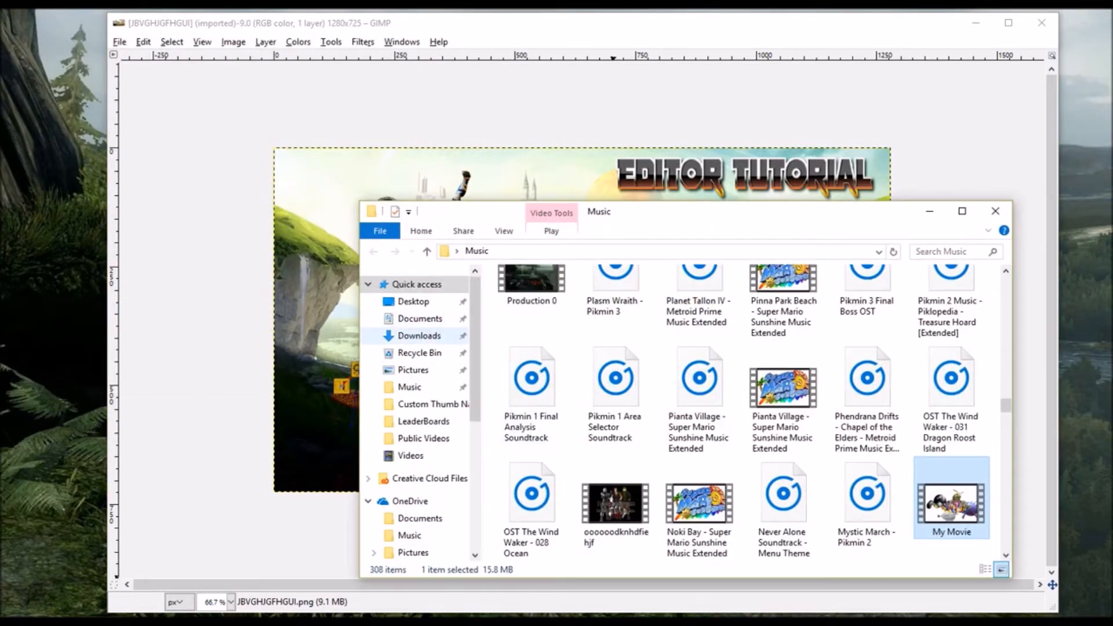
click(419, 336)
scroll(586, 406, down, 12)
scroll(586, 415, down, 10)
scroll(586, 415, up, 13)
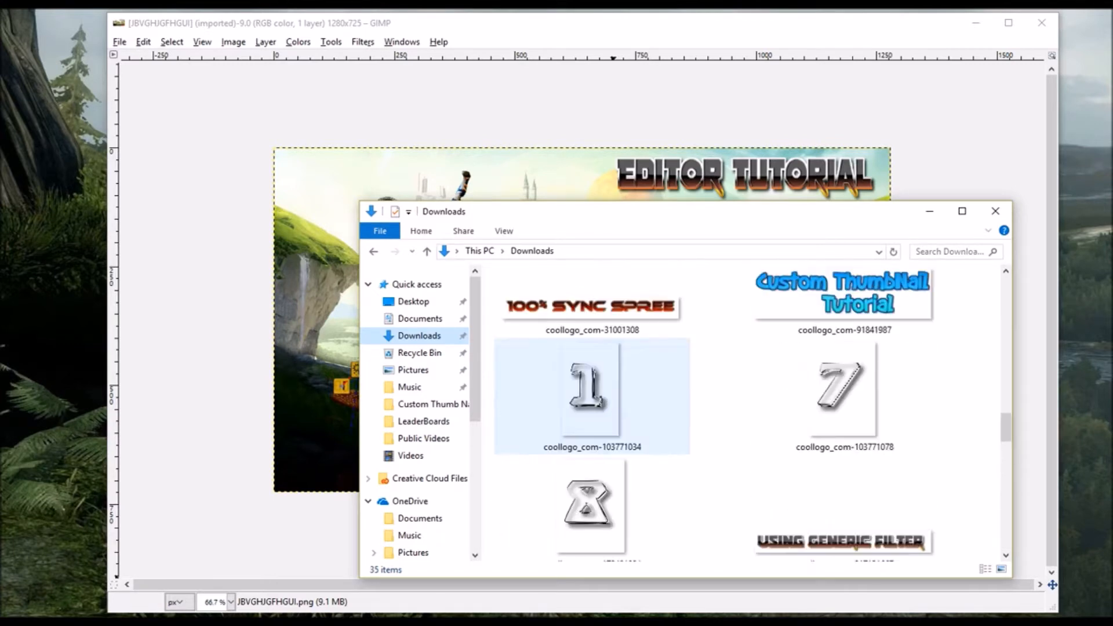
Rename the Custom ThumbNail Tutorial logo file to "v klvjilsdjvgilhilfhiofh", dismiss the error message and close the Downloads window
click(845, 302)
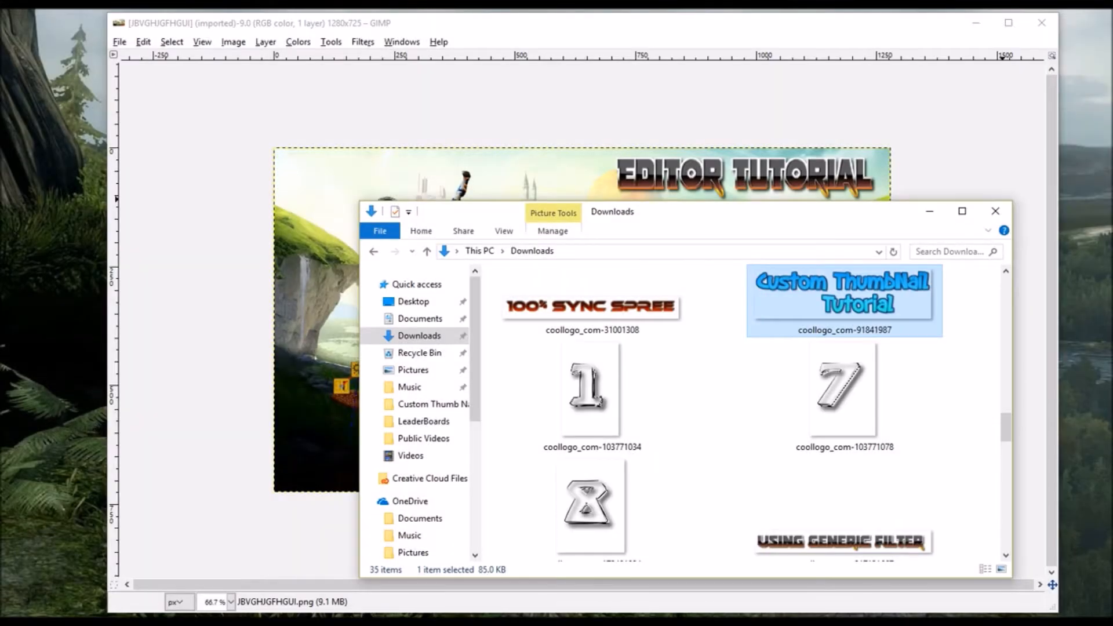
key(F2)
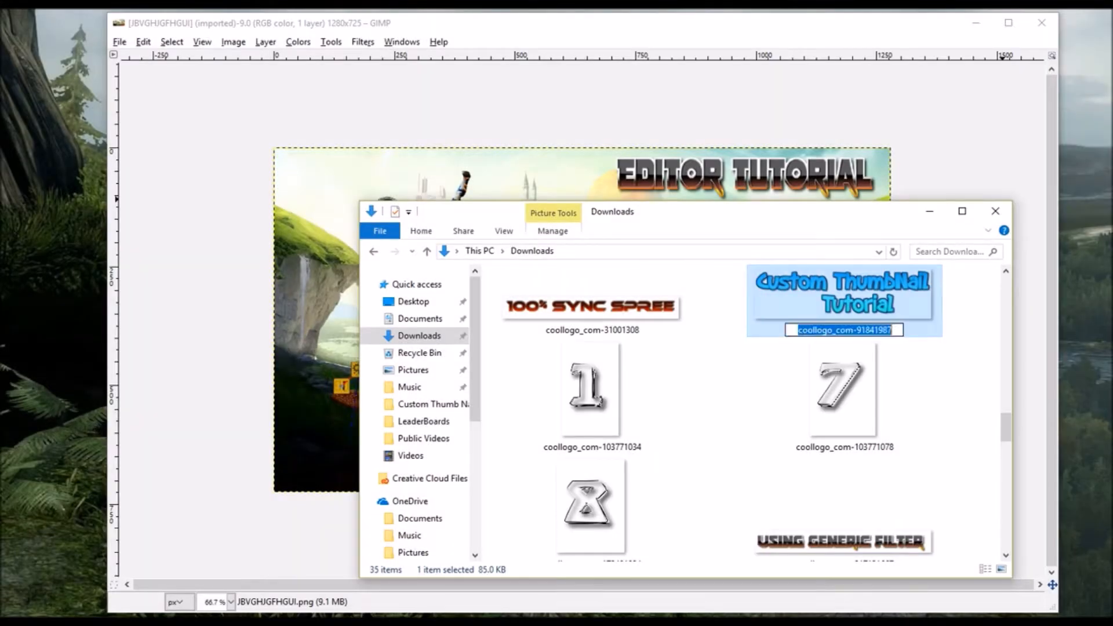
text(v klvjilsdjvgilhilfhiofh)
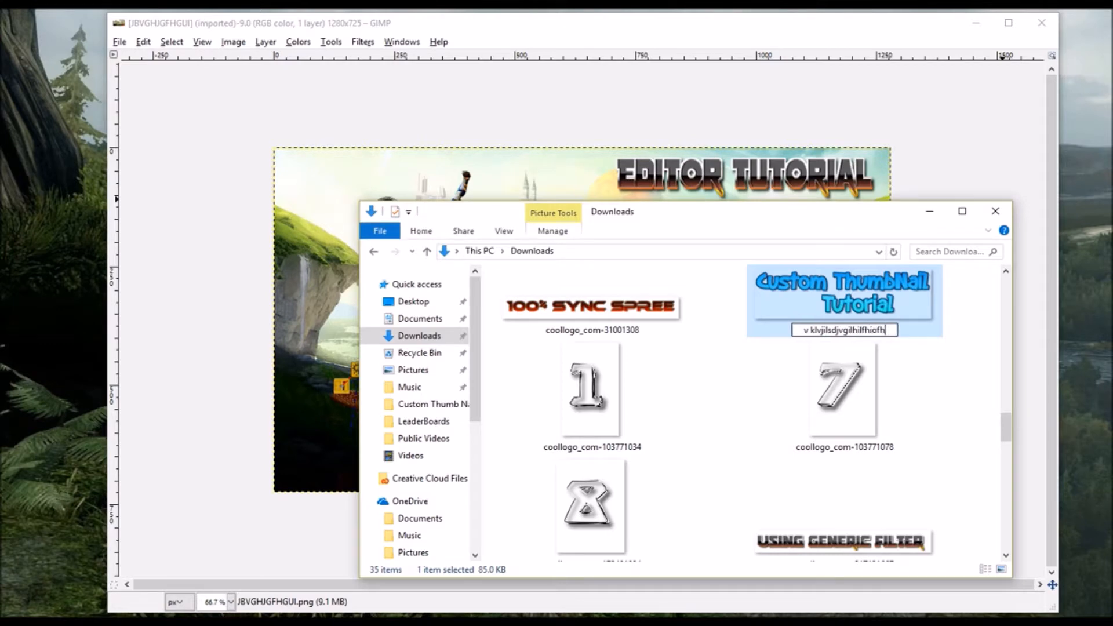
key(Return)
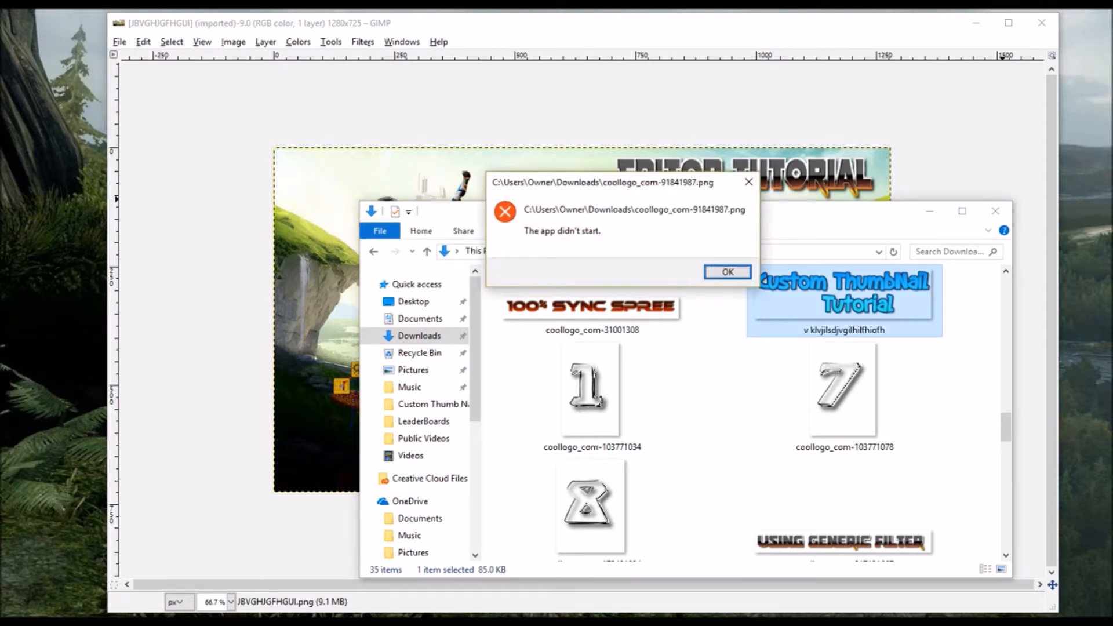
key(Return)
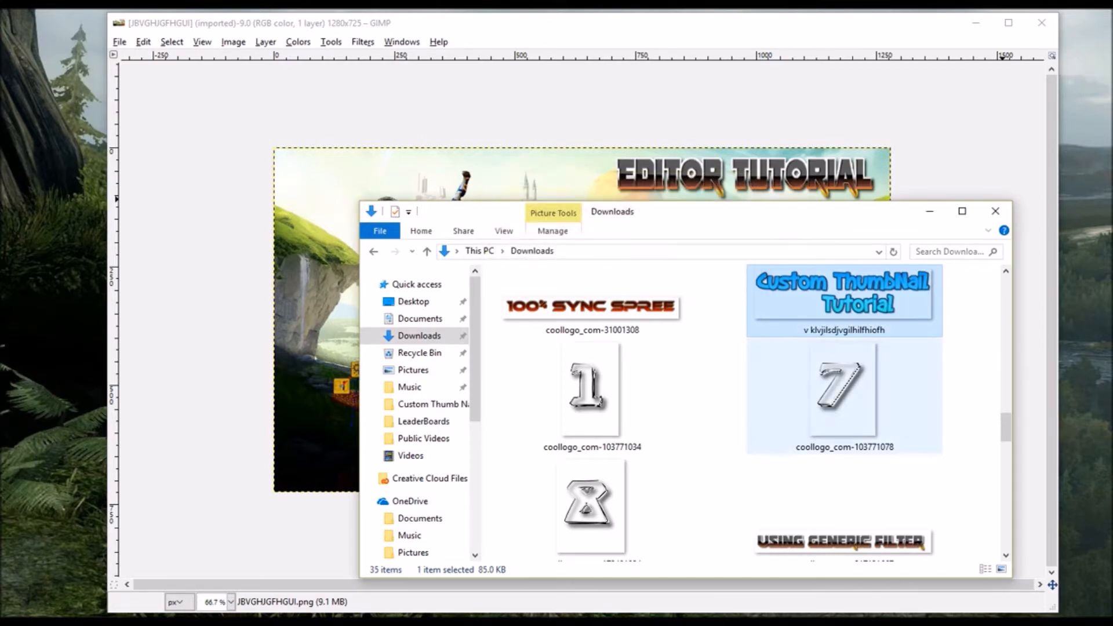
click(713, 395)
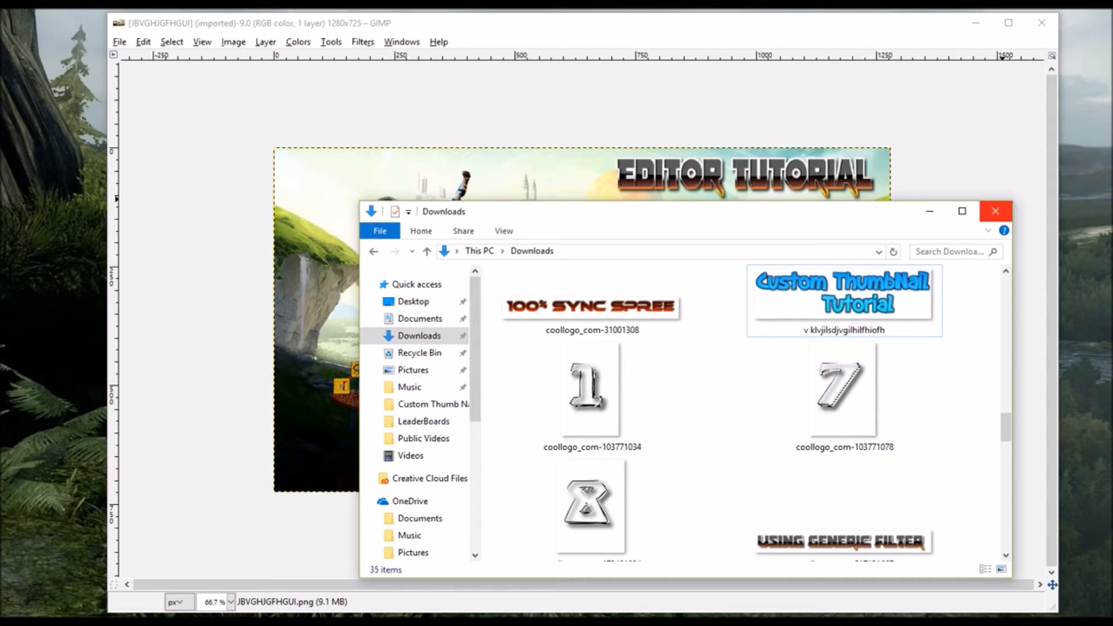
click(996, 211)
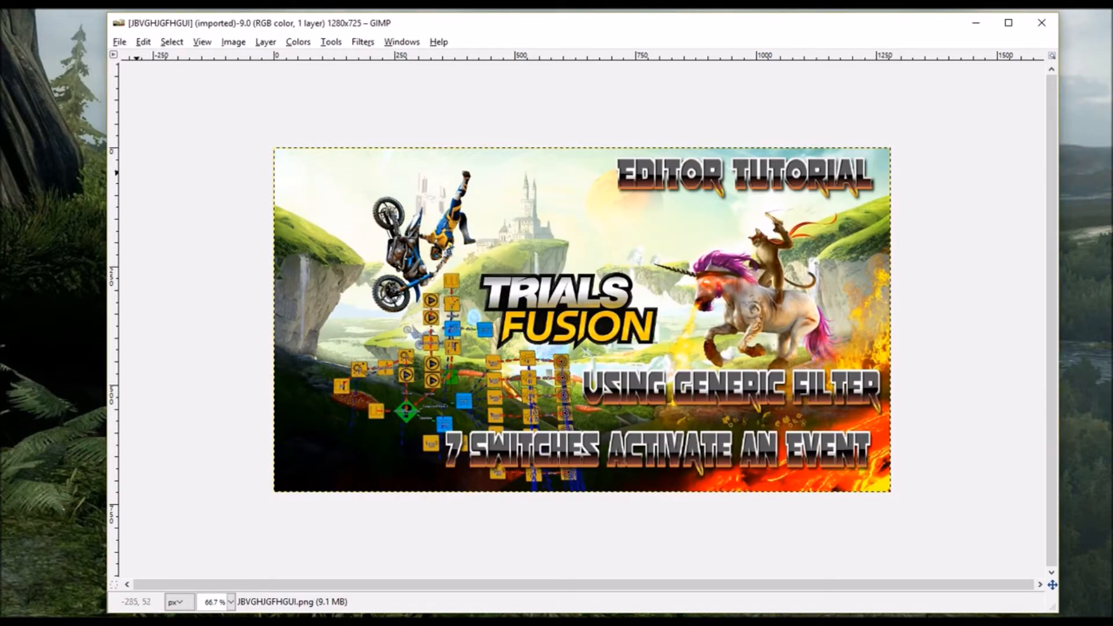
In GIMP, open v klvjilsdjvgilhilfhiofh.png to view the transparent logo, and close its image window again
click(120, 42)
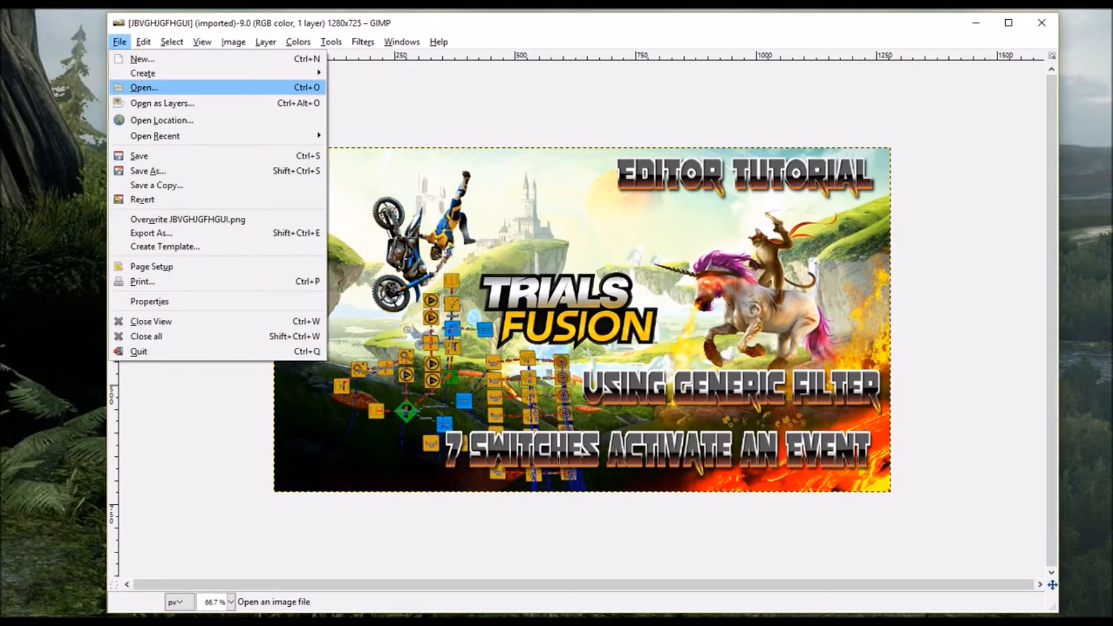
click(144, 87)
scroll(249, 162, up, 4)
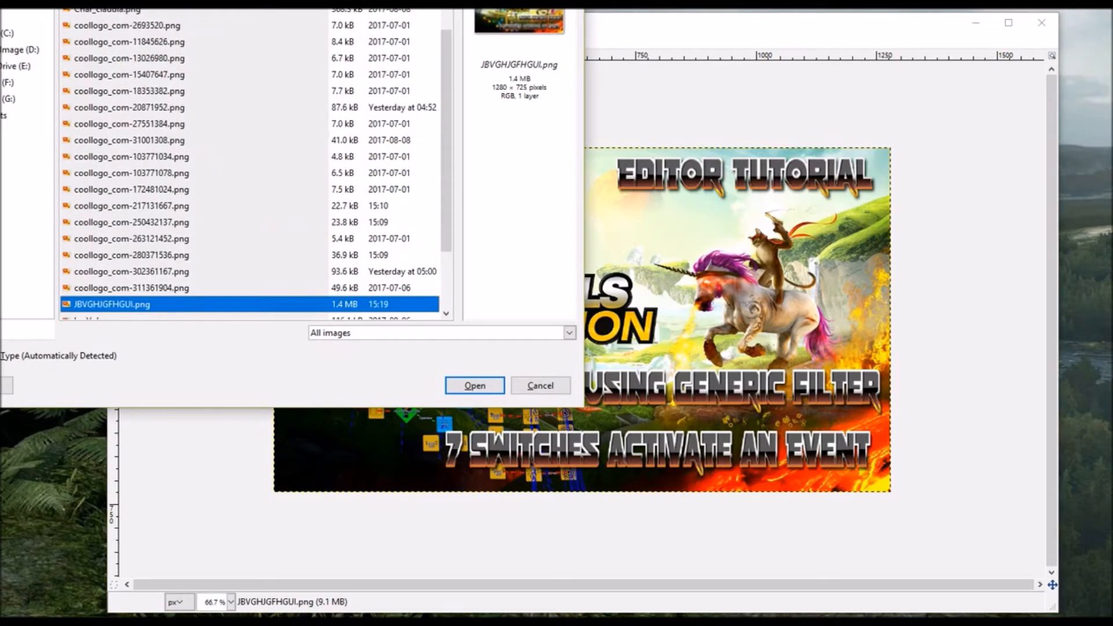
scroll(250, 163, down, 4)
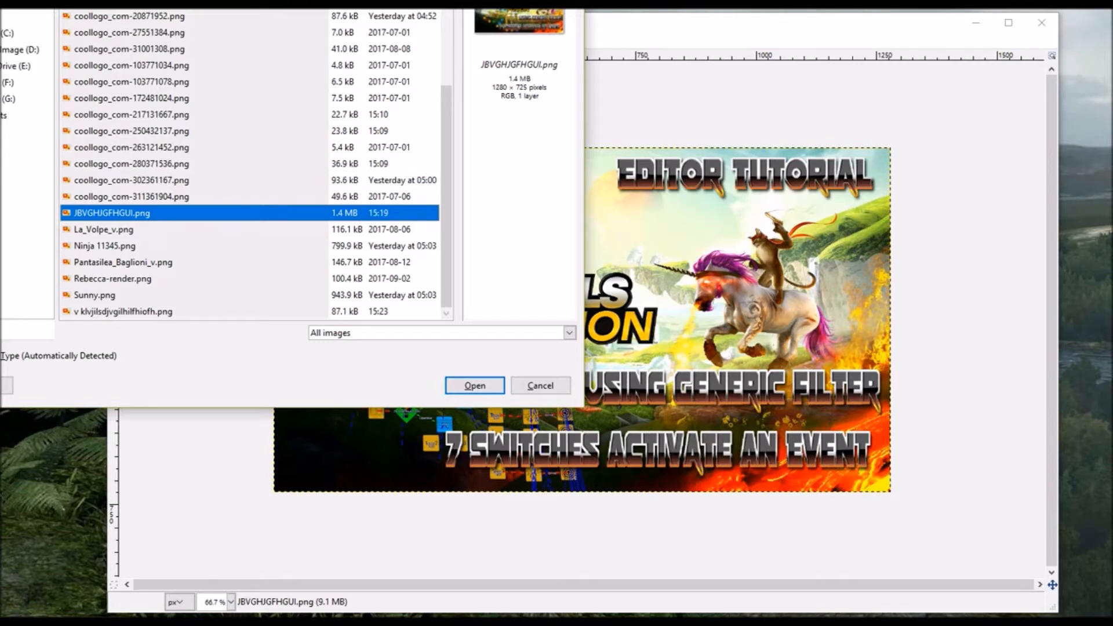
click(174, 312)
click(475, 385)
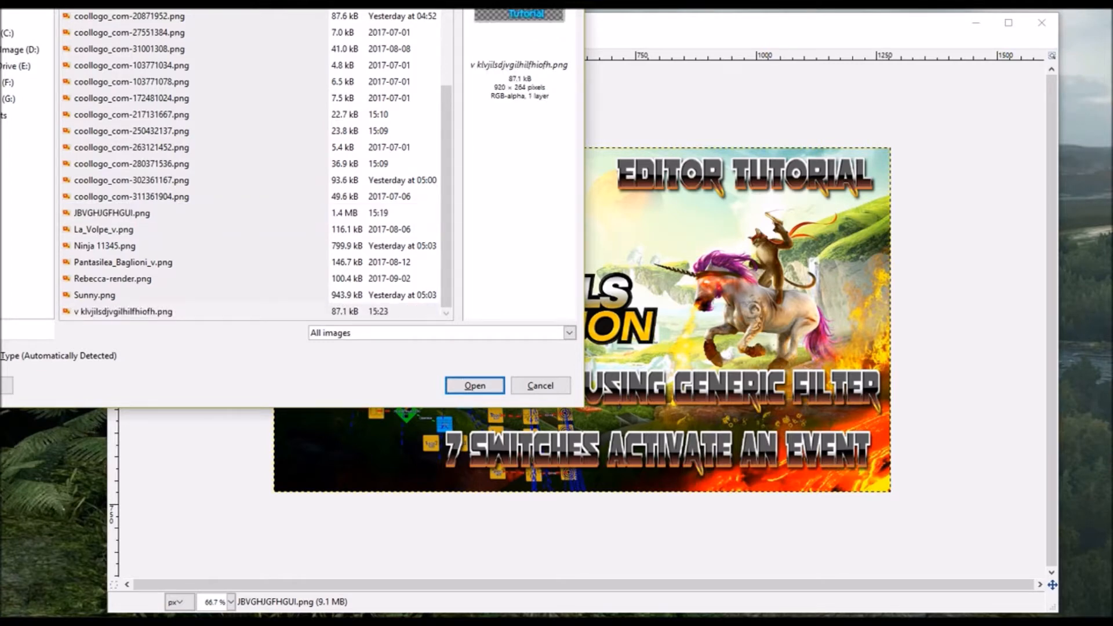
click(174, 312)
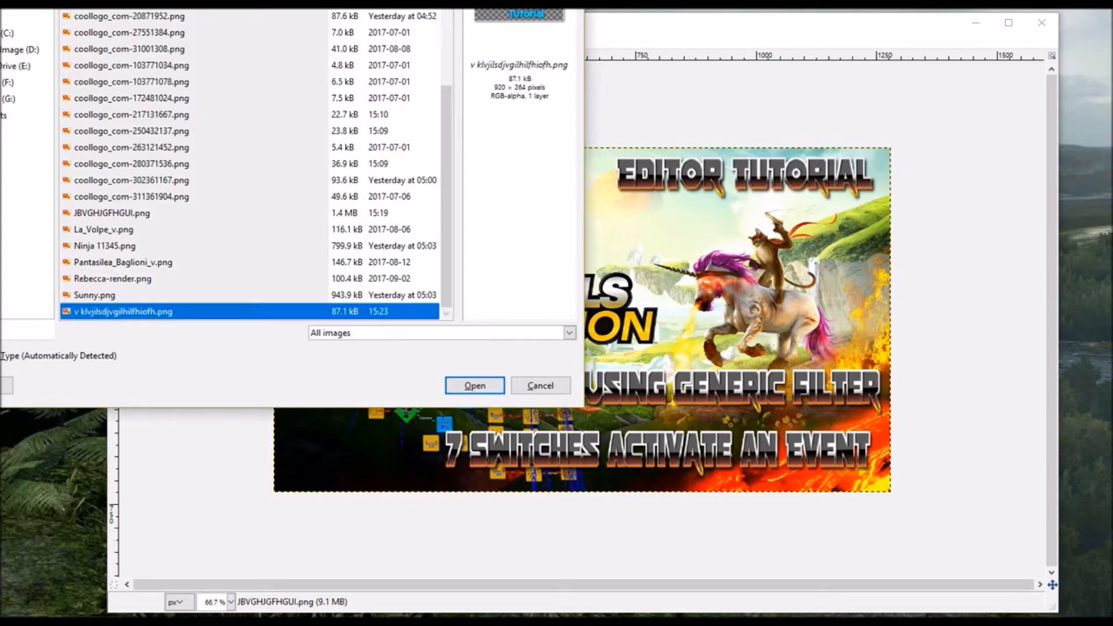
key(Return)
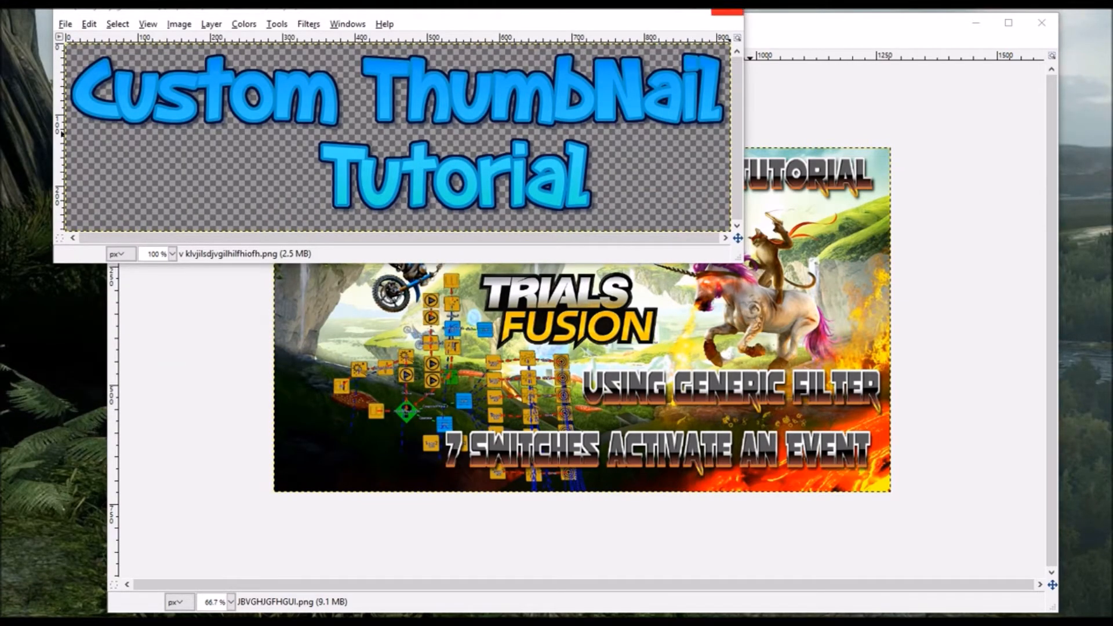
click(727, 12)
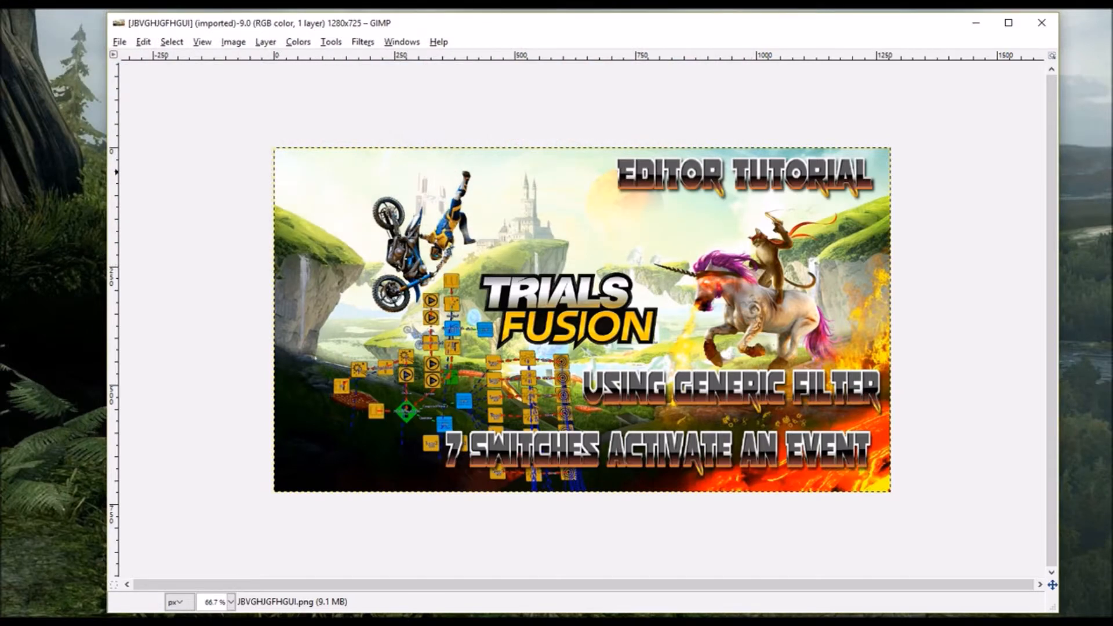
Add v klvjilsdjvgilhilfhiofh.png to the Trials Fusion thumbnail as a new layer
key(alt+Tab)
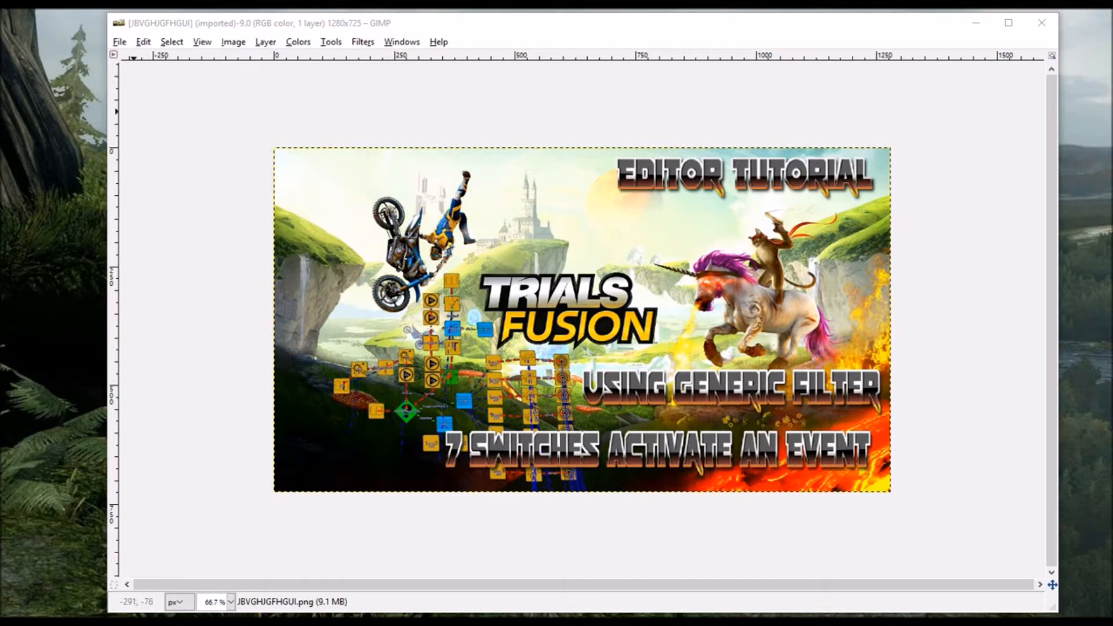
click(120, 41)
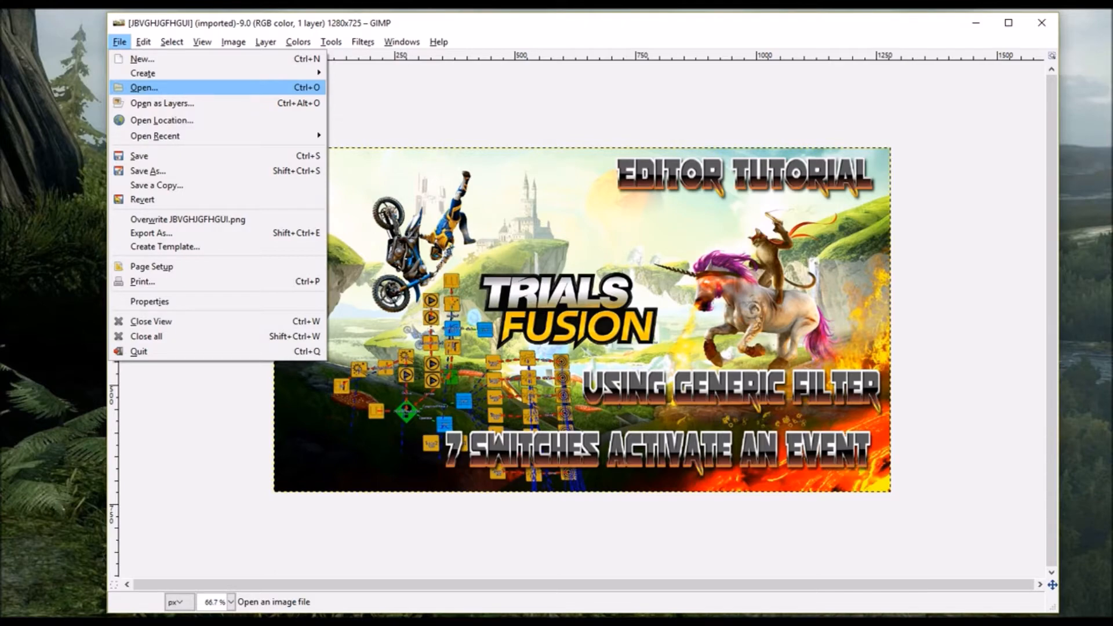
click(145, 87)
key(Return)
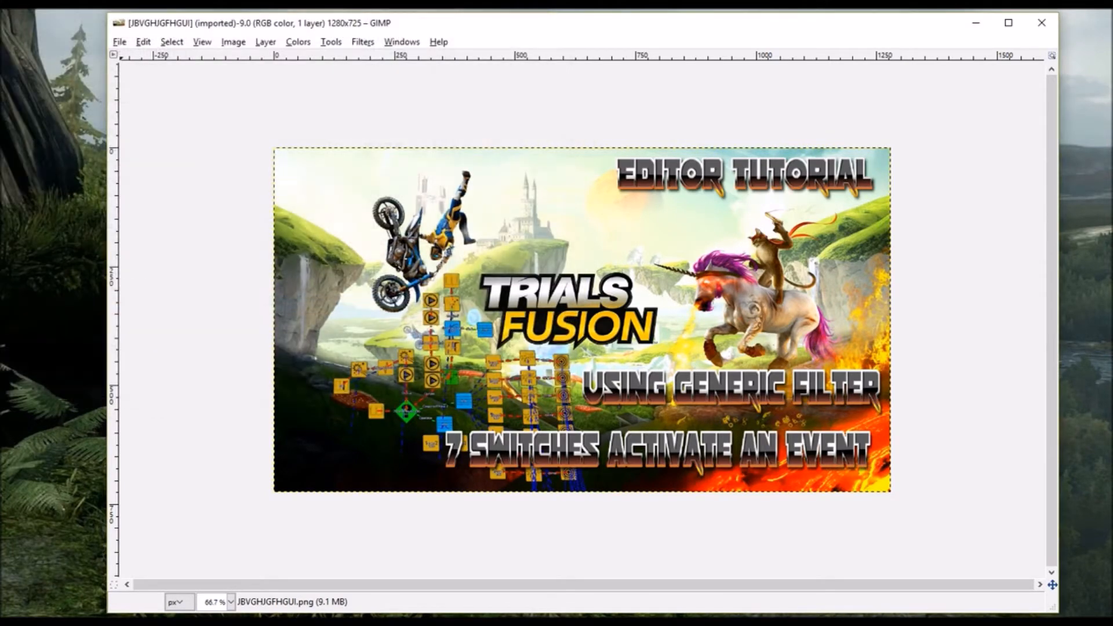
click(119, 41)
click(145, 87)
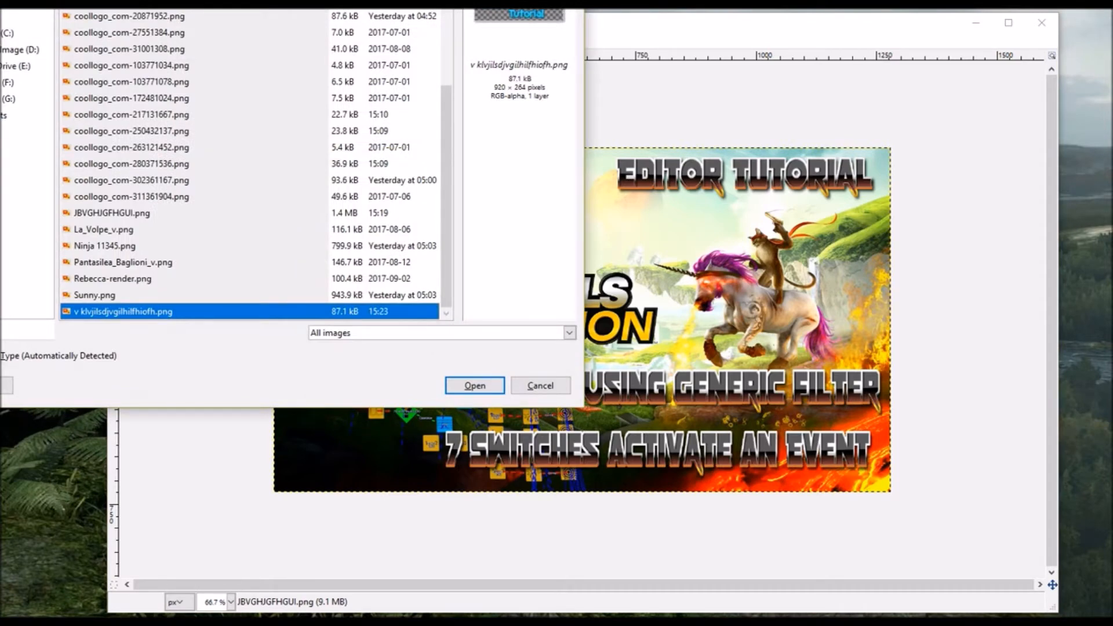
key(Return)
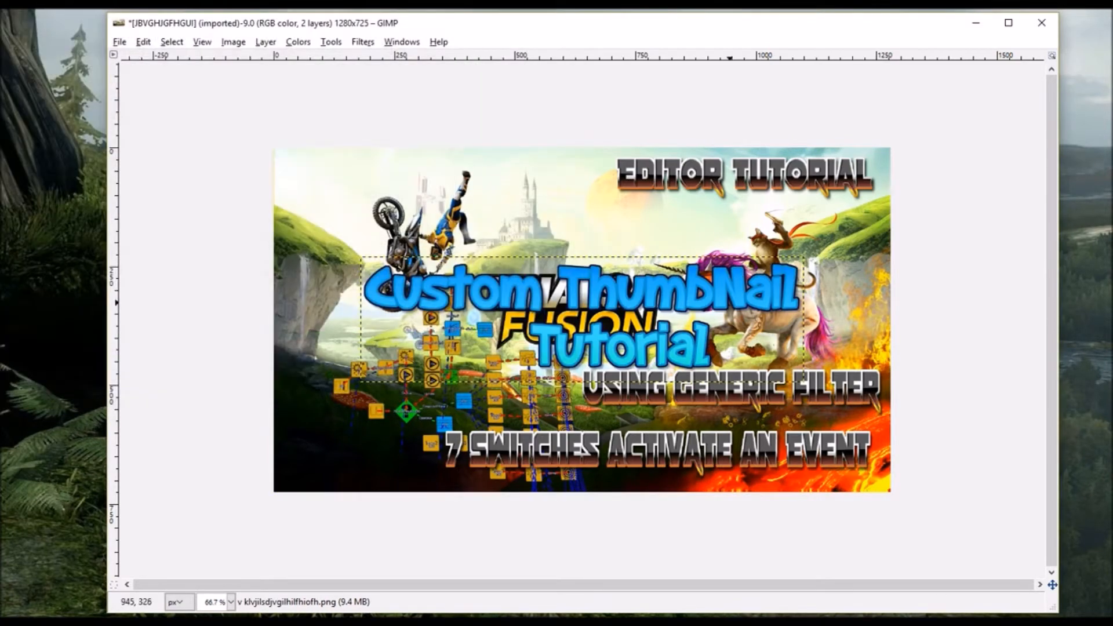
Scale the Custom ThumbNail Tutorial logo layer narrower and taller, so its right edge ends just before the unicorn
click(331, 42)
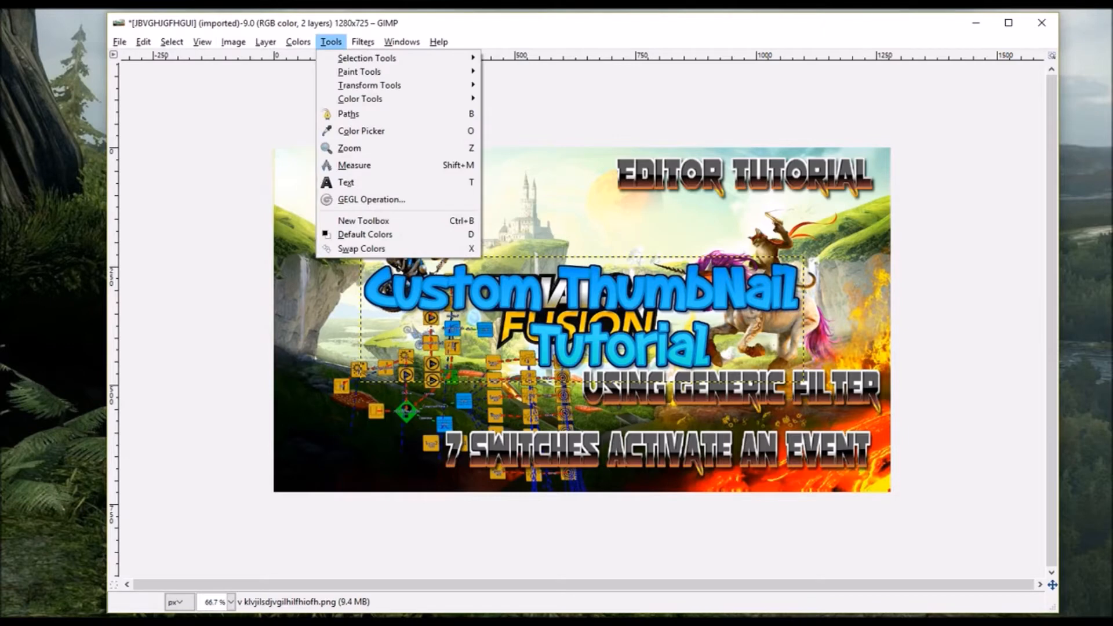
mouse_move(369, 85)
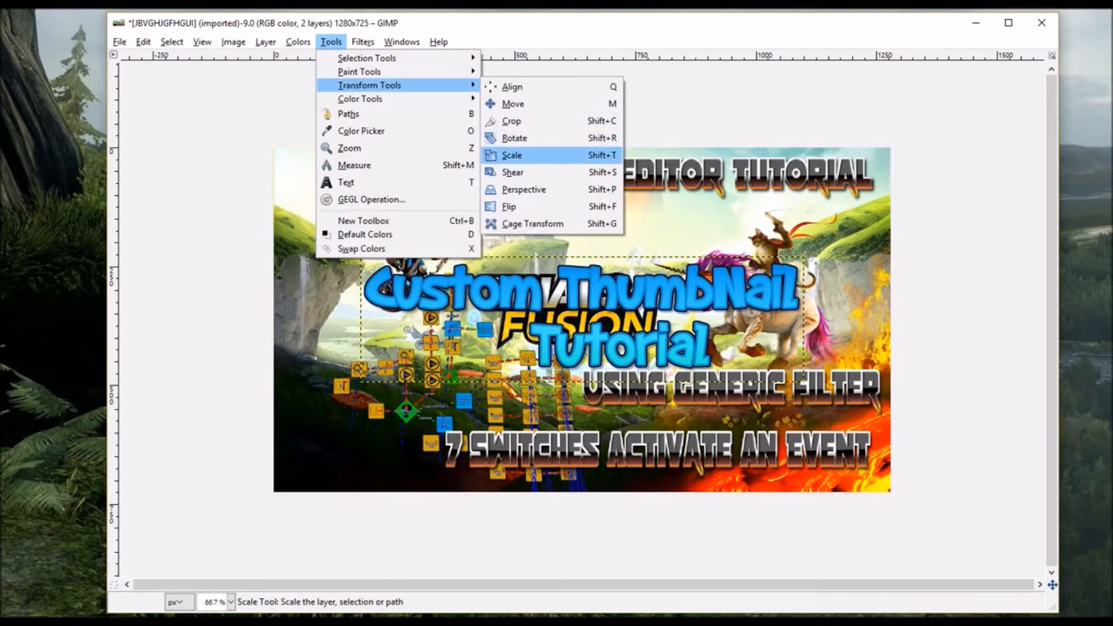
click(512, 155)
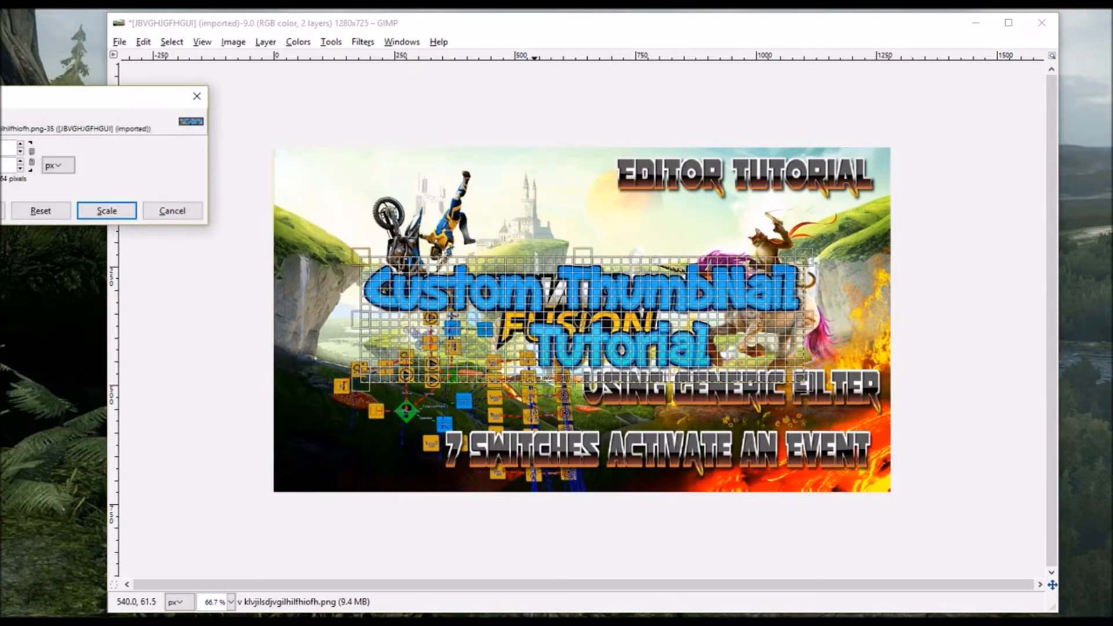
drag(812, 395, 687, 455)
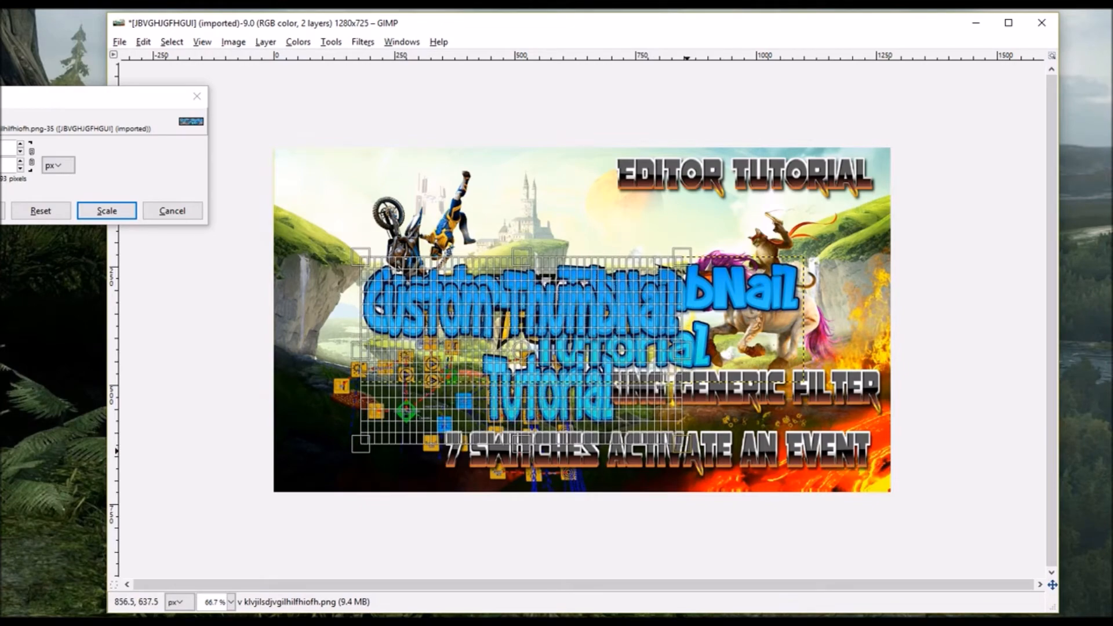
click(107, 211)
click(622, 346)
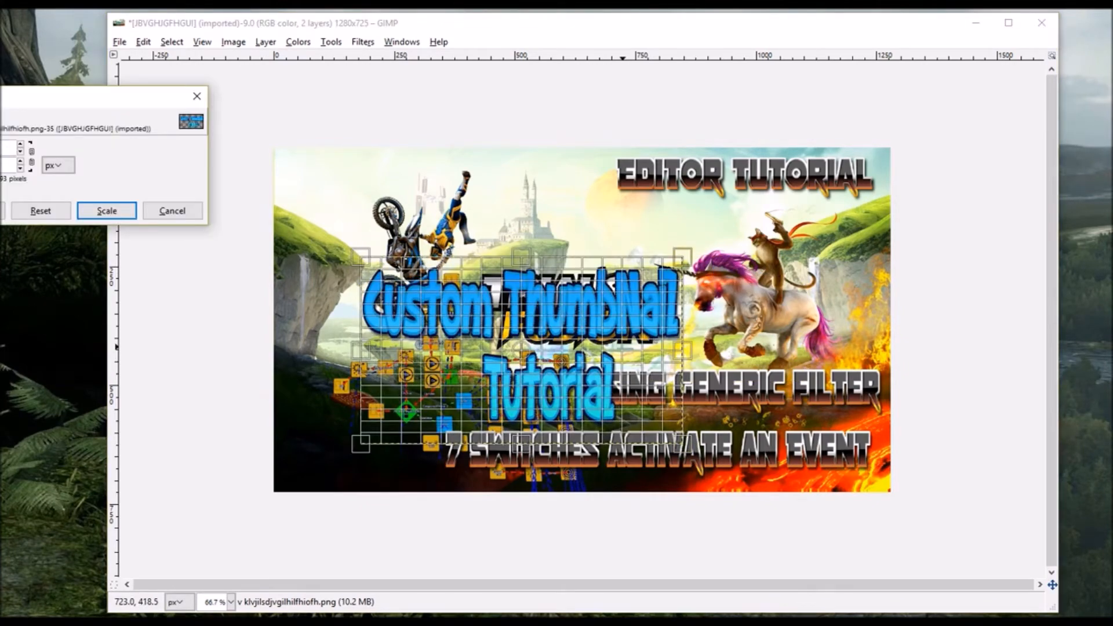
drag(625, 349, 448, 289)
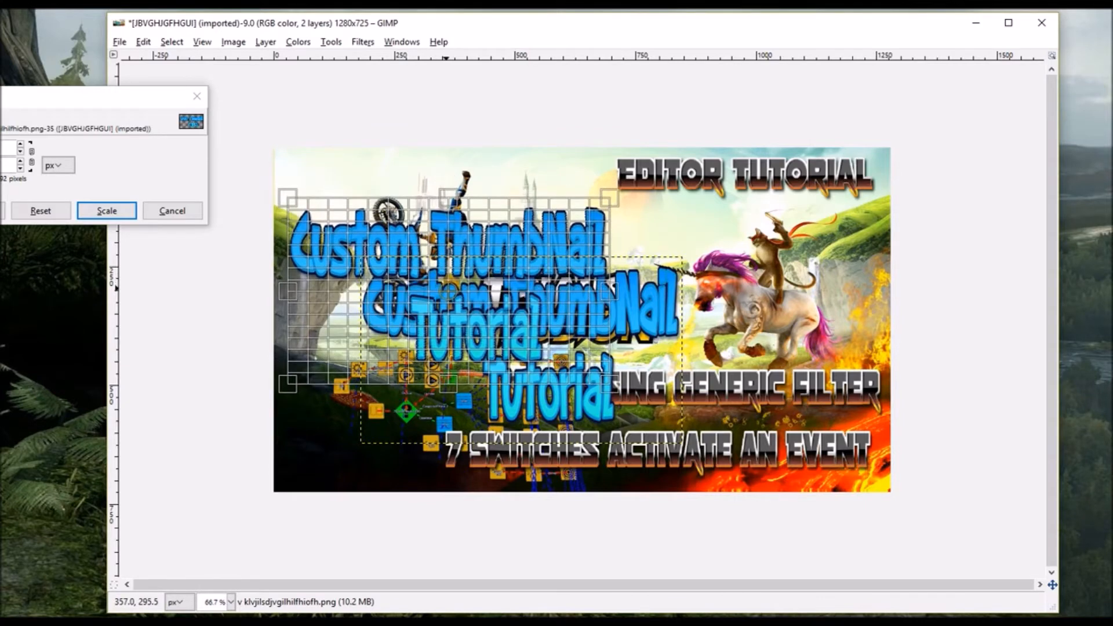
click(172, 211)
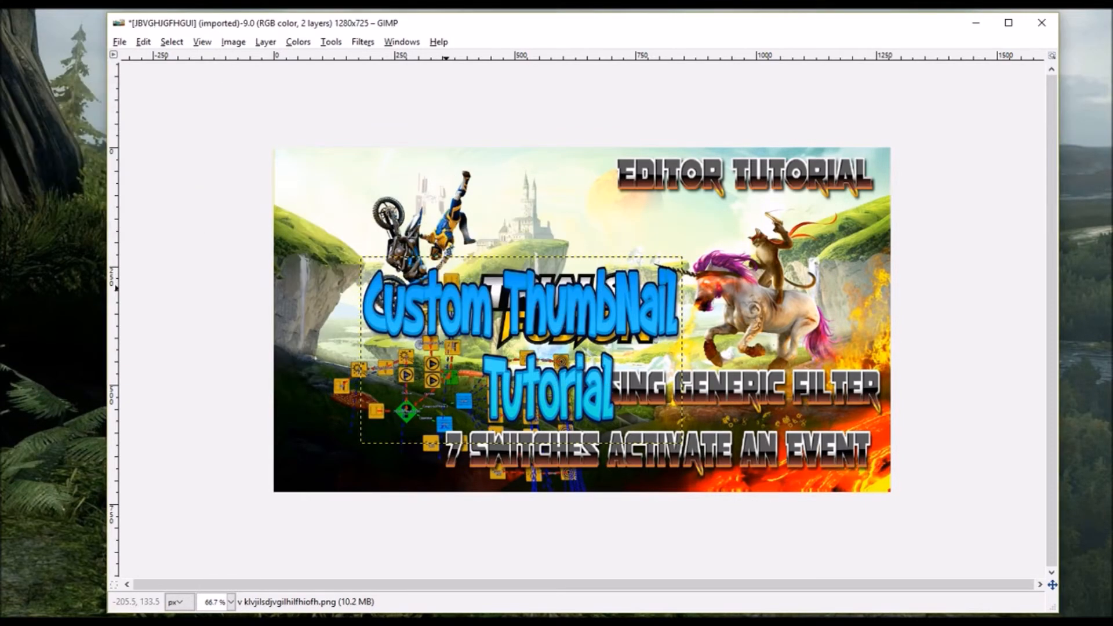
Rotate the logo layer by -46.75 degrees around a center at X 436.50, Y 355.50 px
click(234, 42)
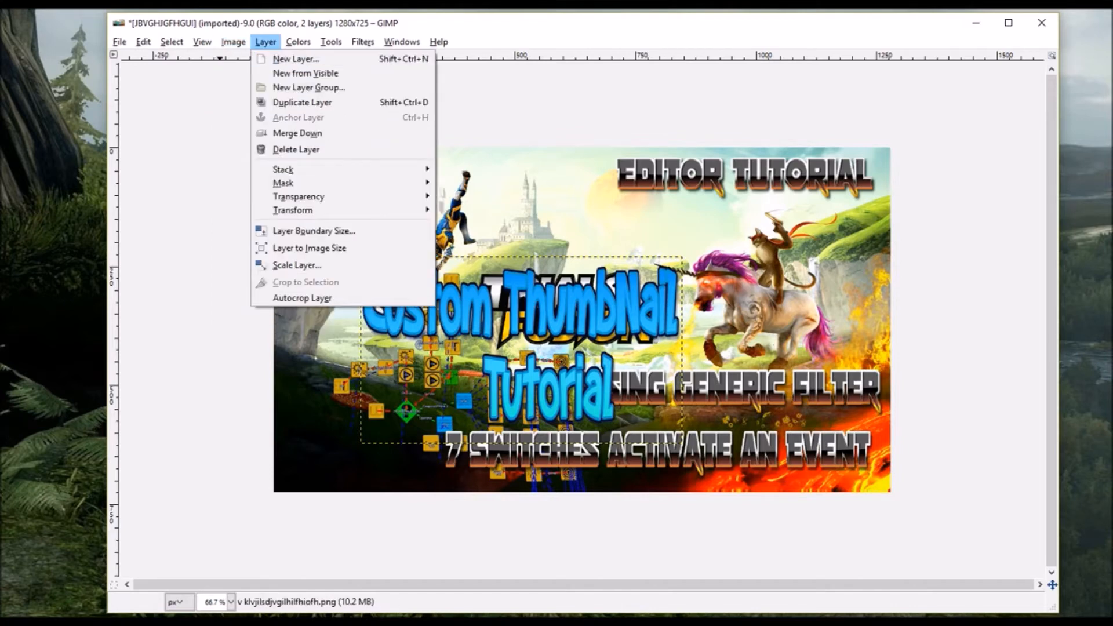
mouse_move(371, 58)
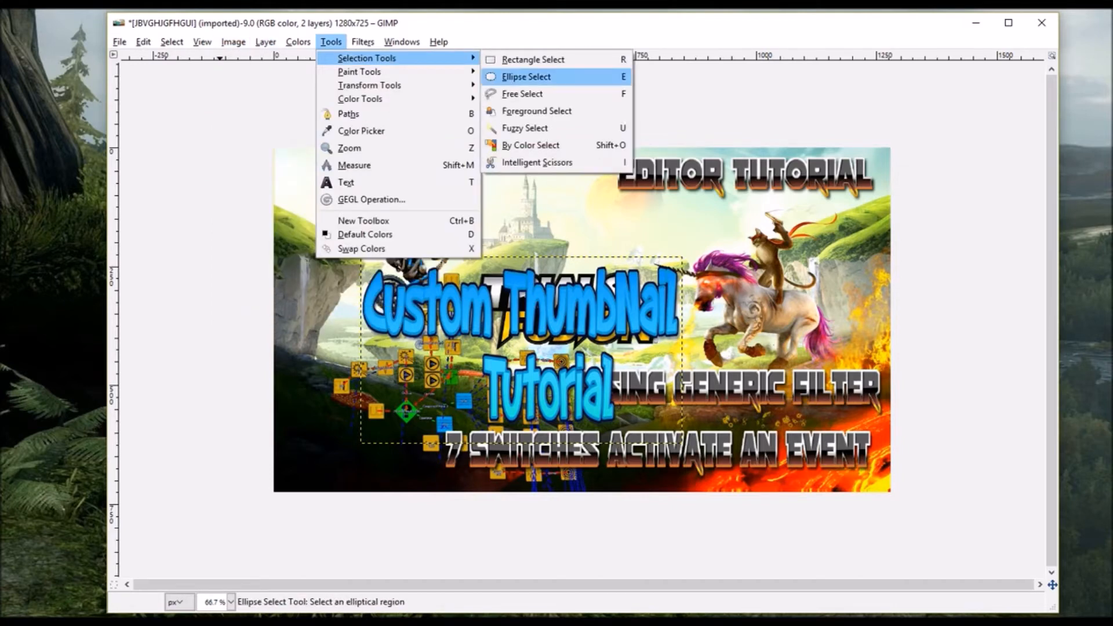
mouse_move(400, 86)
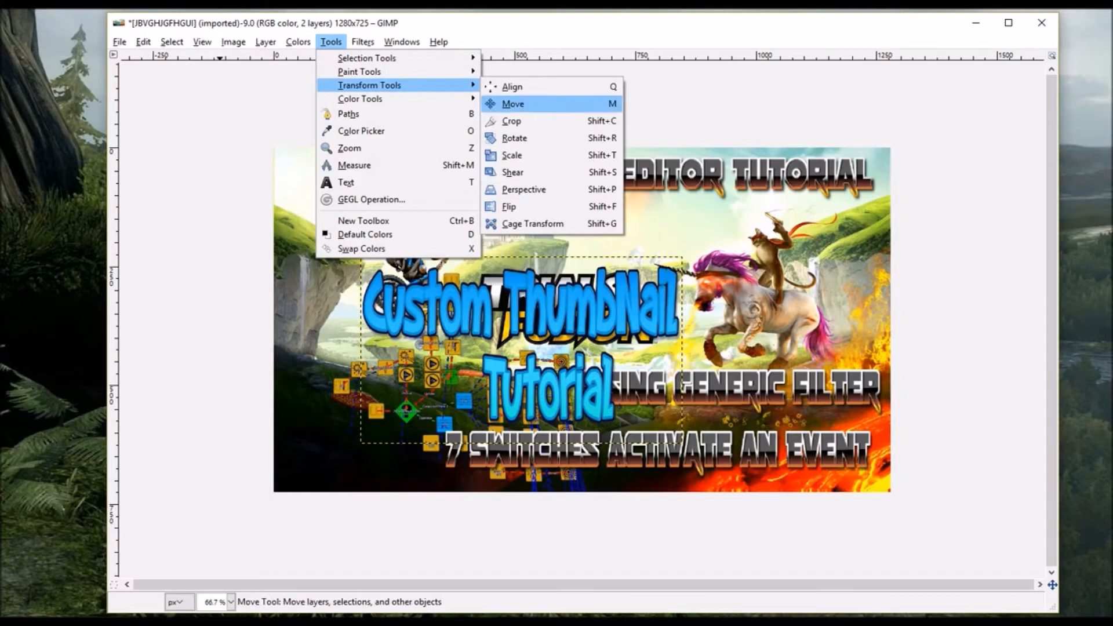
click(514, 138)
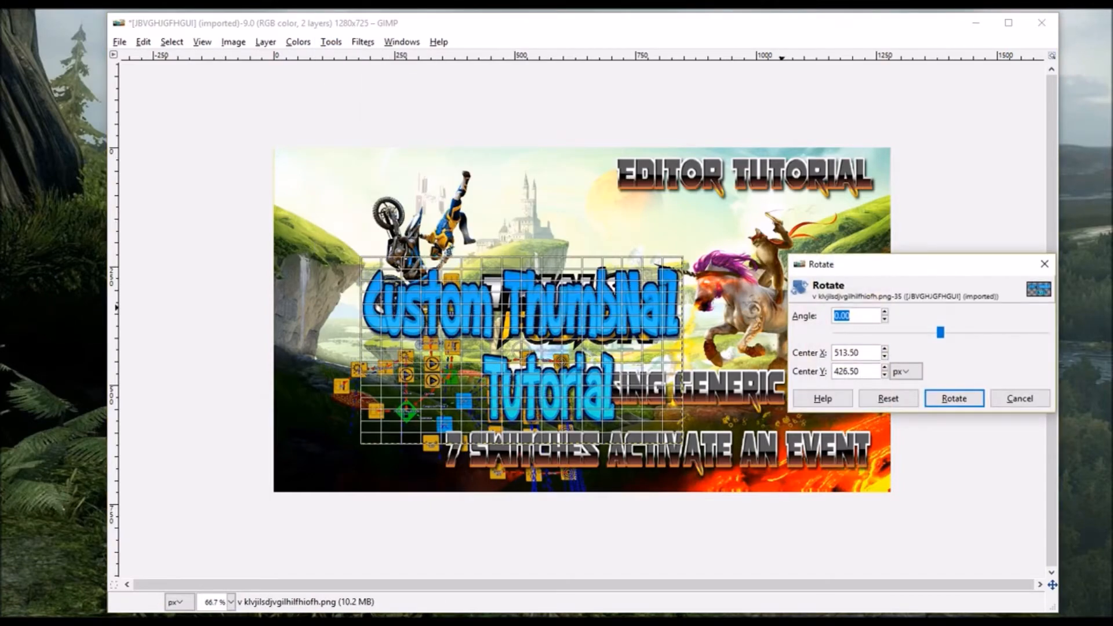
drag(673, 261, 604, 185)
drag(522, 354, 538, 327)
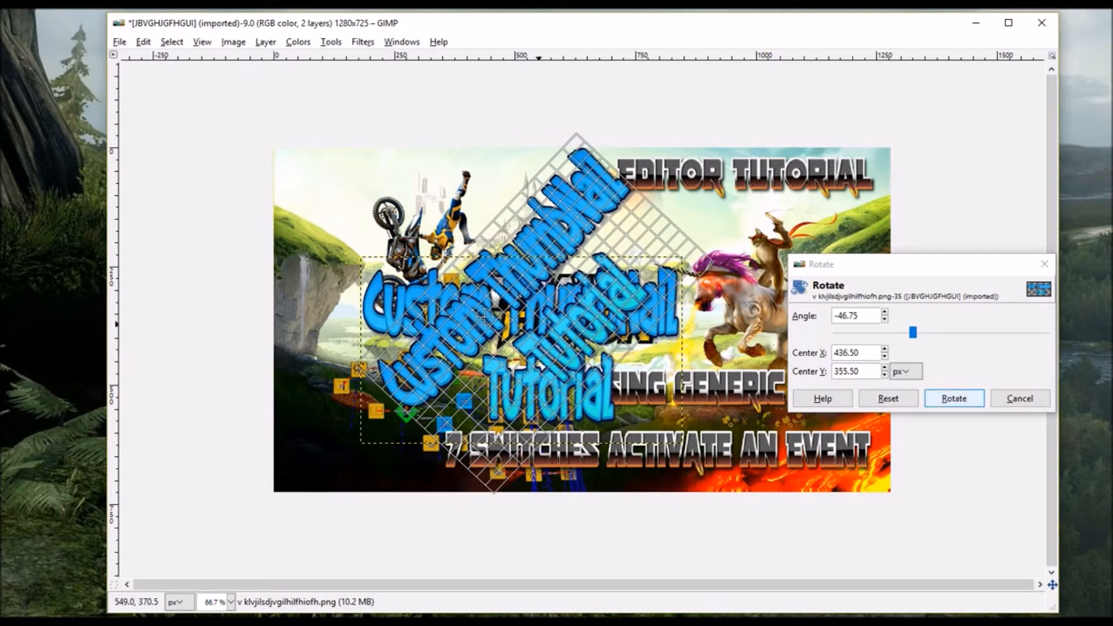
click(954, 398)
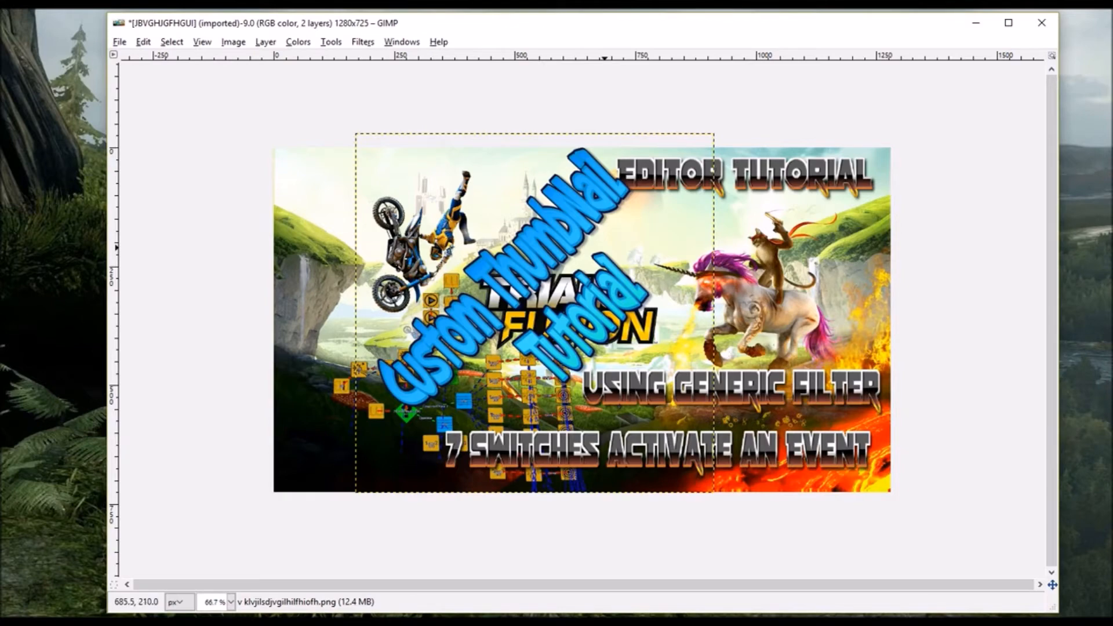
Rotate the tilted logo layer back by 18.87 degrees for a gentler upward slant
click(541, 231)
drag(708, 476, 637, 522)
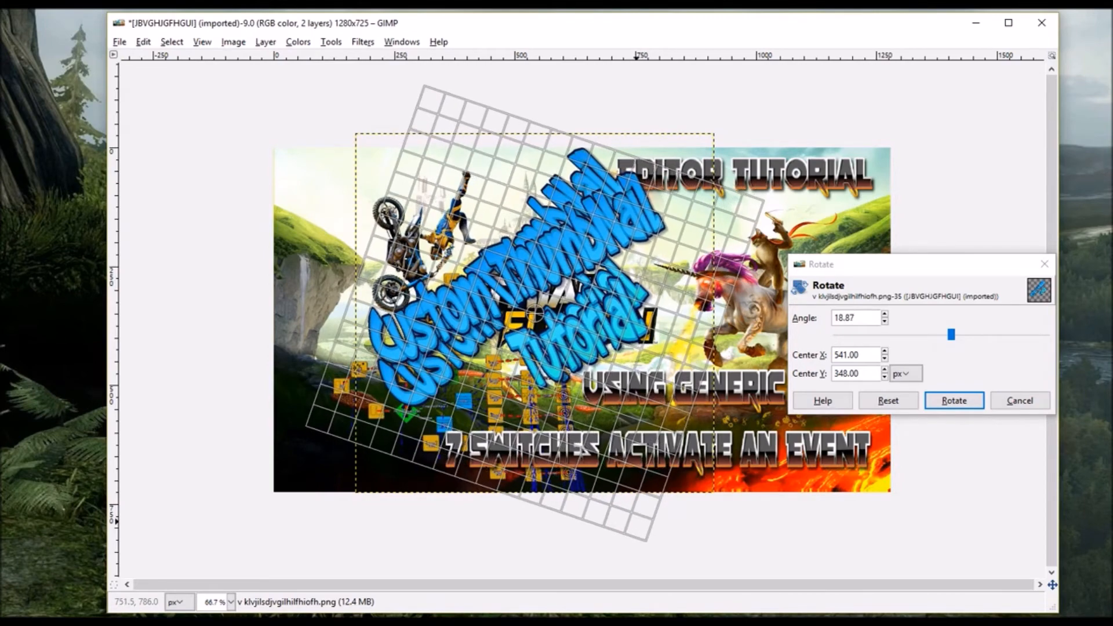
click(954, 401)
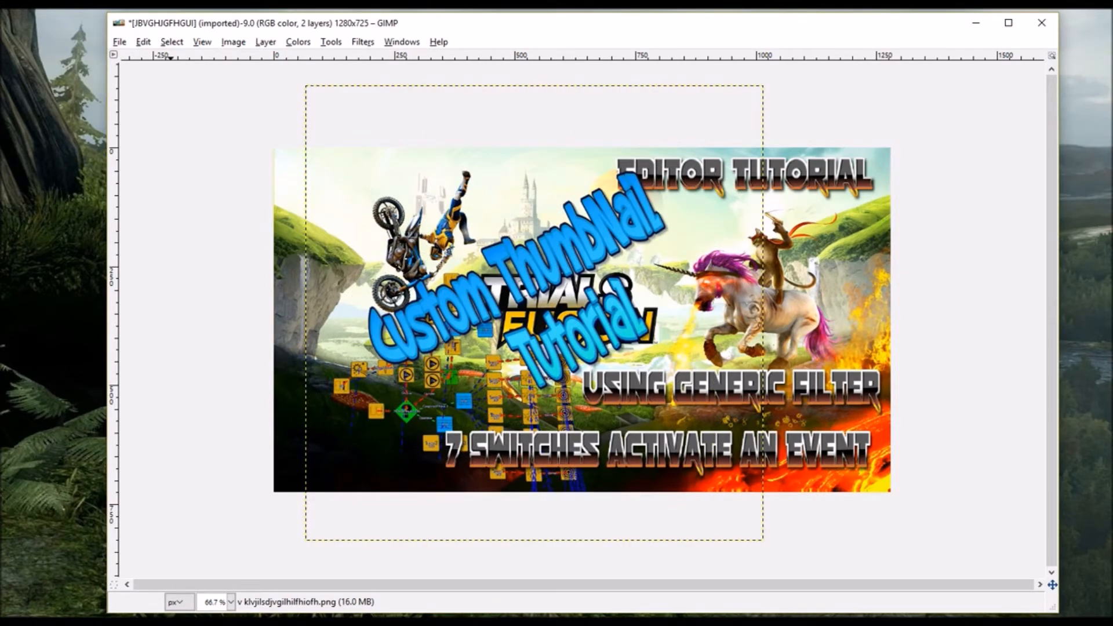
Move the slanted logo over the motorbike in the thumbnail's upper-left area, undoing the accidental shift of the background layer
click(119, 42)
mouse_move(266, 42)
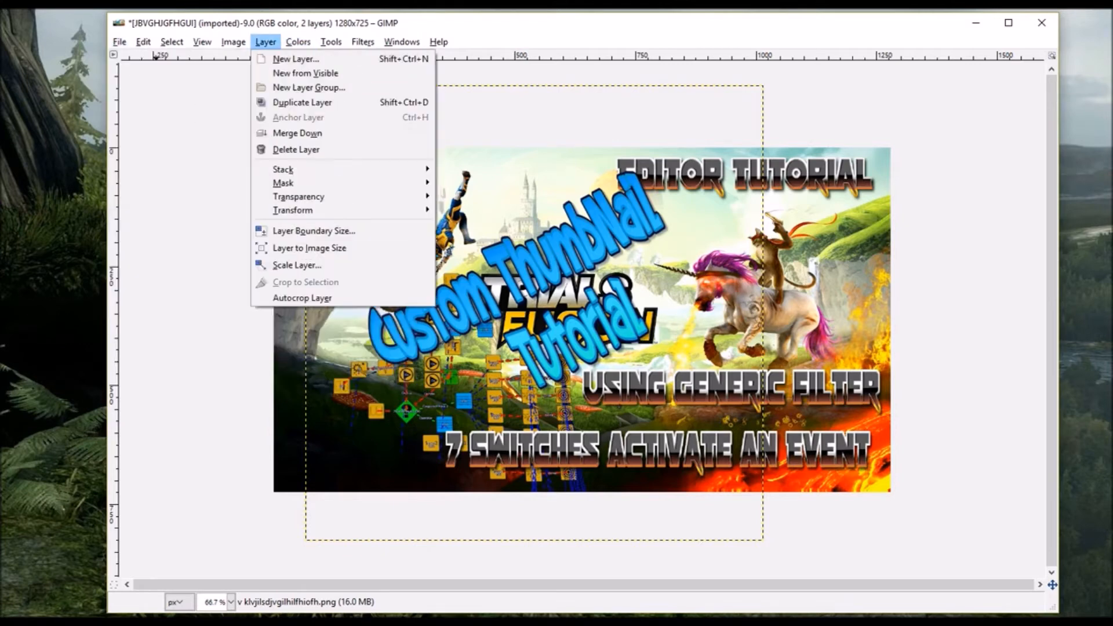
mouse_move(331, 42)
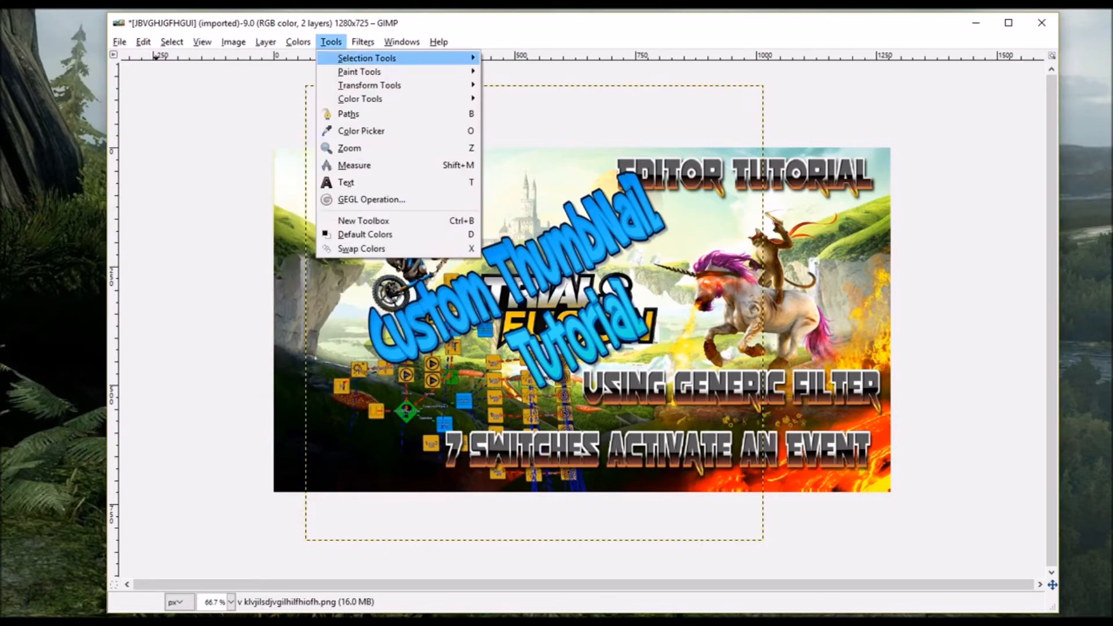
mouse_move(367, 58)
mouse_move(369, 85)
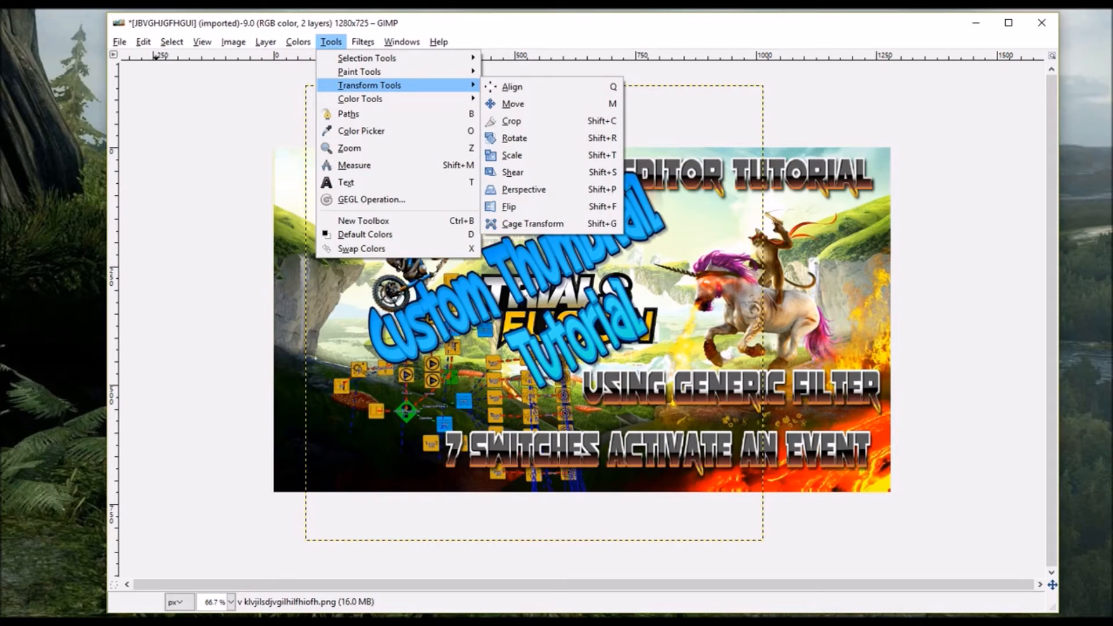
click(513, 104)
drag(562, 293, 476, 259)
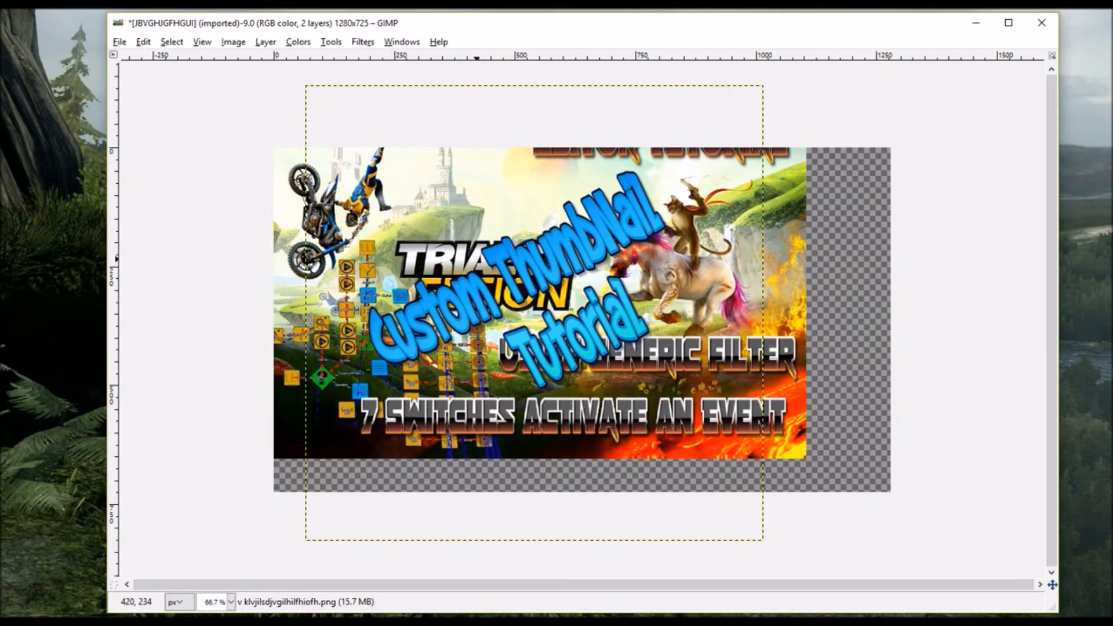
click(143, 42)
click(168, 54)
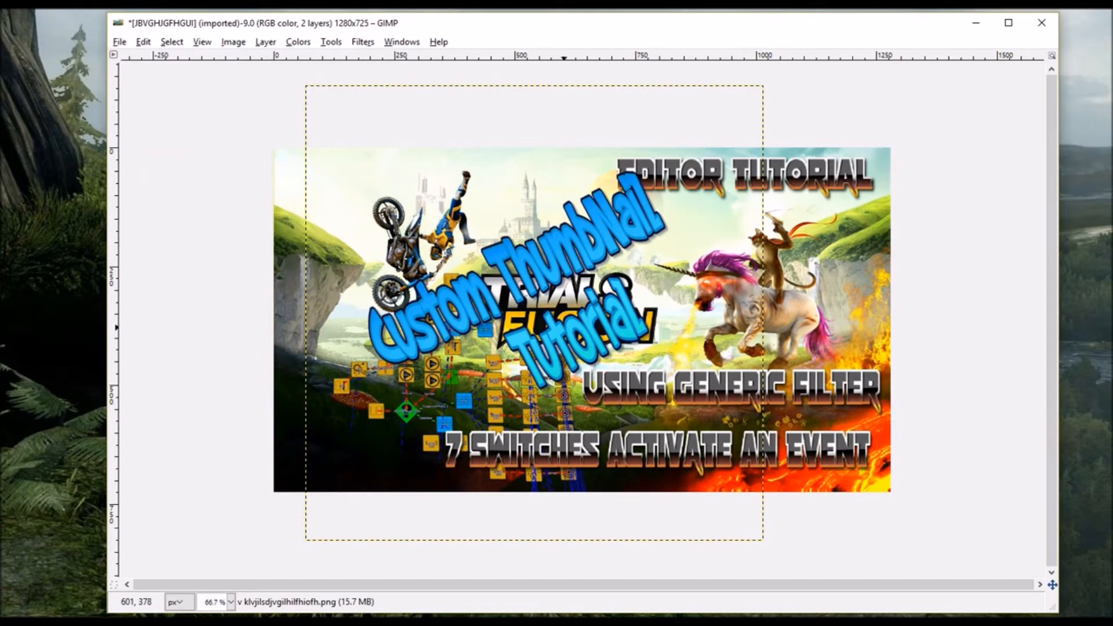
drag(564, 337, 473, 322)
drag(435, 285, 435, 284)
Scale the logo layer down from its corners and left edge, keeping the text over the motorbike
click(331, 42)
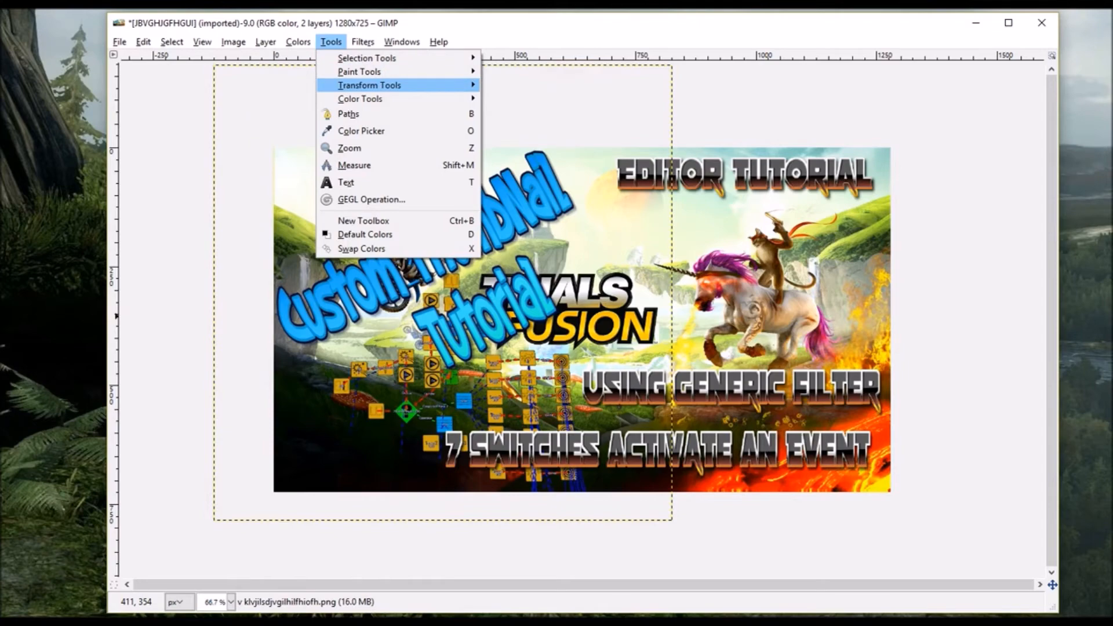
mouse_move(400, 85)
click(510, 152)
click(590, 249)
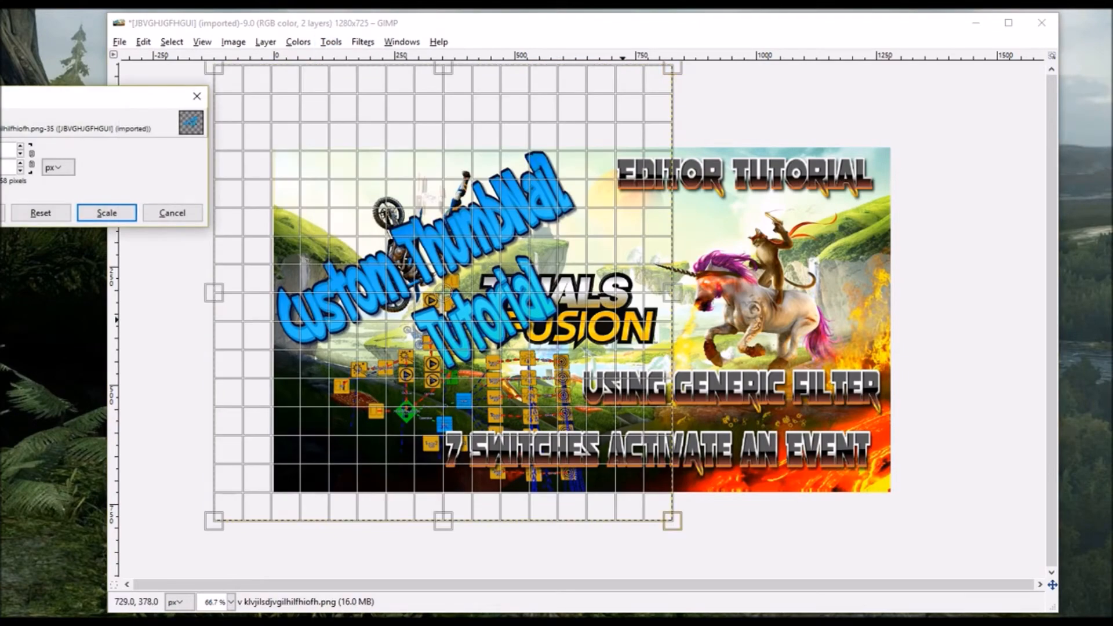
drag(672, 521, 608, 456)
drag(214, 259, 228, 264)
drag(609, 67, 608, 92)
click(107, 213)
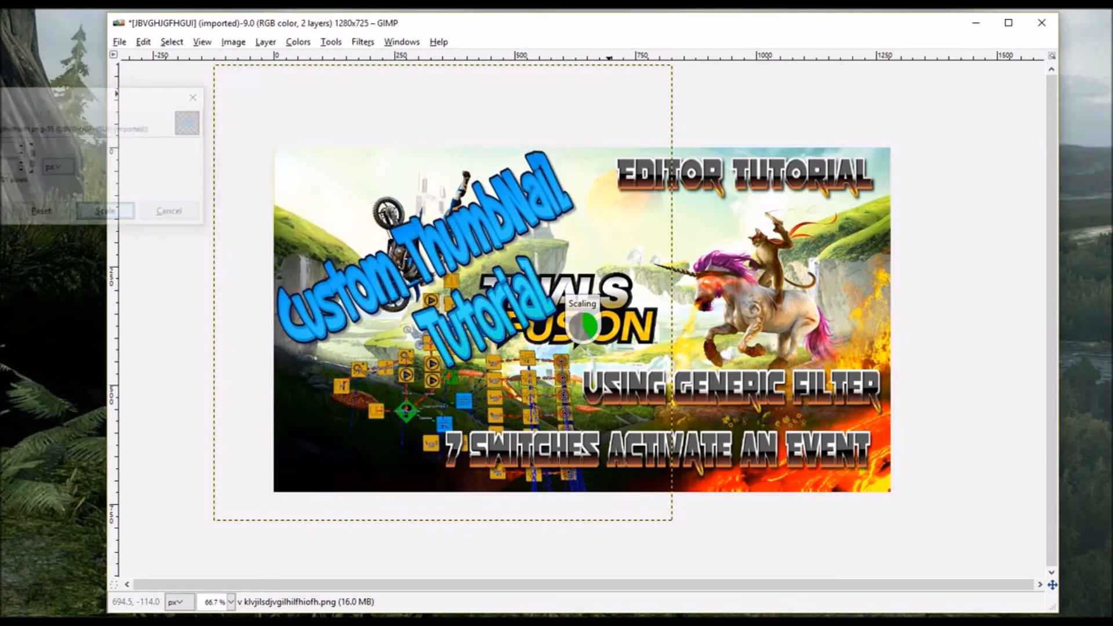
Shrink the logo further in two more scaling passes until the text sits clear of the Trials Fusion title
click(466, 398)
drag(607, 461, 569, 421)
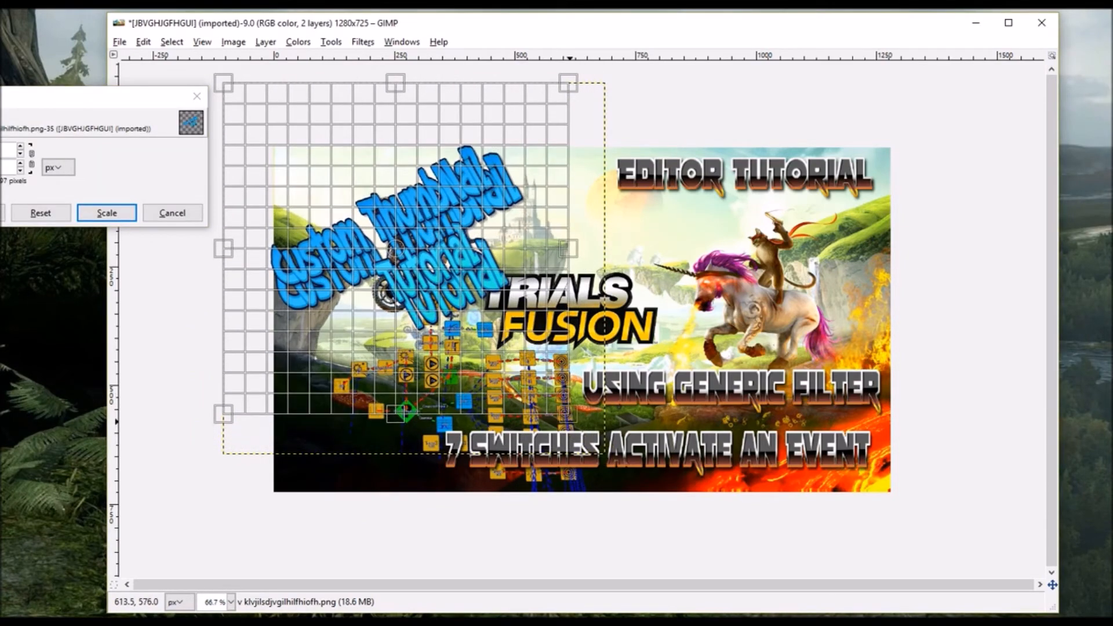
drag(224, 248, 233, 247)
drag(567, 83, 556, 90)
click(107, 213)
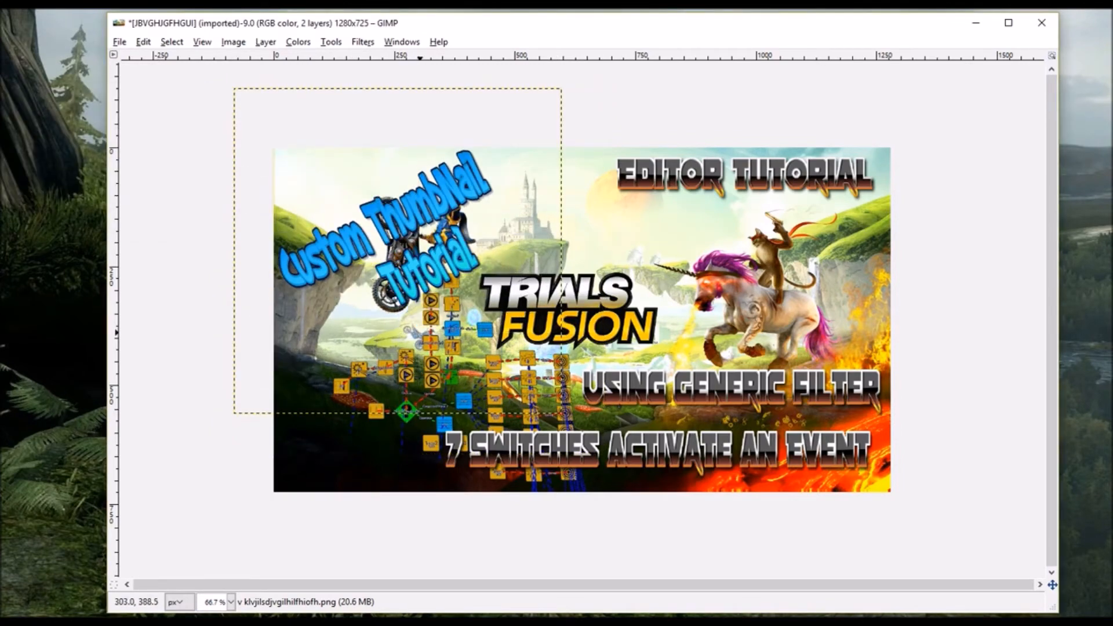
click(521, 109)
drag(561, 89, 558, 96)
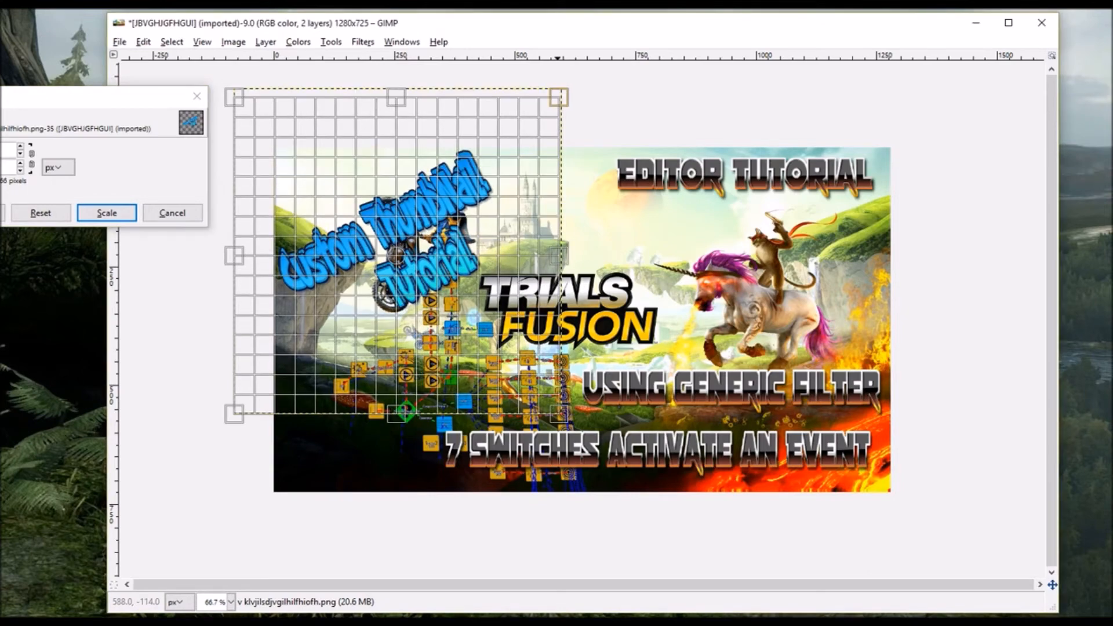
click(107, 213)
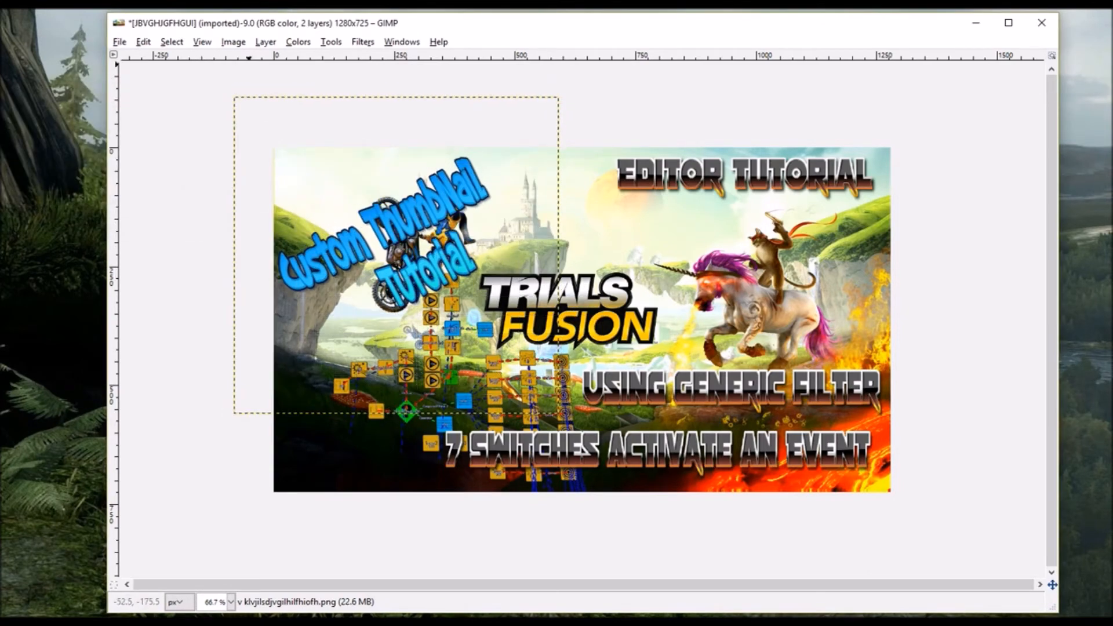
Start a perspective distortion of the logo layer, narrowing its right edge and stretching its two left corners outward
click(265, 42)
click(331, 42)
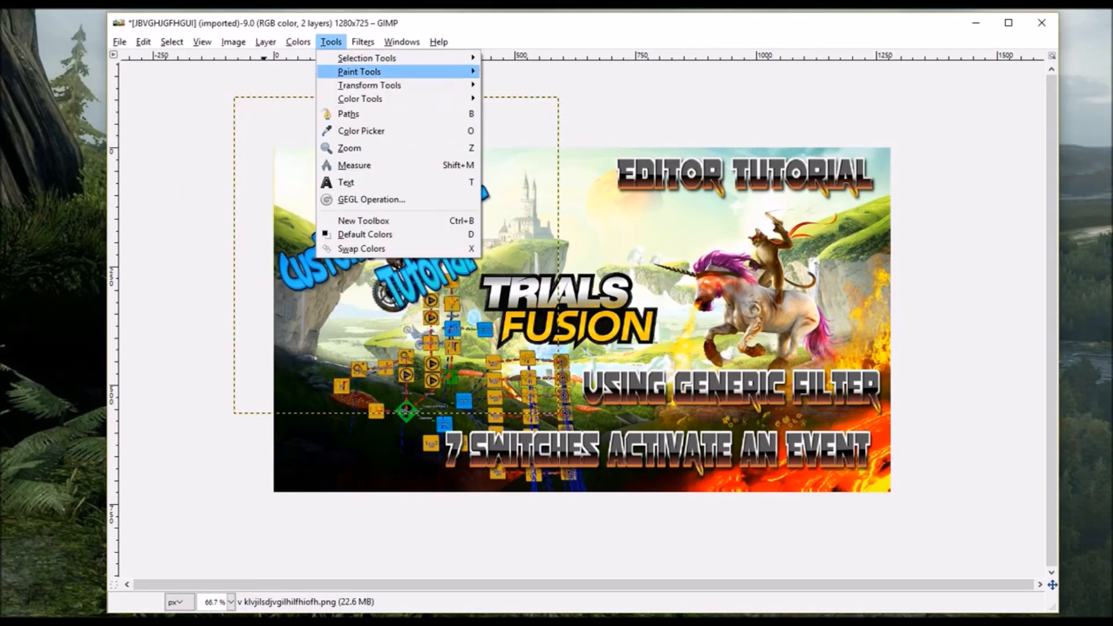
mouse_move(406, 84)
click(538, 190)
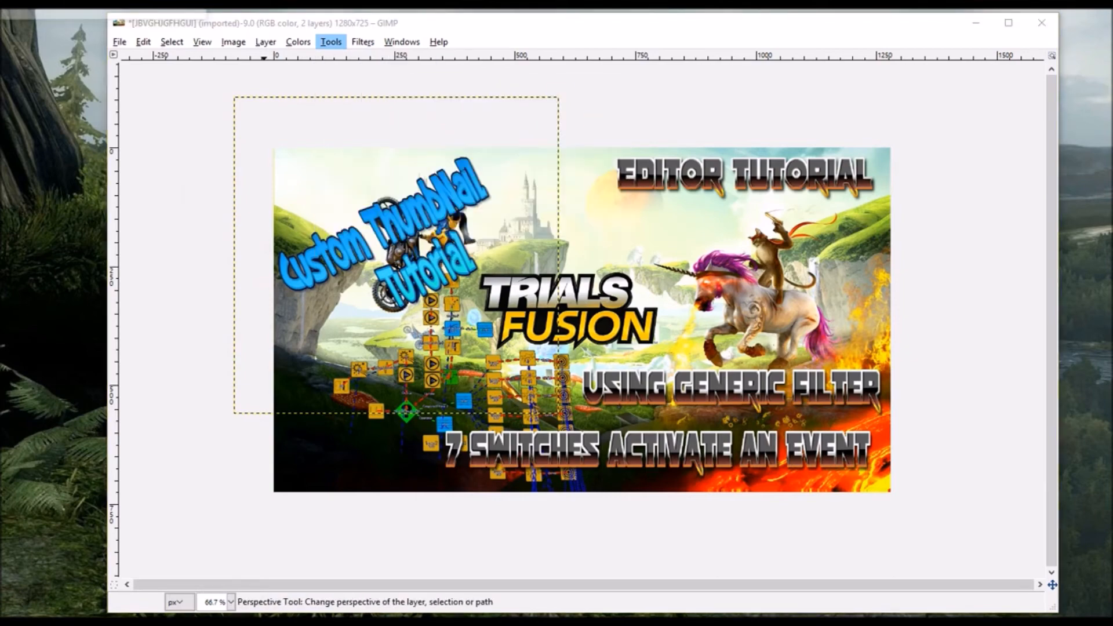
click(537, 186)
drag(511, 200, 503, 282)
drag(235, 96, 217, 72)
drag(234, 414, 232, 473)
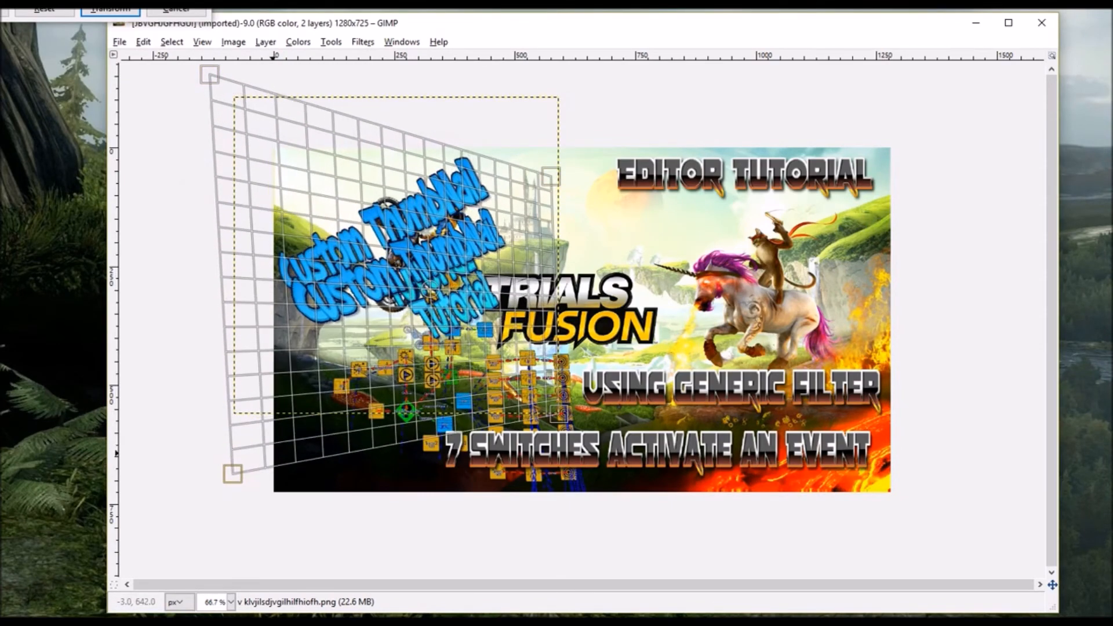
Raise the logo's perspective grid and widen its upper part over the motorbike, then apply the distortion
drag(525, 180, 533, 132)
drag(268, 185, 243, 123)
drag(320, 284, 302, 235)
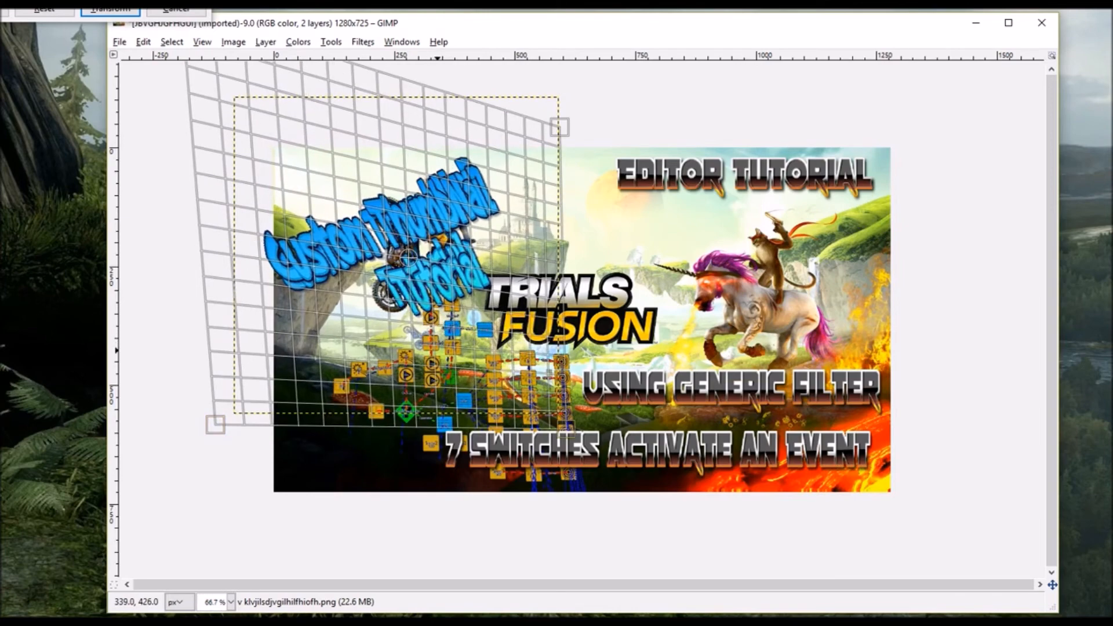
drag(522, 234, 555, 233)
drag(483, 154, 487, 143)
drag(262, 264, 291, 261)
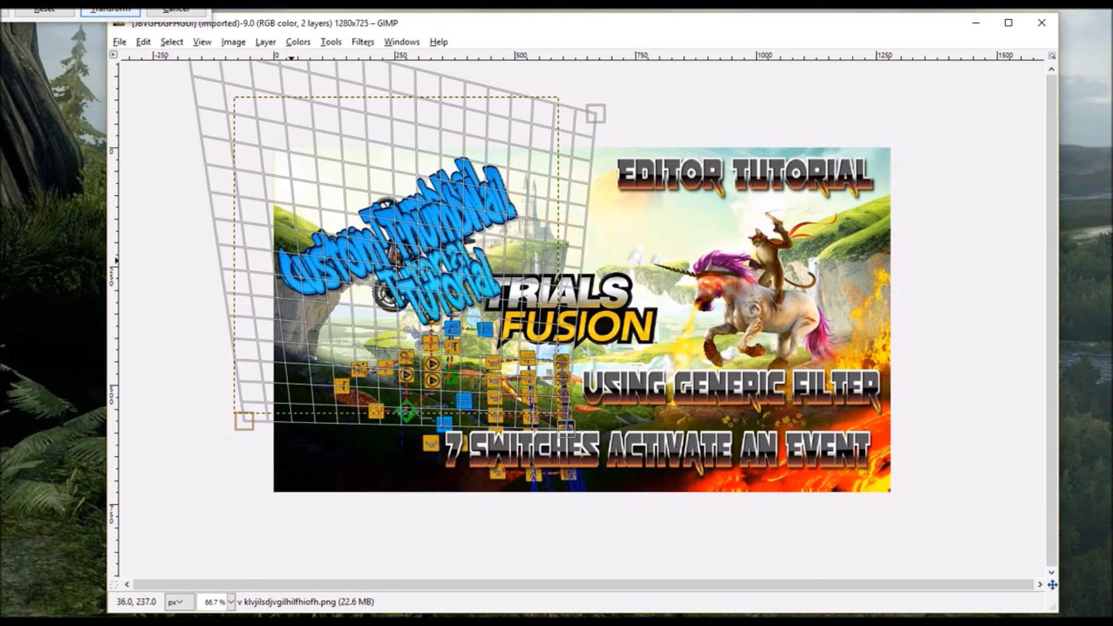
click(110, 10)
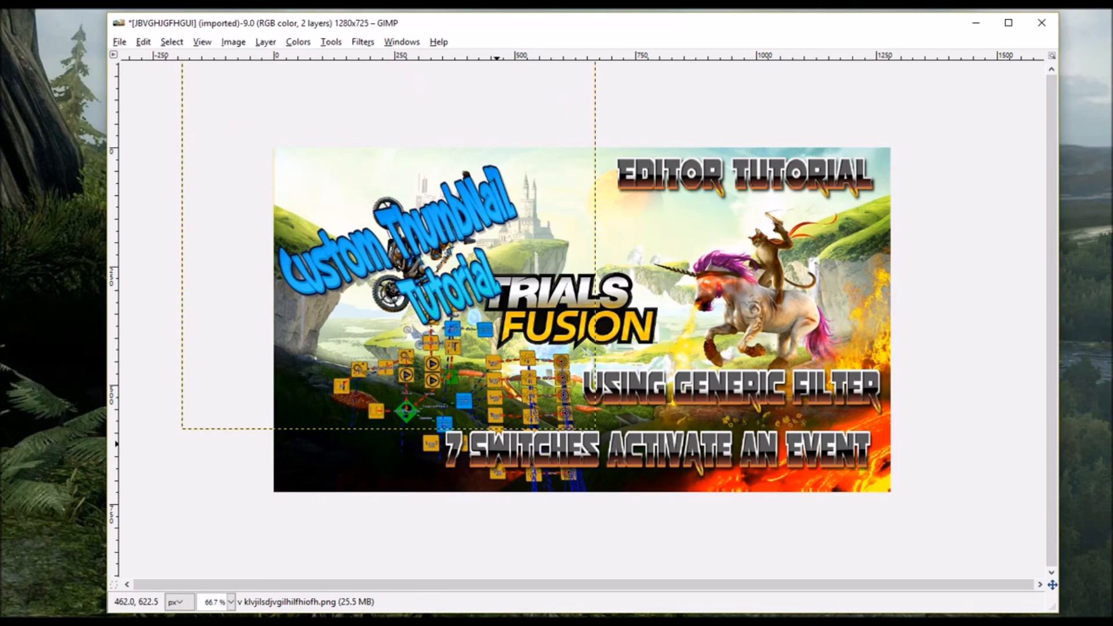
Apply further perspective transforms to the logo, pulling its lower-right part up and inward, clear of the Trials Fusion title
click(446, 297)
drag(504, 336, 475, 286)
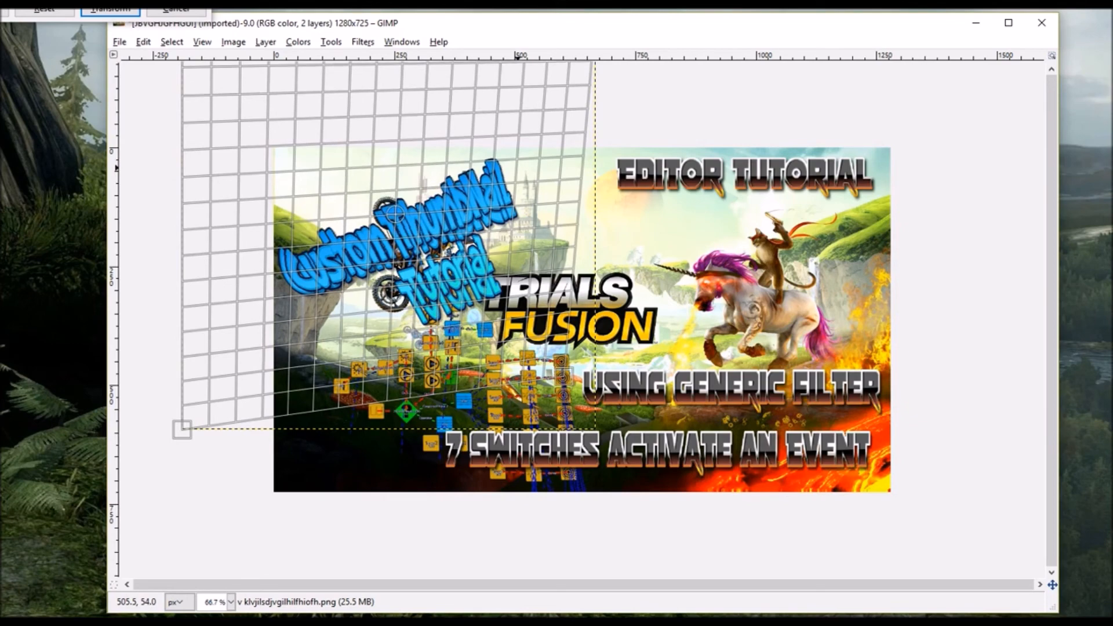
drag(517, 168, 517, 175)
click(110, 9)
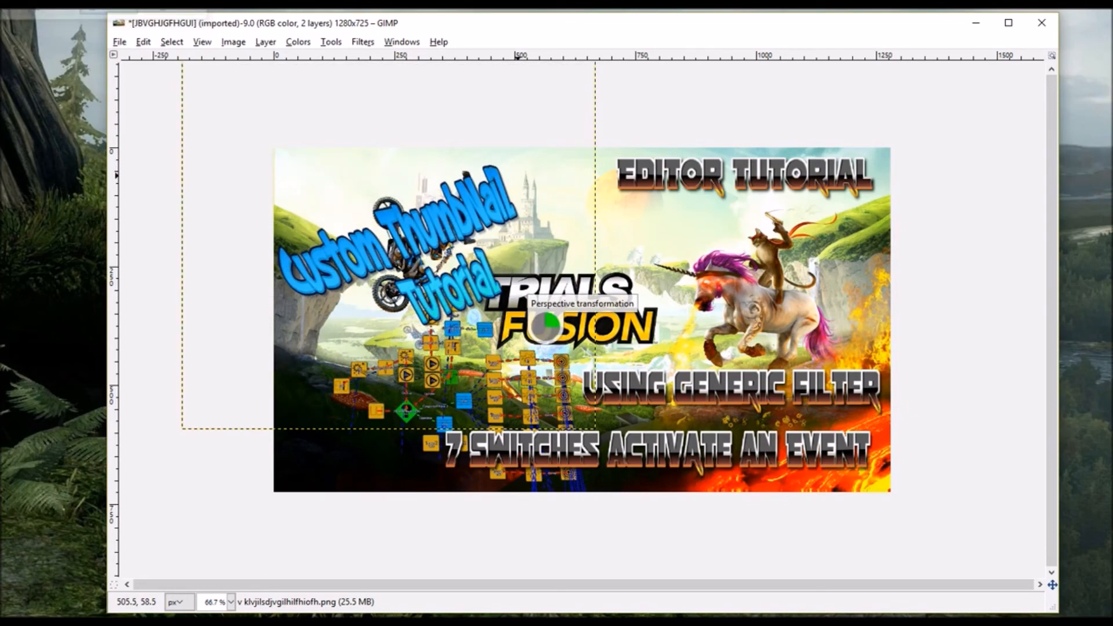
click(411, 239)
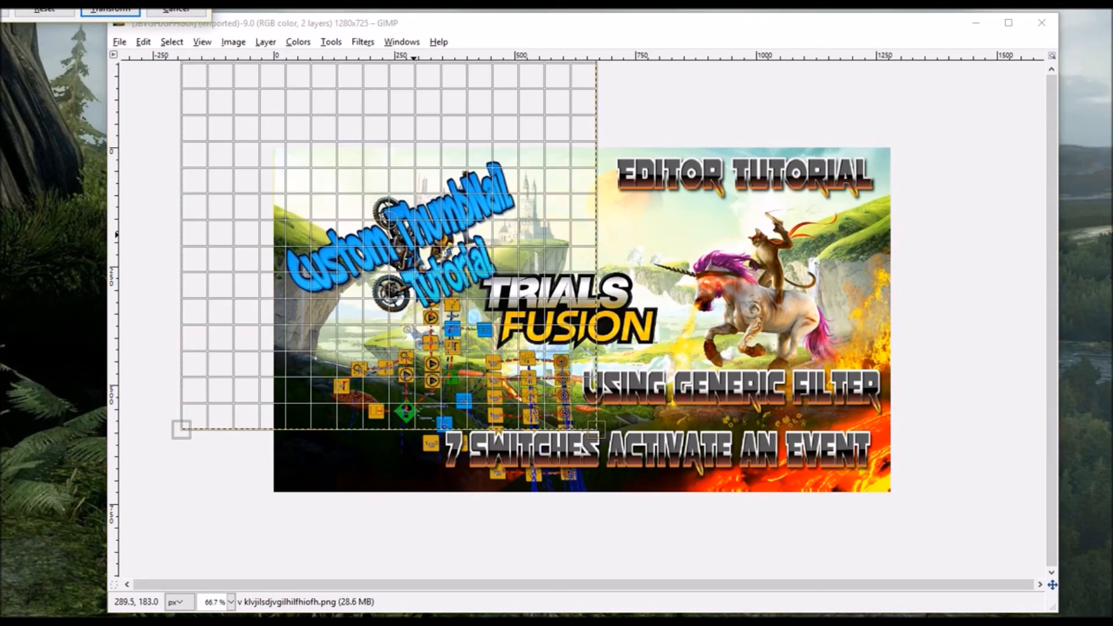
click(110, 10)
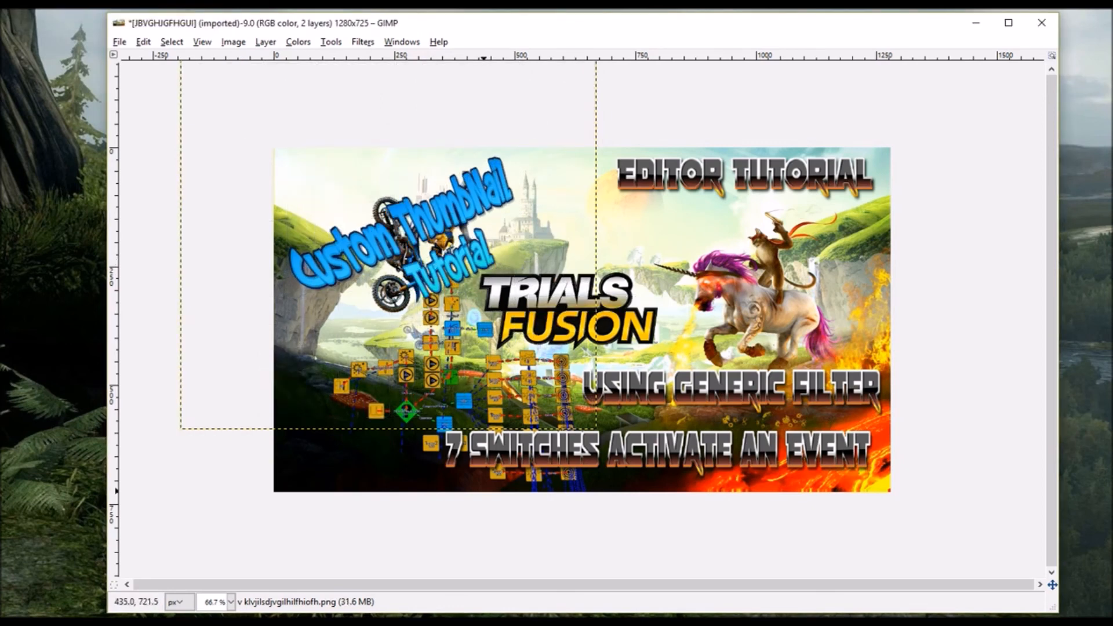